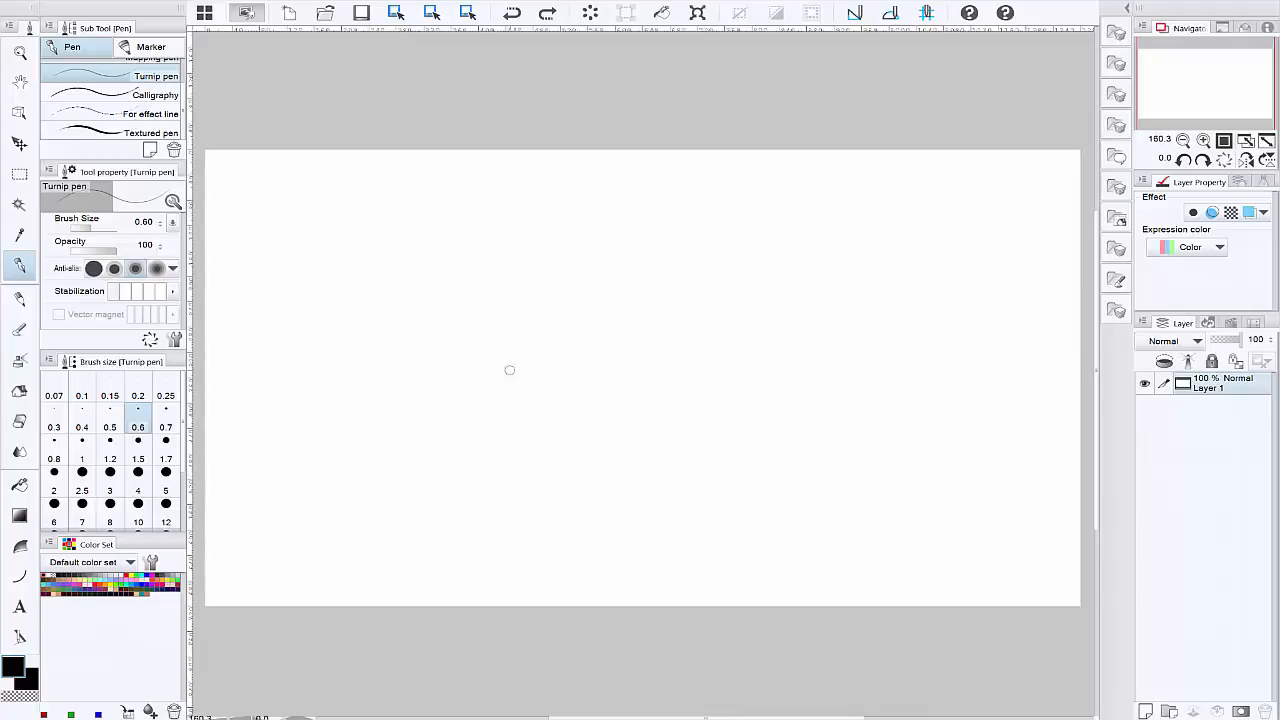
Step: Draw a black zigzag on Layer 1 with the Turnip pen and toggle the layer's visibility
{"action": "mouse_move", "coordinate": [522, 332]}
{"action": "left_mouse_down"}
{"action": "mouse_move", "coordinate": [535, 420]}
{"action": "mouse_move", "coordinate": [708, 440]}
{"action": "mouse_move", "coordinate": [697, 500]}
{"action": "left_mouse_up"}
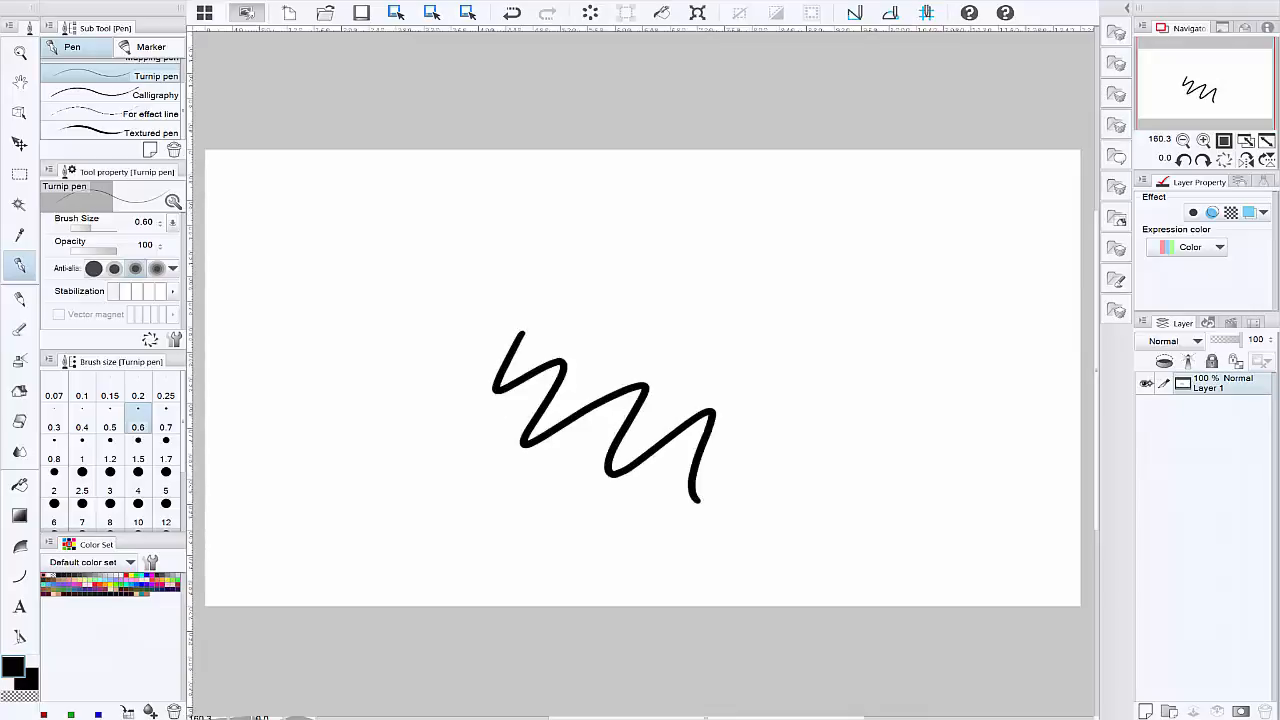
{"action": "left_click", "coordinate": [1147, 384]}
{"action": "left_click", "coordinate": [1147, 384]}
{"action": "left_click", "coordinate": [1146, 384]}
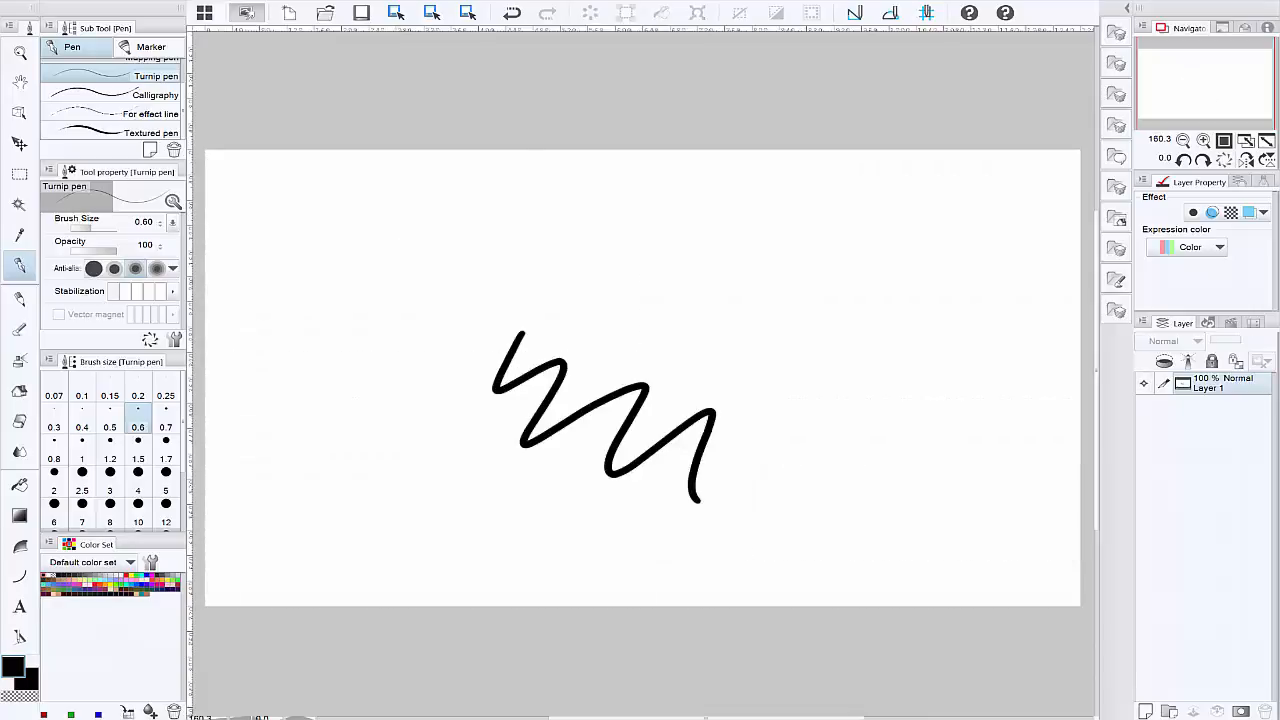
{"action": "left_click", "coordinate": [1146, 384]}
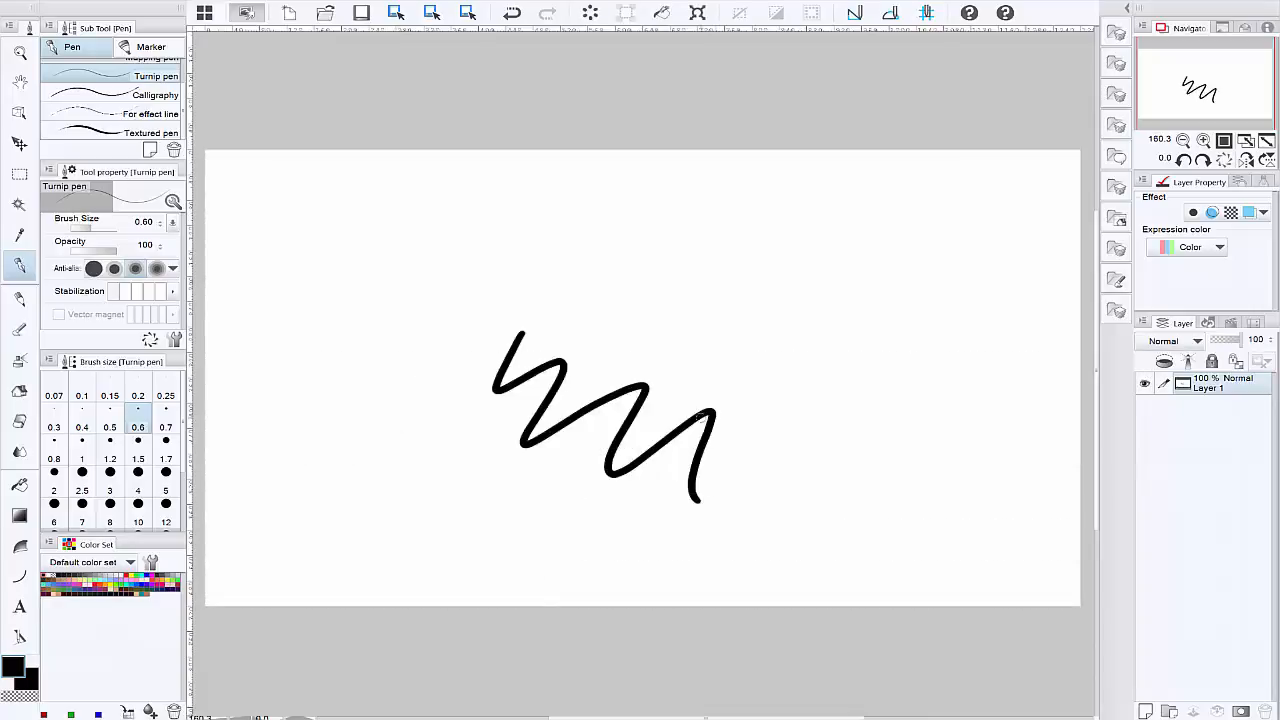
Step: Erase softly across the lower end of the zigzag and undo both the erasing and the zigzag
{"action": "mouse_move", "coordinate": [699, 416]}
{"action": "left_mouse_down"}
{"action": "mouse_move", "coordinate": [663, 457]}
{"action": "mouse_move", "coordinate": [743, 423]}
{"action": "mouse_move", "coordinate": [666, 391]}
{"action": "mouse_move", "coordinate": [628, 415]}
{"action": "left_mouse_up"}
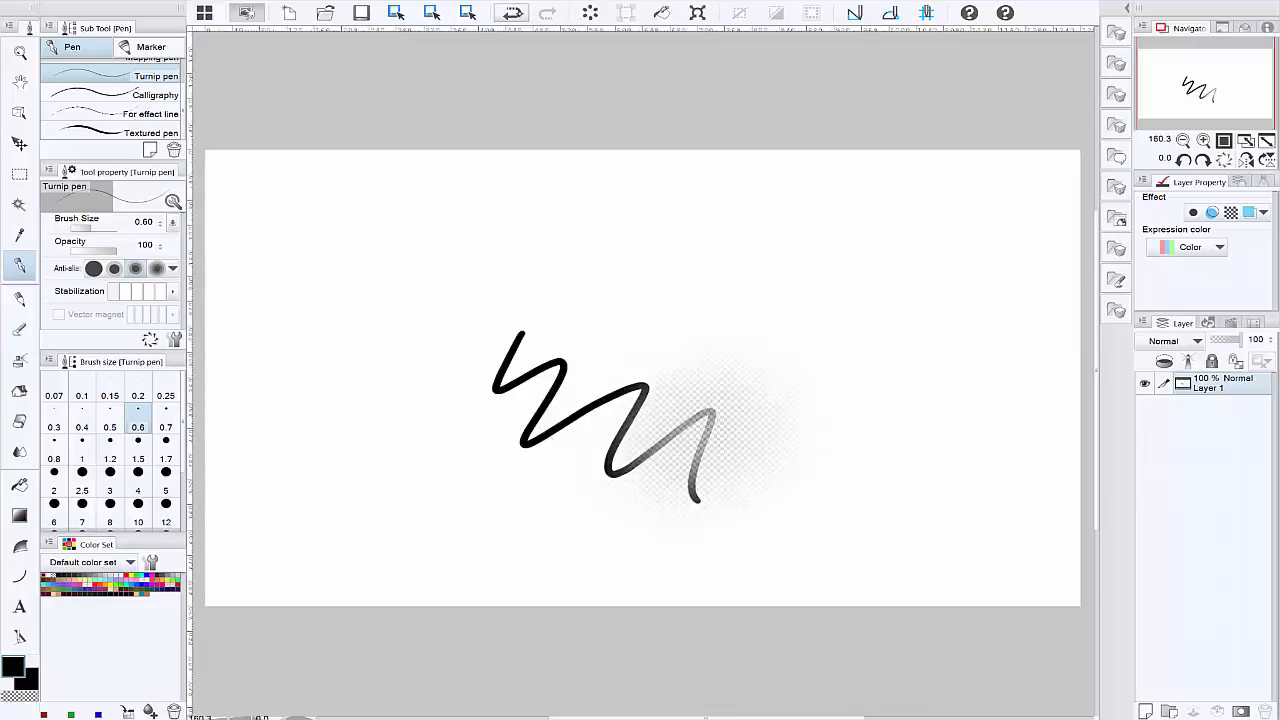
{"action": "left_click", "coordinate": [514, 12]}
{"action": "left_click", "coordinate": [514, 12]}
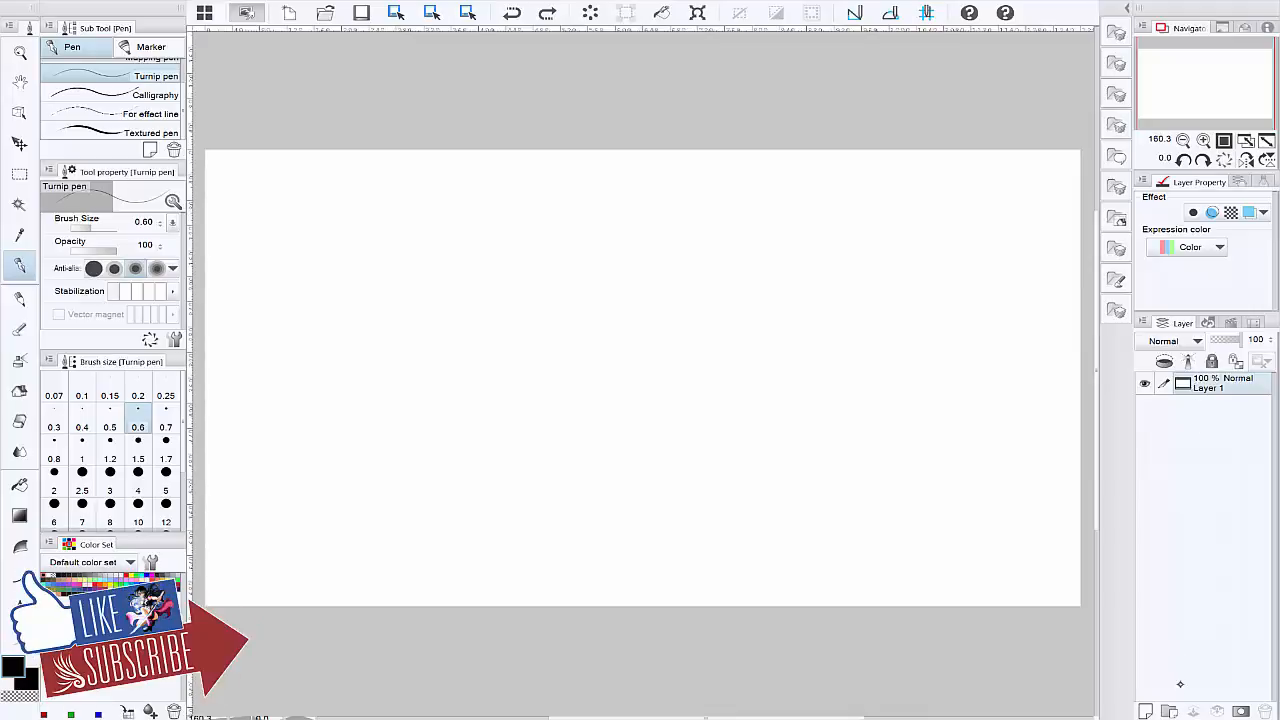
Step: Add a new layer above Layer 1 and toggle its visibility off and back on
{"action": "left_click", "coordinate": [1146, 711]}
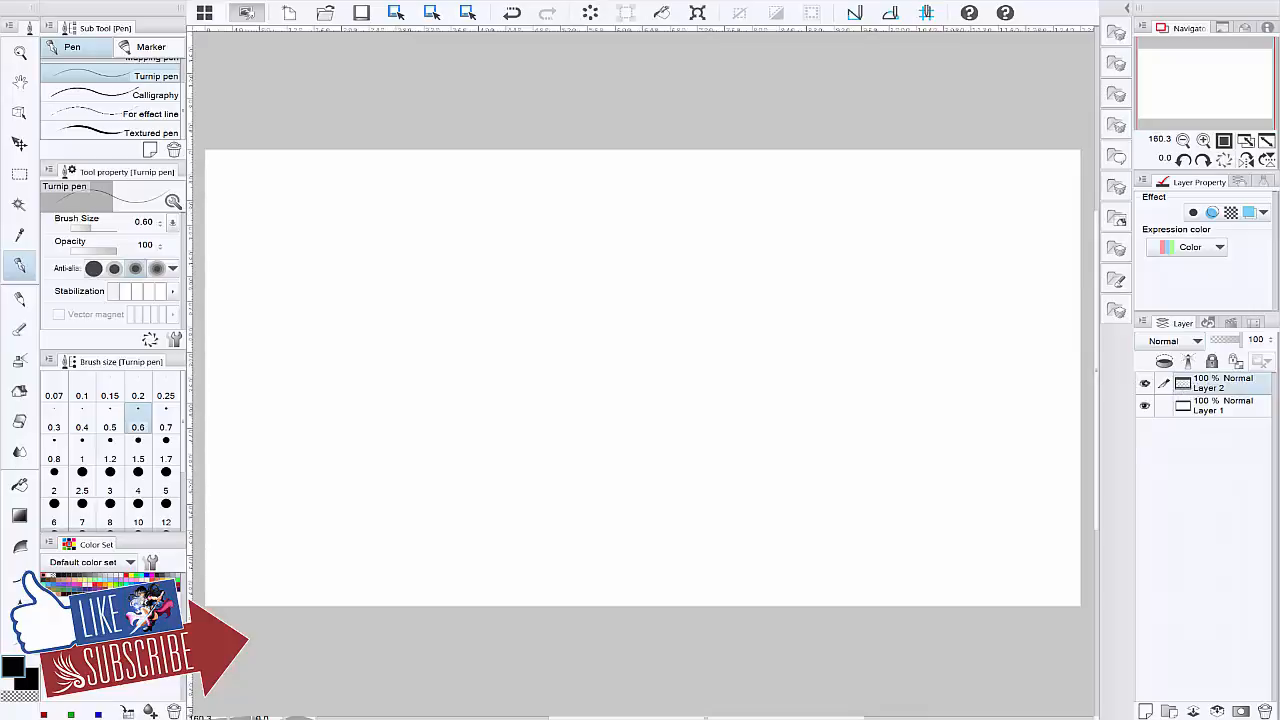
{"action": "left_click", "coordinate": [1145, 383]}
{"action": "left_click", "coordinate": [1144, 383]}
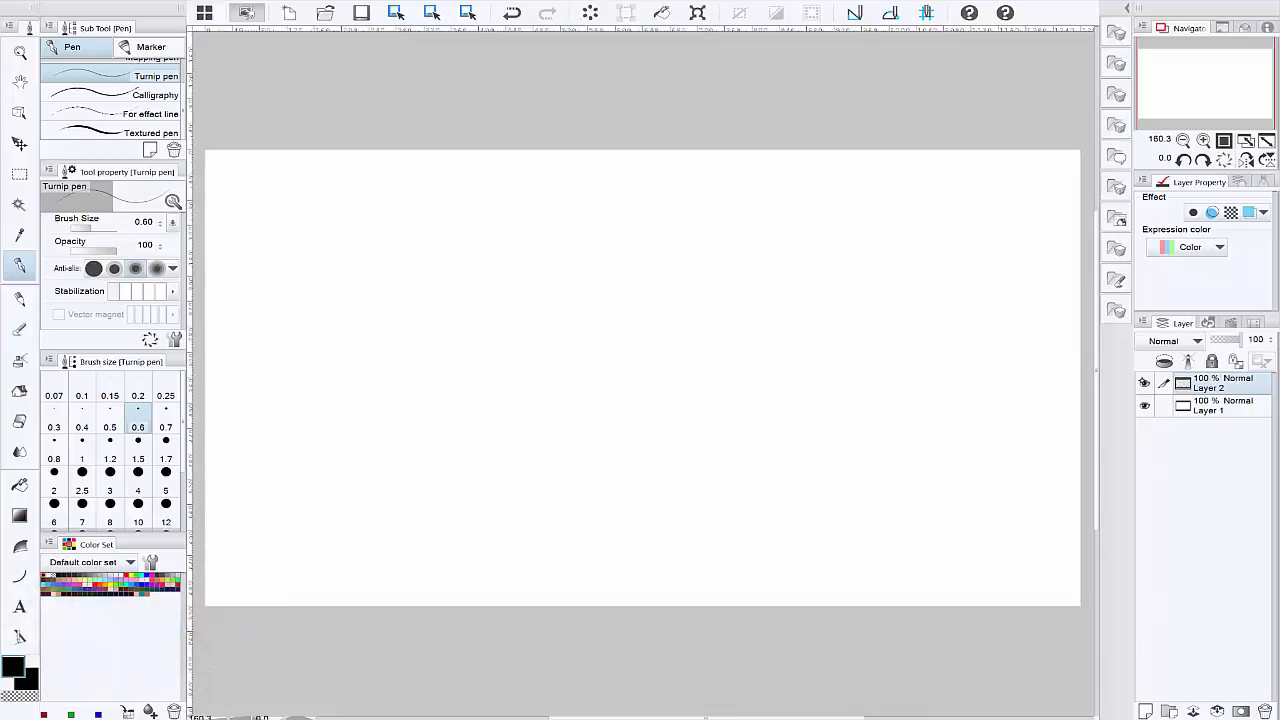
Step: Draw a black zigzag on Layer 2 and erase it completely with the Hard eraser
{"action": "mouse_move", "coordinate": [563, 284]}
{"action": "left_mouse_down"}
{"action": "mouse_move", "coordinate": [572, 329]}
{"action": "mouse_move", "coordinate": [688, 445]}
{"action": "mouse_move", "coordinate": [699, 439]}
{"action": "left_mouse_up"}
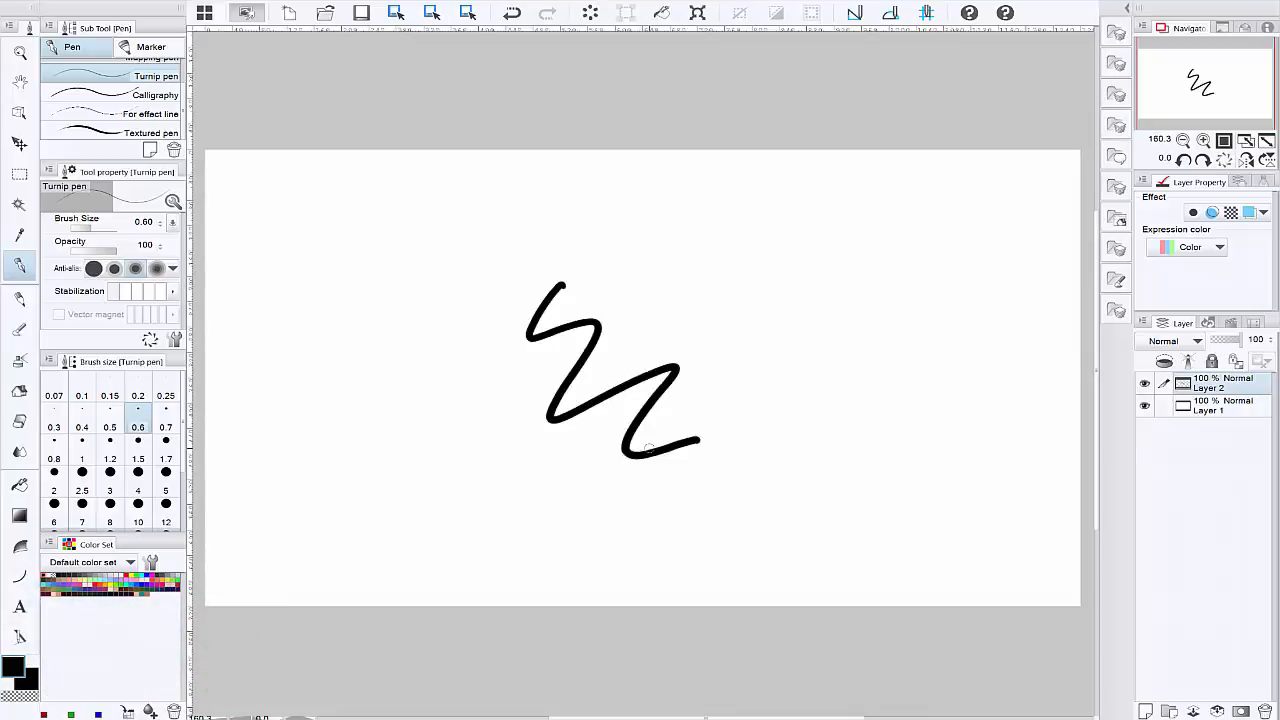
{"action": "key", "text": "e"}
{"action": "left_click", "coordinate": [110, 70]}
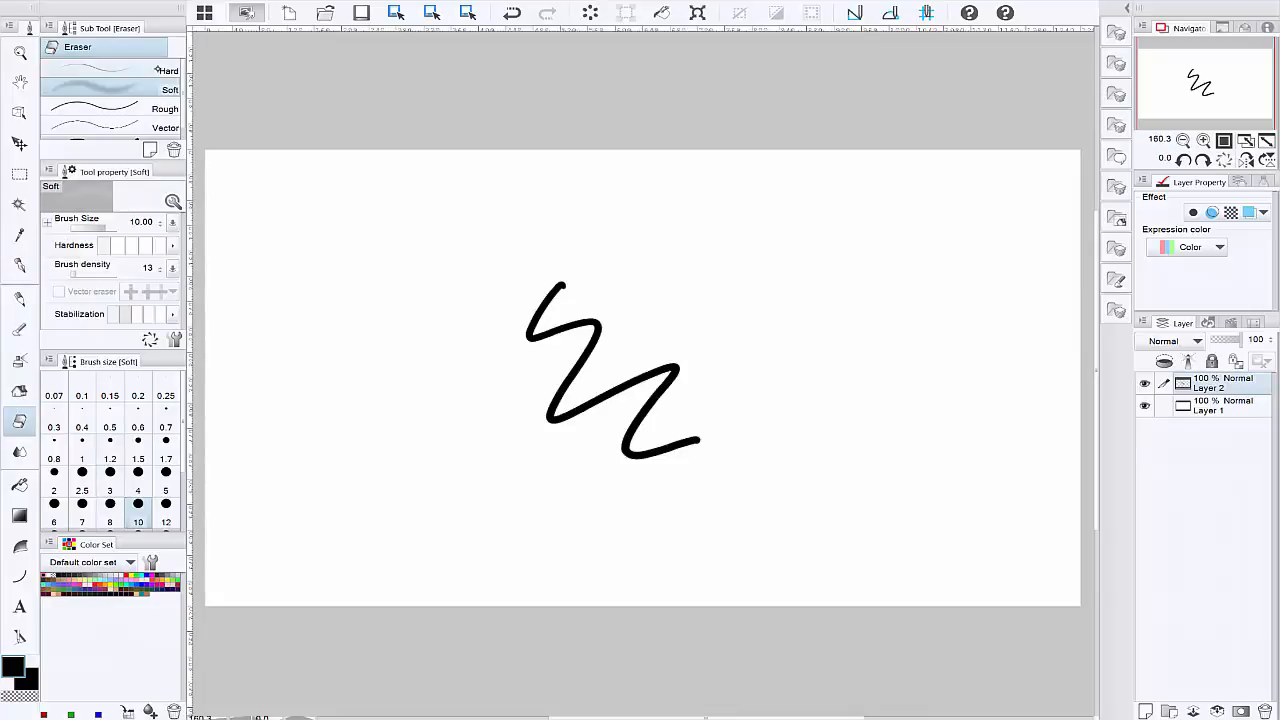
{"action": "mouse_move", "coordinate": [656, 398]}
{"action": "left_mouse_down"}
{"action": "mouse_move", "coordinate": [682, 350]}
{"action": "mouse_move", "coordinate": [660, 395]}
{"action": "left_mouse_up"}
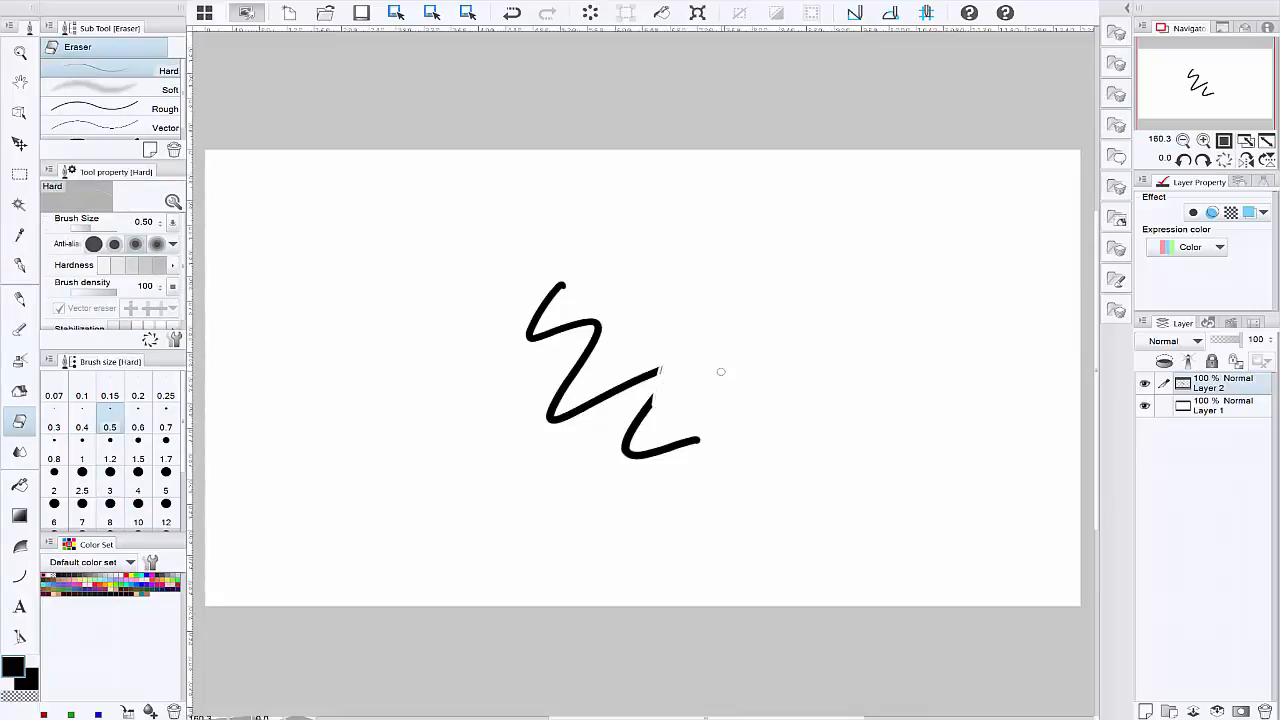
{"action": "left_click_drag", "start_coordinate": [670, 377], "coordinate": [652, 398]}
{"action": "left_click", "coordinate": [110, 505]}
{"action": "mouse_move", "coordinate": [600, 329]}
{"action": "left_mouse_down"}
{"action": "mouse_move", "coordinate": [549, 467]}
{"action": "mouse_move", "coordinate": [635, 497]}
{"action": "mouse_move", "coordinate": [527, 307]}
{"action": "mouse_move", "coordinate": [437, 357]}
{"action": "left_mouse_up"}
Step: Draw a large black heart outline on Layer 2 with the Turnip pen at brush size 0.6
{"action": "key", "text": "p"}
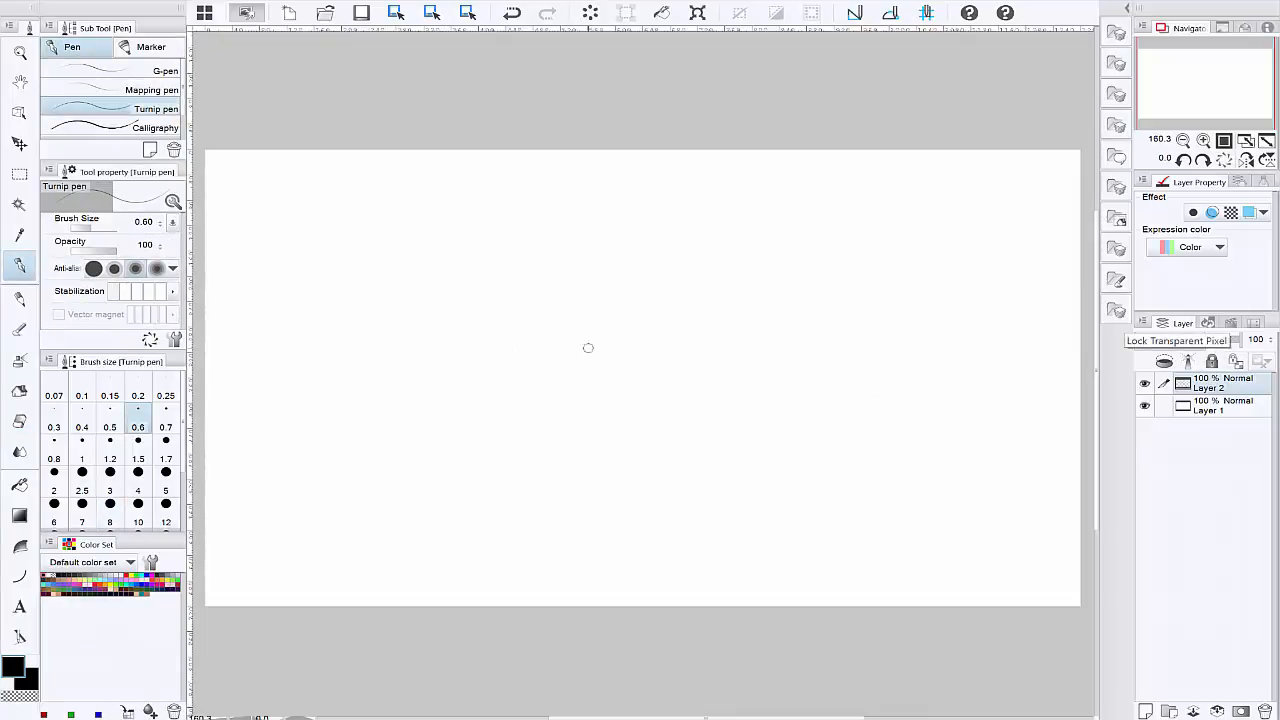
{"action": "mouse_move", "coordinate": [633, 325]}
{"action": "left_mouse_down"}
{"action": "mouse_move", "coordinate": [776, 260]}
{"action": "mouse_move", "coordinate": [631, 469]}
{"action": "mouse_move", "coordinate": [648, 525]}
{"action": "left_mouse_up"}
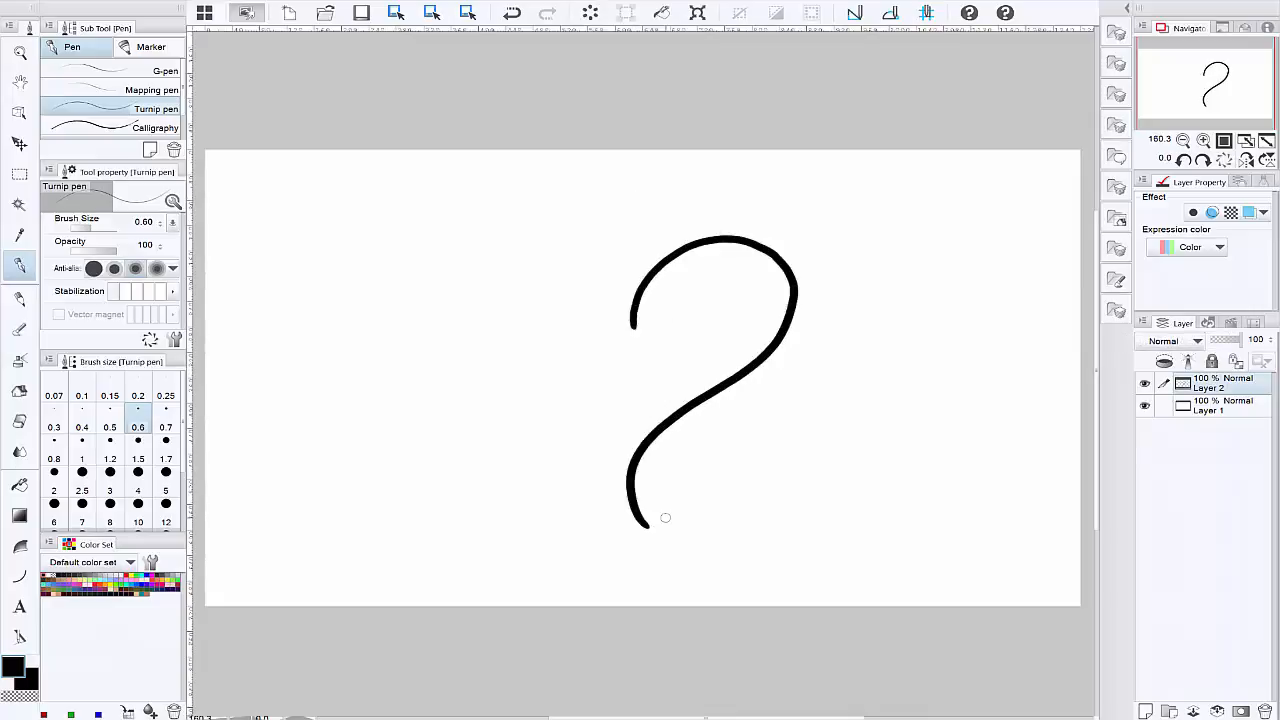
{"action": "mouse_move", "coordinate": [633, 322]}
{"action": "left_mouse_down"}
{"action": "mouse_move", "coordinate": [488, 243]}
{"action": "mouse_move", "coordinate": [426, 354]}
{"action": "mouse_move", "coordinate": [634, 460]}
{"action": "mouse_move", "coordinate": [638, 512]}
{"action": "left_mouse_up"}
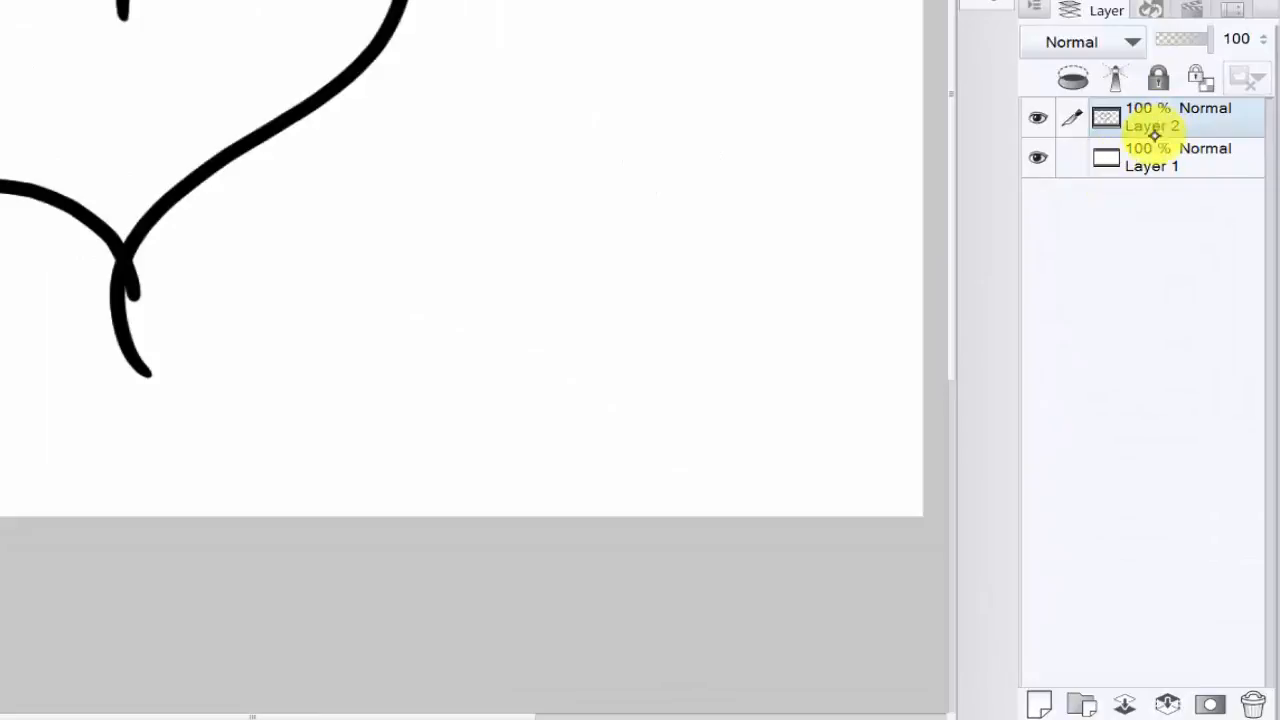
Step: On a new layer between Layer 1 and the outline, paint the heart's interior red with the Turnip pen at brush sizes 3 and 1.2
{"action": "left_click", "coordinate": [1154, 150]}
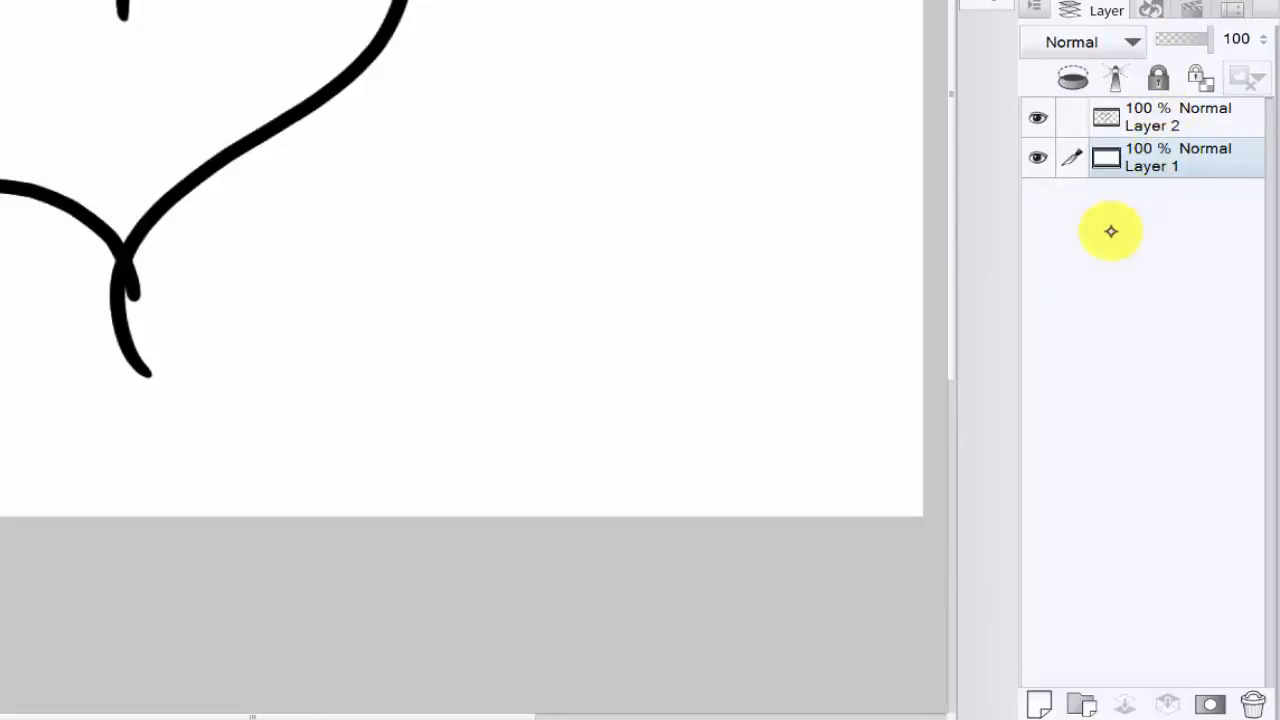
{"action": "left_click", "coordinate": [1037, 703]}
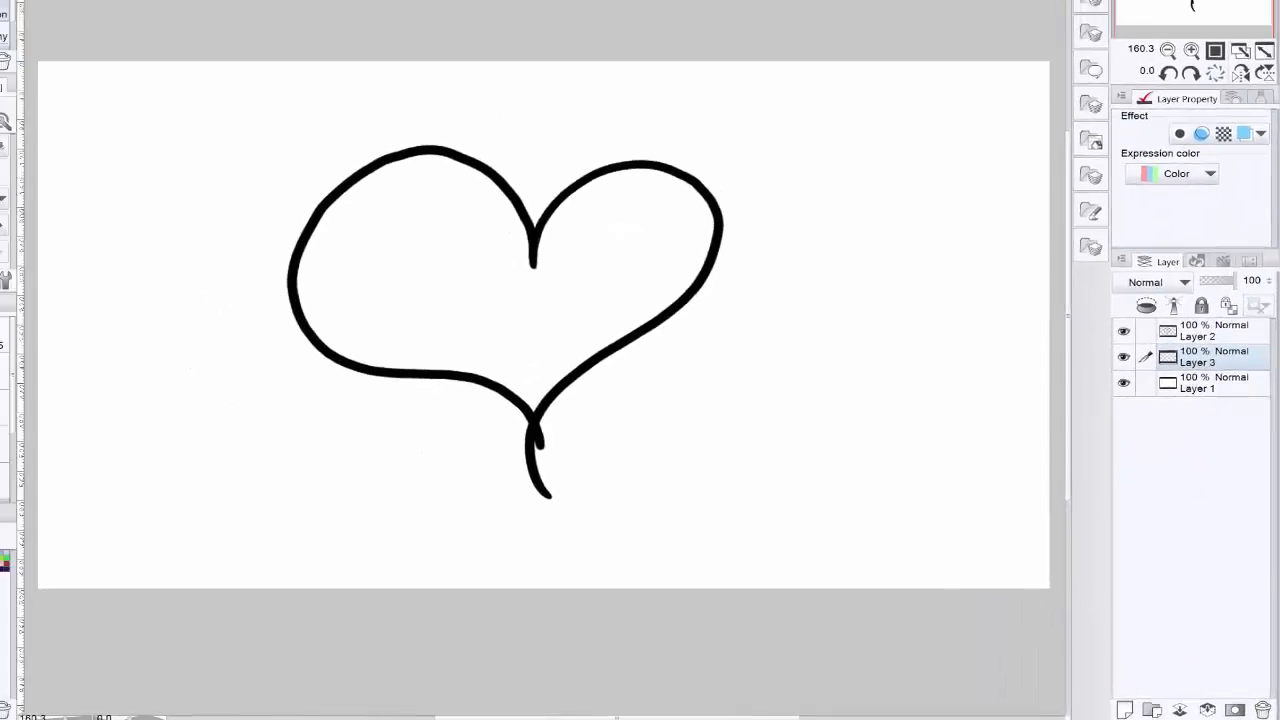
{"action": "mouse_move", "coordinate": [454, 192]}
{"action": "left_mouse_down"}
{"action": "mouse_move", "coordinate": [383, 201]}
{"action": "mouse_move", "coordinate": [368, 178]}
{"action": "mouse_move", "coordinate": [349, 217]}
{"action": "left_mouse_up"}
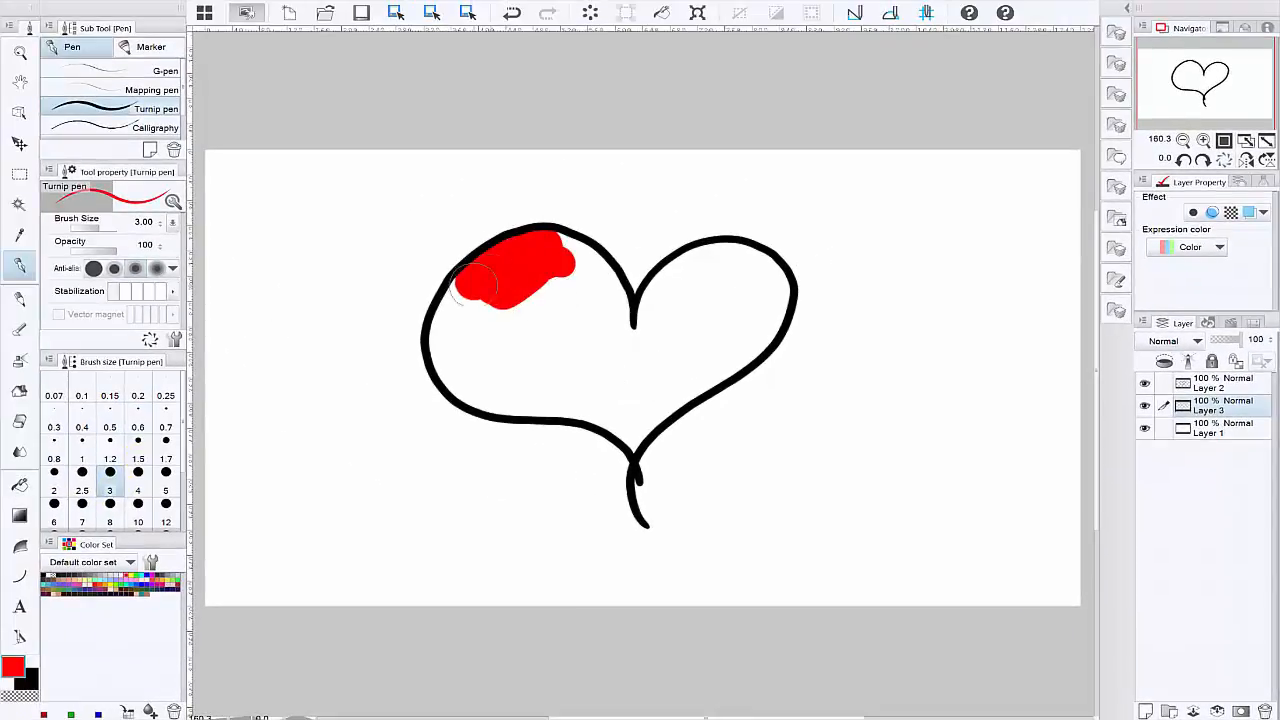
{"action": "mouse_move", "coordinate": [472, 283]}
{"action": "left_mouse_down"}
{"action": "mouse_move", "coordinate": [445, 330]}
{"action": "mouse_move", "coordinate": [455, 378]}
{"action": "mouse_move", "coordinate": [505, 398]}
{"action": "mouse_move", "coordinate": [628, 405]}
{"action": "mouse_move", "coordinate": [605, 425]}
{"action": "mouse_move", "coordinate": [700, 366]}
{"action": "mouse_move", "coordinate": [725, 310]}
{"action": "mouse_move", "coordinate": [635, 320]}
{"action": "mouse_move", "coordinate": [670, 285]}
{"action": "left_mouse_up"}
{"action": "key", "text": "ctrl+z"}
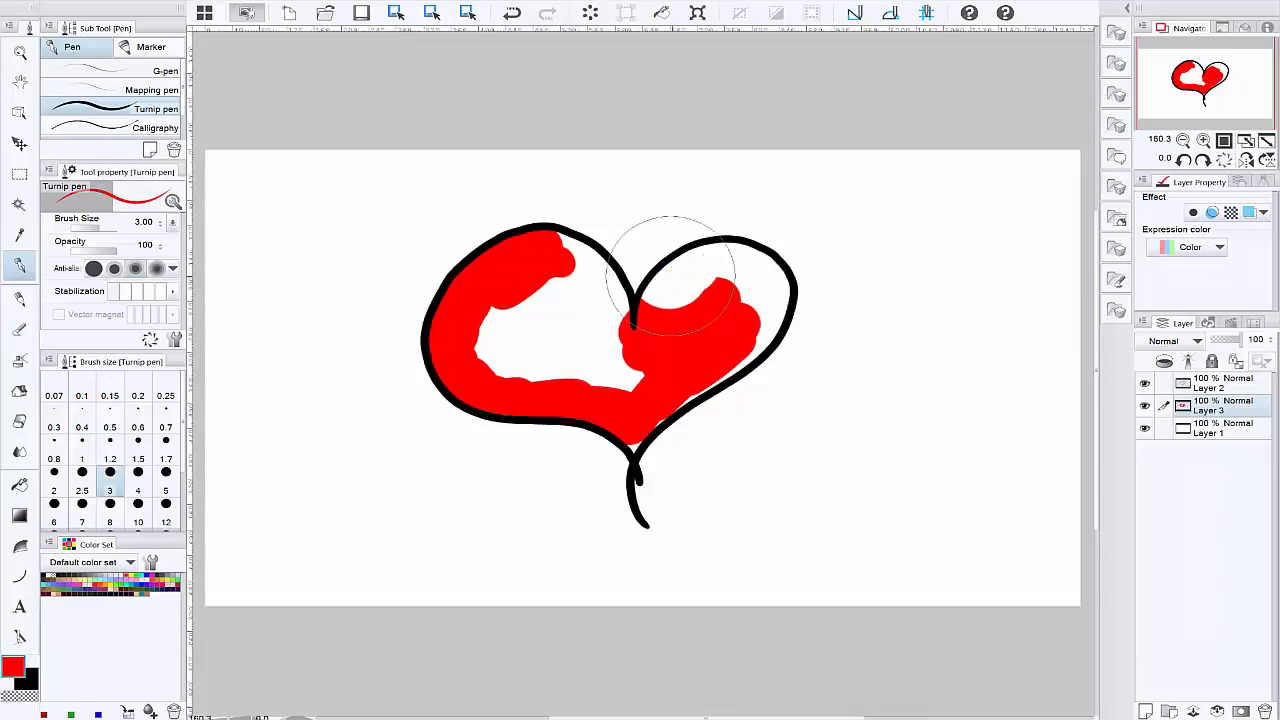
{"action": "mouse_move", "coordinate": [669, 303]}
{"action": "left_mouse_down"}
{"action": "mouse_move", "coordinate": [662, 288]}
{"action": "mouse_move", "coordinate": [698, 258]}
{"action": "mouse_move", "coordinate": [740, 268]}
{"action": "mouse_move", "coordinate": [752, 250]}
{"action": "mouse_move", "coordinate": [772, 305]}
{"action": "mouse_move", "coordinate": [765, 268]}
{"action": "mouse_move", "coordinate": [770, 338]}
{"action": "mouse_move", "coordinate": [740, 366]}
{"action": "mouse_move", "coordinate": [730, 352]}
{"action": "mouse_move", "coordinate": [712, 388]}
{"action": "mouse_move", "coordinate": [708, 294]}
{"action": "left_mouse_up"}
{"action": "left_click", "coordinate": [112, 455]}
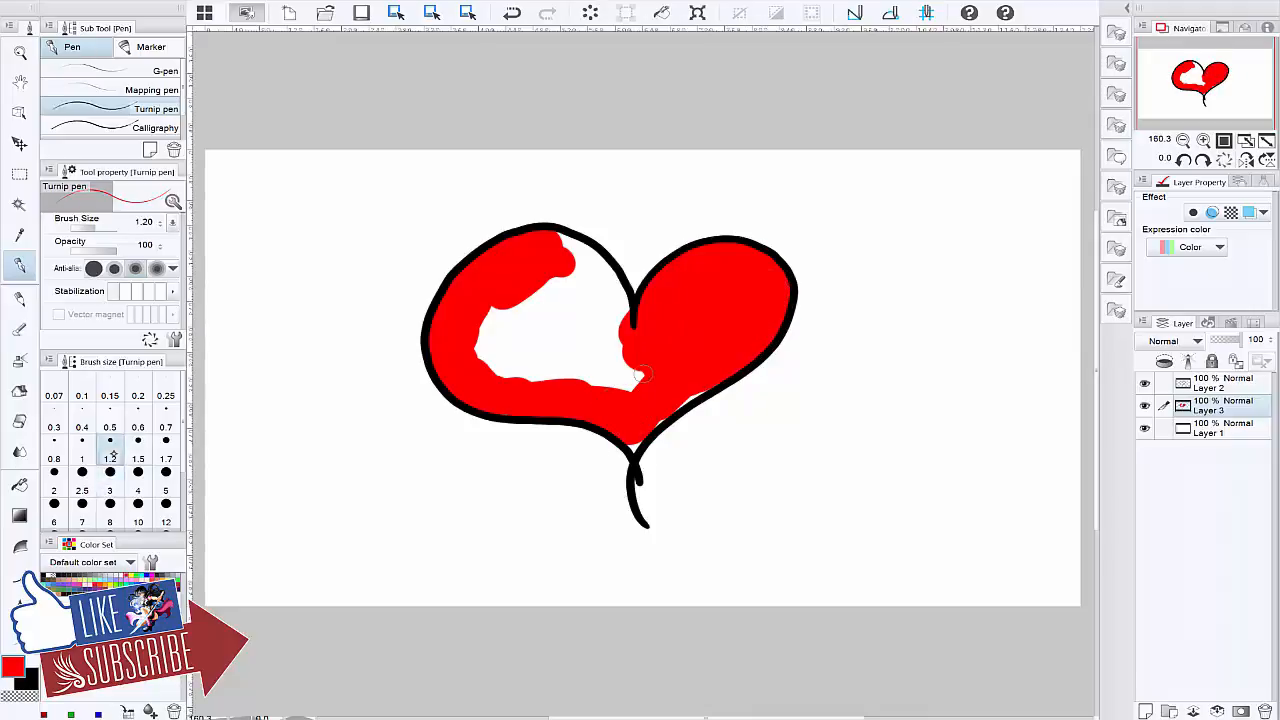
{"action": "left_click_drag", "start_coordinate": [635, 453], "coordinate": [716, 373]}
{"action": "mouse_move", "coordinate": [583, 261]}
{"action": "left_mouse_down"}
{"action": "mouse_move", "coordinate": [554, 236]}
{"action": "mouse_move", "coordinate": [619, 294]}
{"action": "mouse_move", "coordinate": [615, 316]}
{"action": "mouse_move", "coordinate": [632, 335]}
{"action": "mouse_move", "coordinate": [582, 273]}
{"action": "mouse_move", "coordinate": [630, 349]}
{"action": "mouse_move", "coordinate": [563, 287]}
{"action": "mouse_move", "coordinate": [607, 332]}
{"action": "mouse_move", "coordinate": [551, 309]}
{"action": "mouse_move", "coordinate": [558, 281]}
{"action": "mouse_move", "coordinate": [539, 356]}
{"action": "mouse_move", "coordinate": [507, 311]}
{"action": "mouse_move", "coordinate": [488, 314]}
{"action": "mouse_move", "coordinate": [474, 365]}
{"action": "mouse_move", "coordinate": [498, 376]}
{"action": "mouse_move", "coordinate": [538, 331]}
{"action": "mouse_move", "coordinate": [496, 355]}
{"action": "mouse_move", "coordinate": [542, 381]}
{"action": "mouse_move", "coordinate": [582, 335]}
{"action": "mouse_move", "coordinate": [632, 390]}
{"action": "left_mouse_up"}
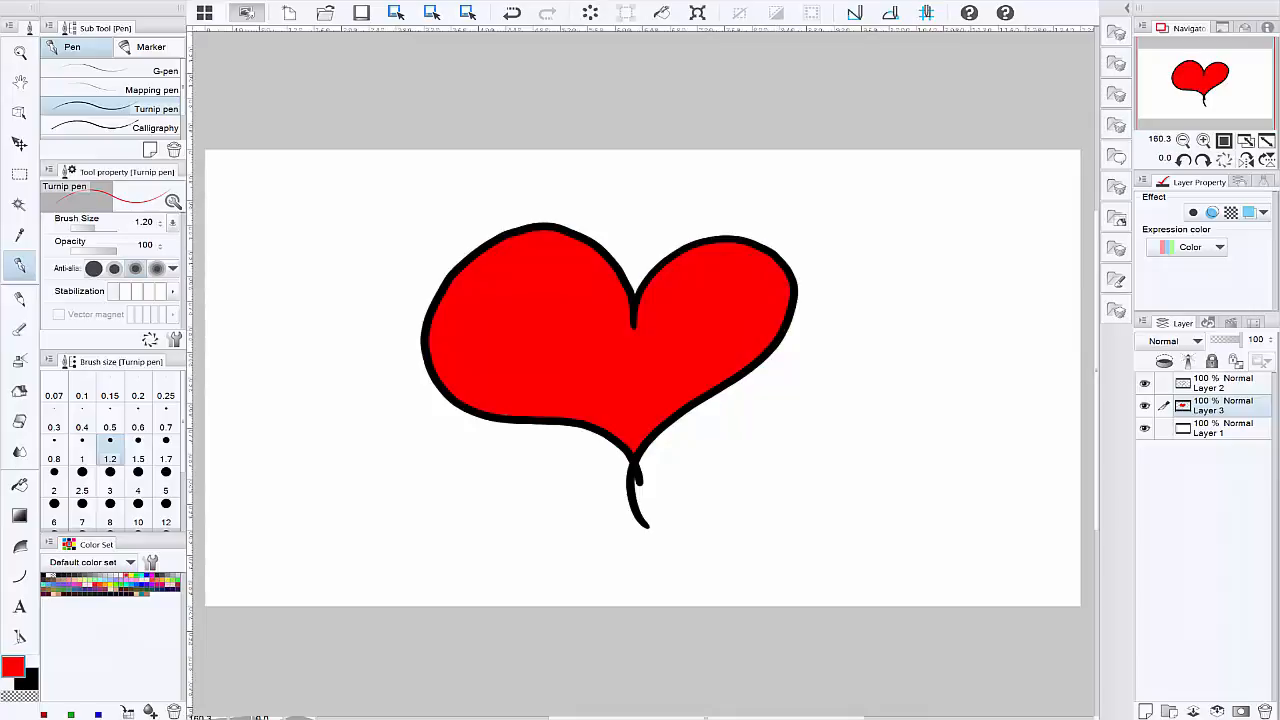
Step: Hide Layer 3 and Layer 2, and add a new layer directly above Layer 1
{"action": "left_click", "coordinate": [1145, 405]}
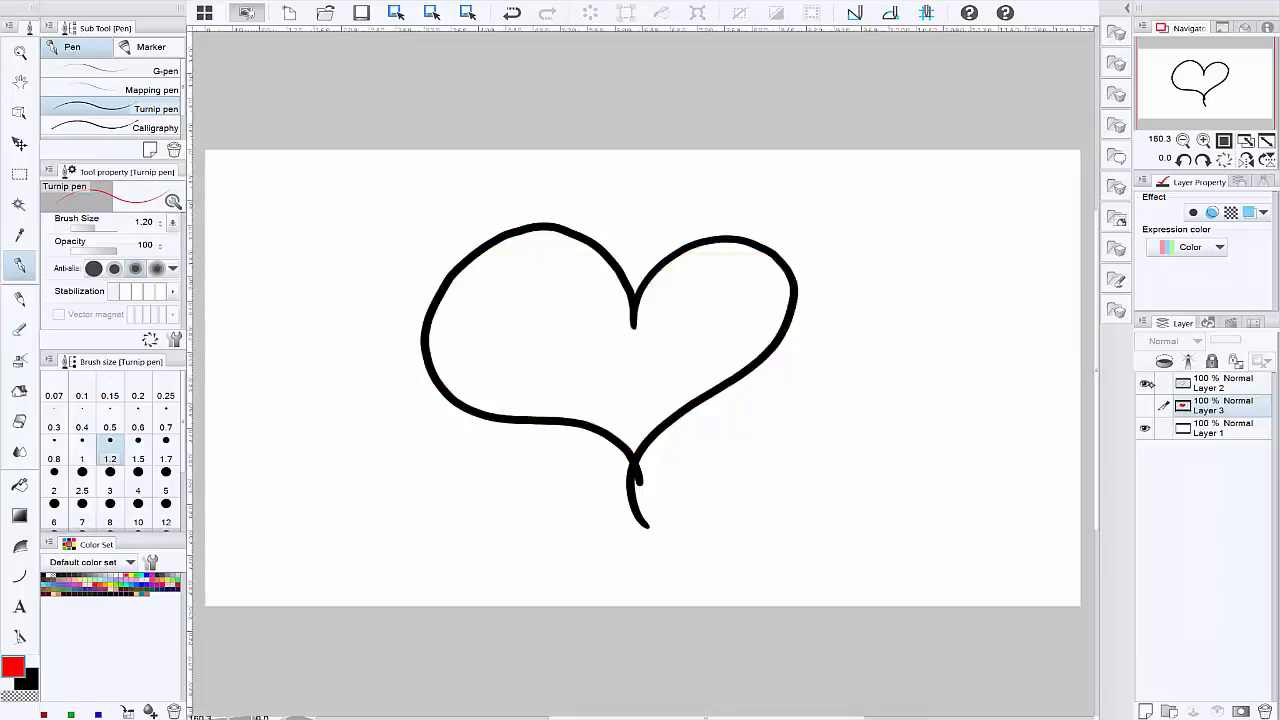
{"action": "left_click", "coordinate": [1145, 383]}
{"action": "left_click", "coordinate": [1226, 428]}
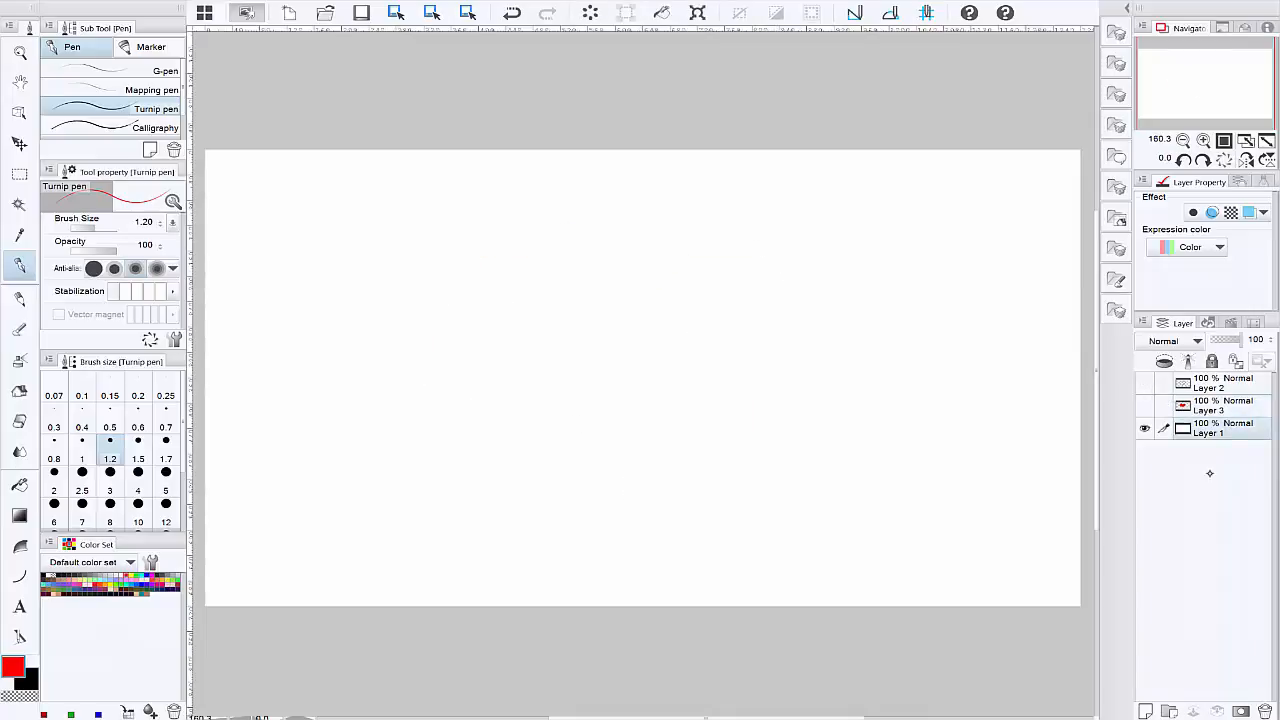
{"action": "left_click", "coordinate": [1146, 711]}
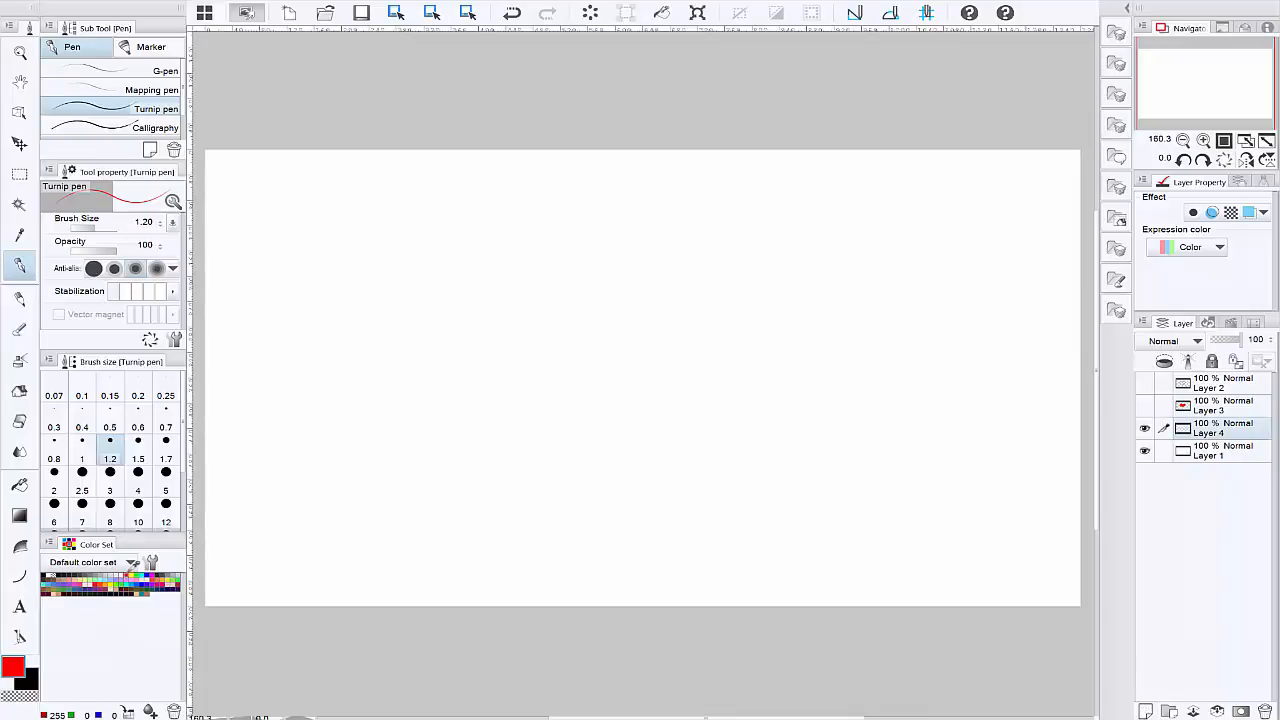
Step: Sketch a rough red heart on Layer 4 at brush size 0.5 and lower the layer's opacity to 28%
{"action": "left_click", "coordinate": [110, 421]}
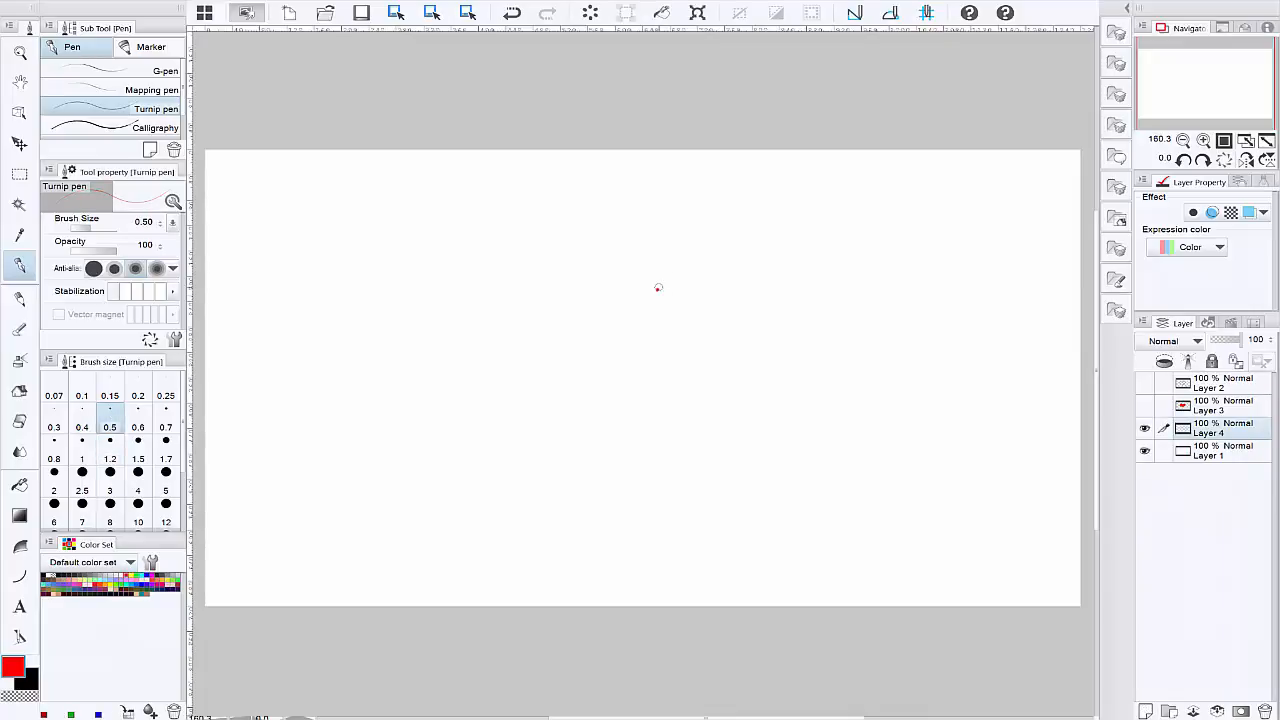
{"action": "mouse_move", "coordinate": [657, 289]}
{"action": "left_mouse_down"}
{"action": "mouse_move", "coordinate": [725, 261]}
{"action": "mouse_move", "coordinate": [745, 310]}
{"action": "mouse_move", "coordinate": [732, 348]}
{"action": "mouse_move", "coordinate": [661, 403]}
{"action": "mouse_move", "coordinate": [626, 260]}
{"action": "mouse_move", "coordinate": [583, 279]}
{"action": "mouse_move", "coordinate": [566, 325]}
{"action": "mouse_move", "coordinate": [626, 428]}
{"action": "left_mouse_up"}
{"action": "left_click_drag", "start_coordinate": [1248, 340], "coordinate": [1220, 340]}
Step: Add a new layer above the faded sketch and trace the heart on it with black lines
{"action": "left_click", "coordinate": [1146, 710]}
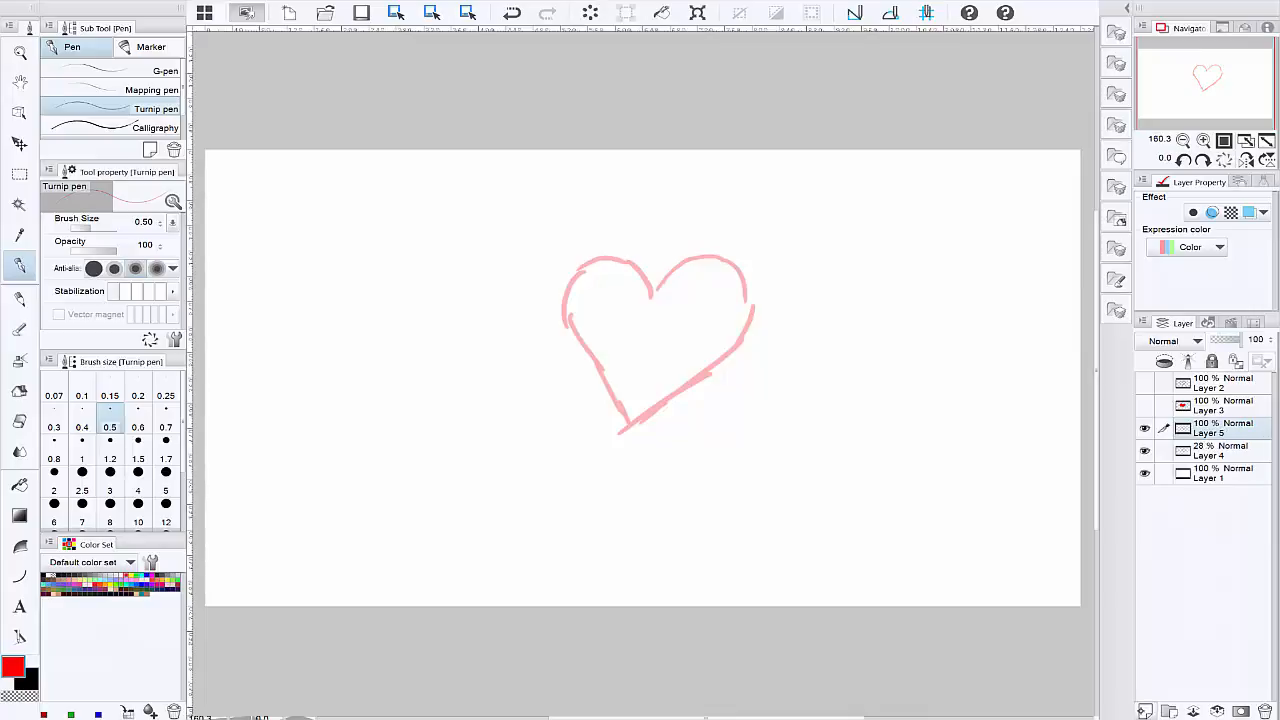
{"action": "left_click", "coordinate": [46, 576]}
{"action": "mouse_move", "coordinate": [652, 297]}
{"action": "left_mouse_down"}
{"action": "mouse_move", "coordinate": [710, 258]}
{"action": "mouse_move", "coordinate": [737, 265]}
{"action": "mouse_move", "coordinate": [758, 306]}
{"action": "mouse_move", "coordinate": [734, 352]}
{"action": "mouse_move", "coordinate": [659, 410]}
{"action": "mouse_move", "coordinate": [653, 293]}
{"action": "mouse_move", "coordinate": [631, 263]}
{"action": "mouse_move", "coordinate": [586, 262]}
{"action": "mouse_move", "coordinate": [575, 340]}
{"action": "mouse_move", "coordinate": [628, 432]}
{"action": "left_mouse_up"}
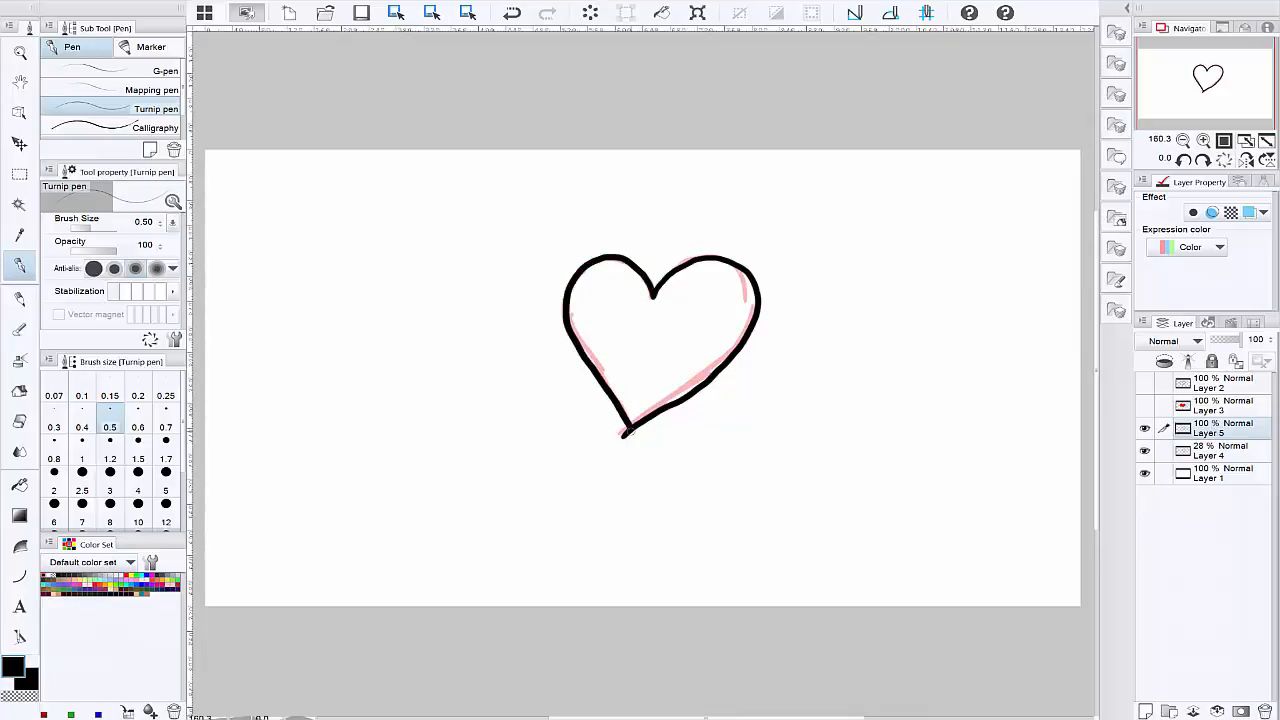
Step: Undo and redo the latest outline strokes, and toggle the traced heart layer off and on
{"action": "key", "text": "ctrl+z"}
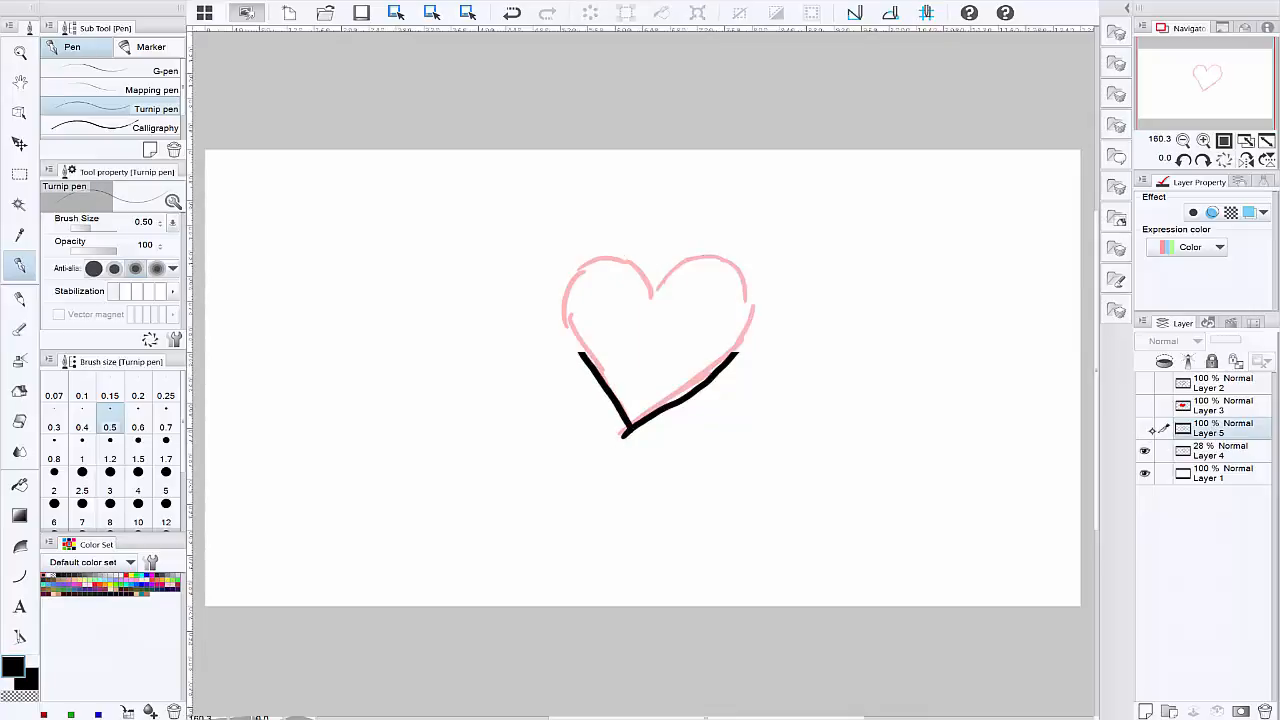
{"action": "key", "text": "ctrl+z"}
{"action": "key", "text": "ctrl+y"}
{"action": "key", "text": "ctrl+y"}
{"action": "left_click", "coordinate": [1145, 428]}
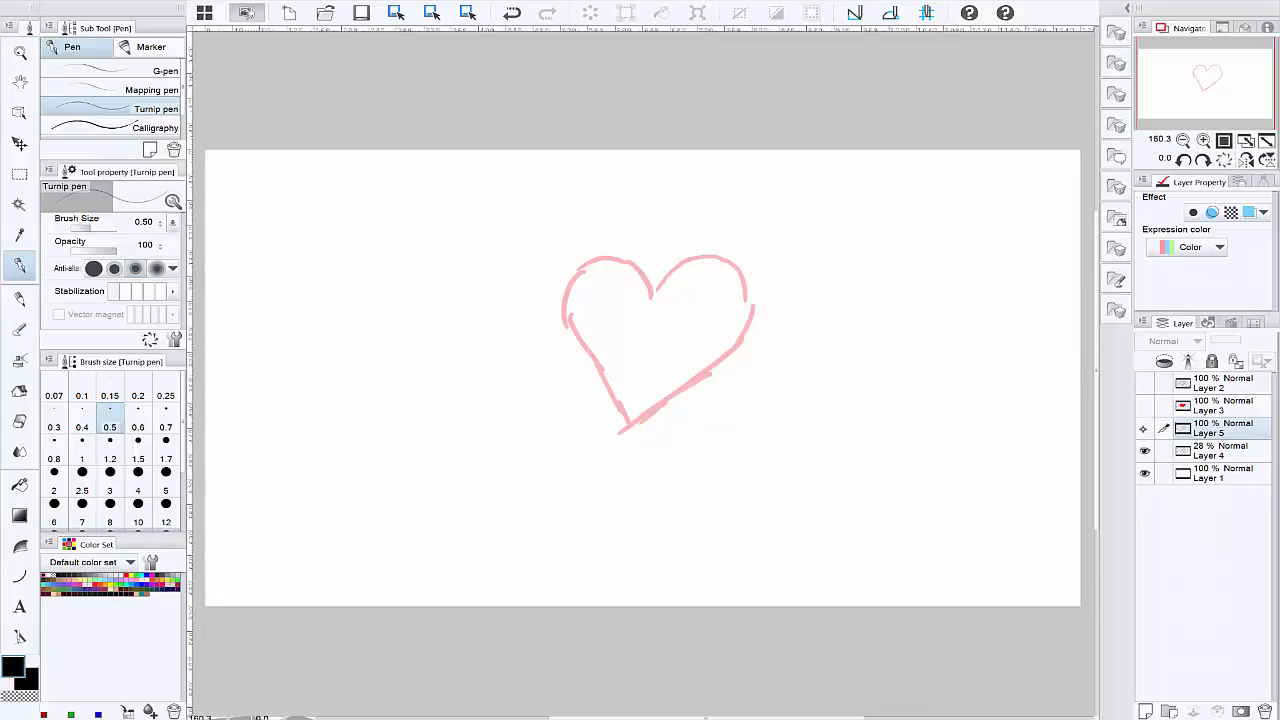
{"action": "left_click", "coordinate": [1145, 428]}
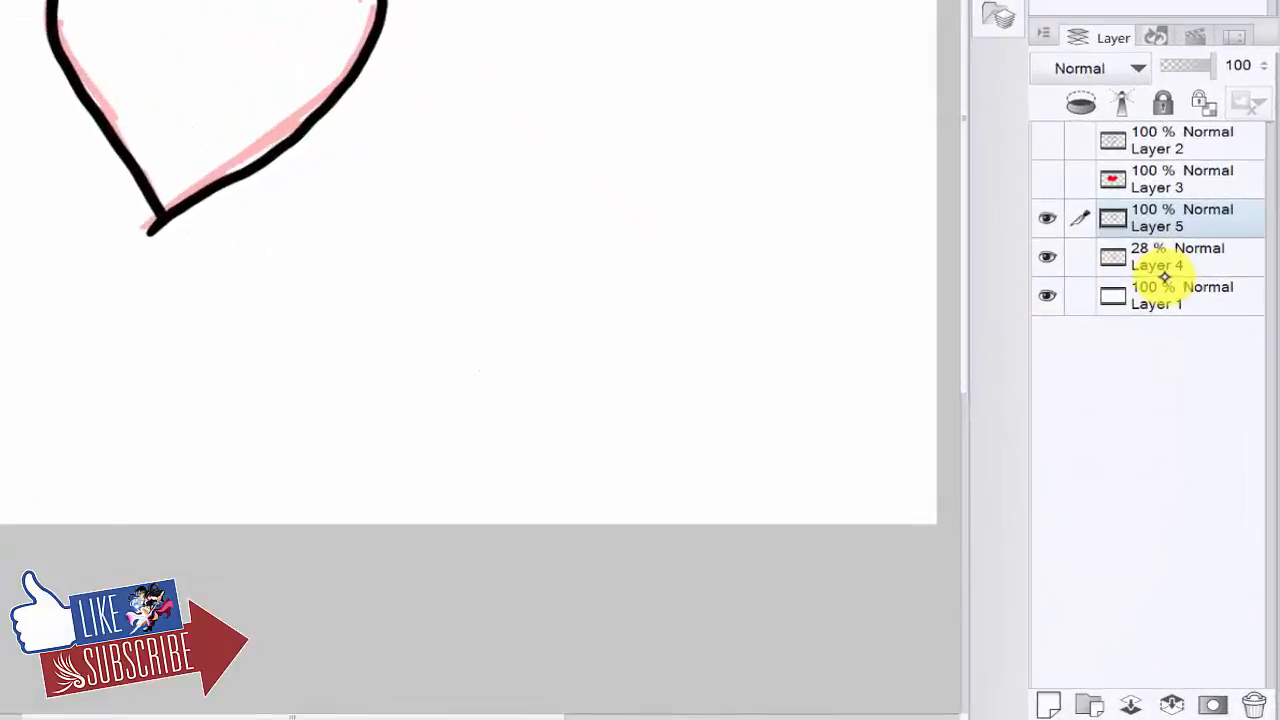
Step: Hide the red sketch on Layer 4 and delete that layer
{"action": "left_click", "coordinate": [1140, 451]}
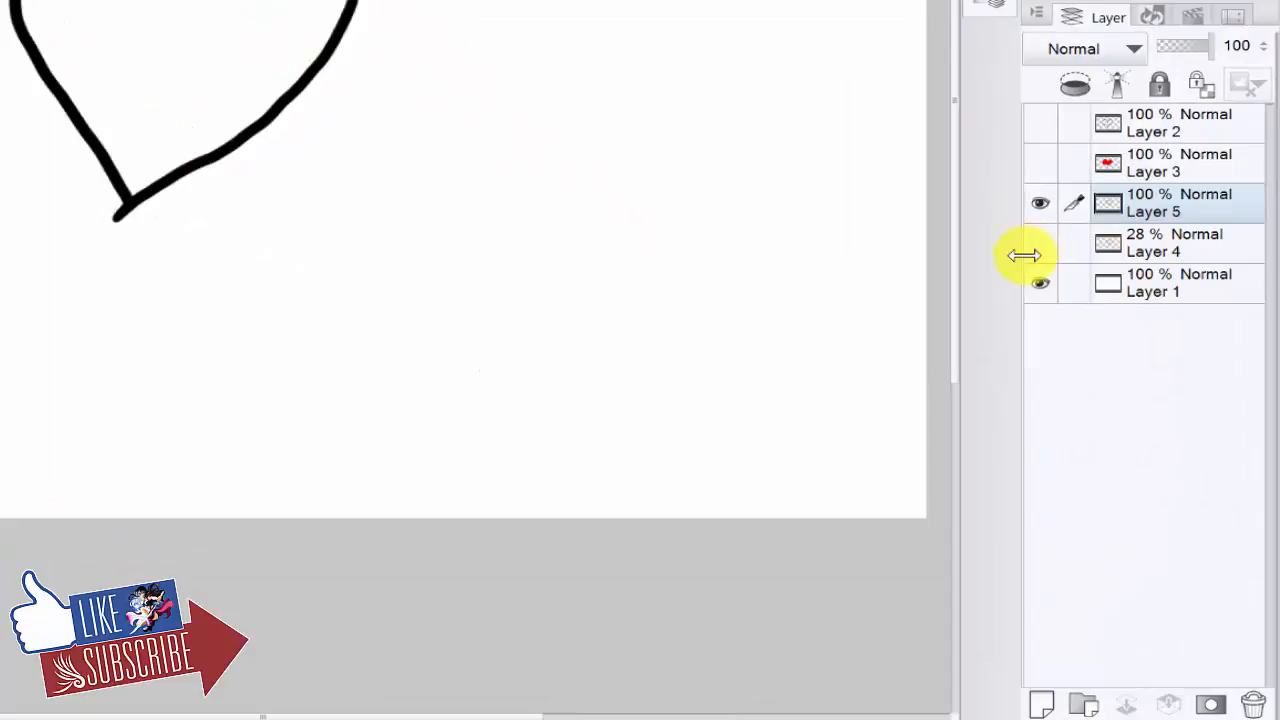
{"action": "left_click", "coordinate": [1198, 250]}
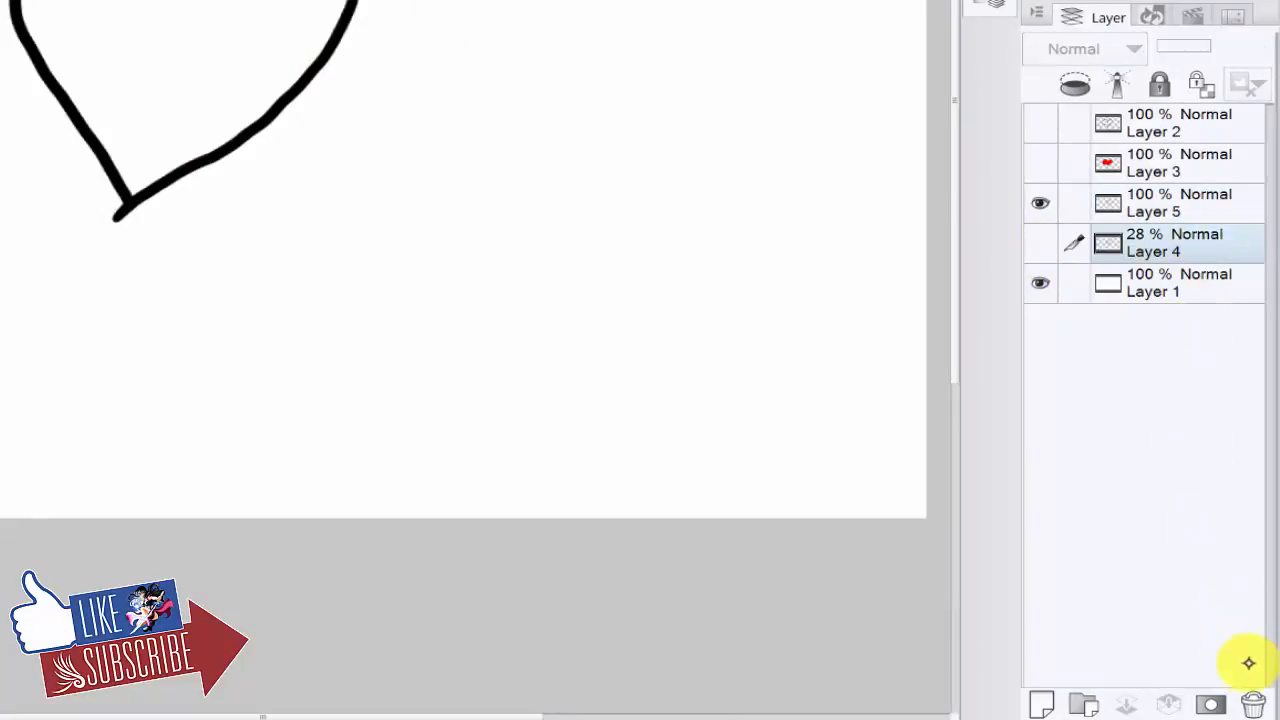
{"action": "left_click", "coordinate": [1254, 704]}
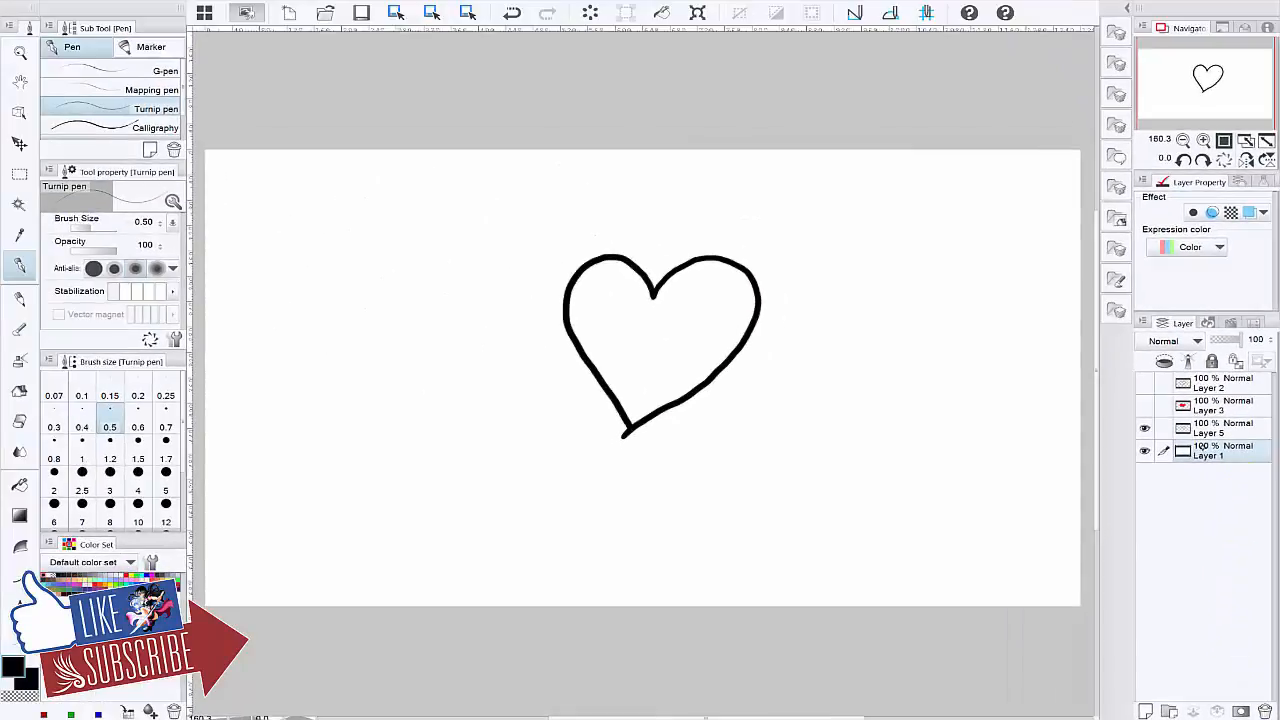
Step: Toggle Layer 5's visibility off and on, make it the active layer, and show Layer 3 and Layer 2 again
{"action": "left_click", "coordinate": [1144, 427]}
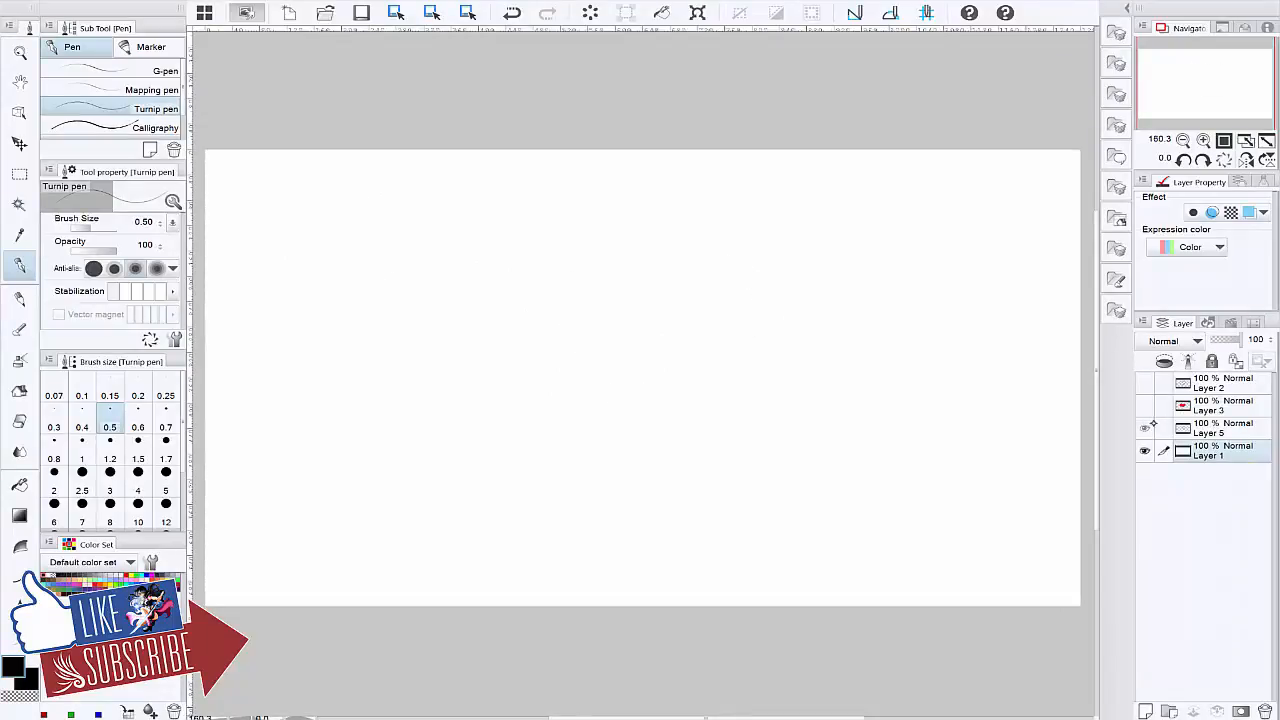
{"action": "left_click", "coordinate": [1144, 427]}
{"action": "left_click", "coordinate": [1225, 428]}
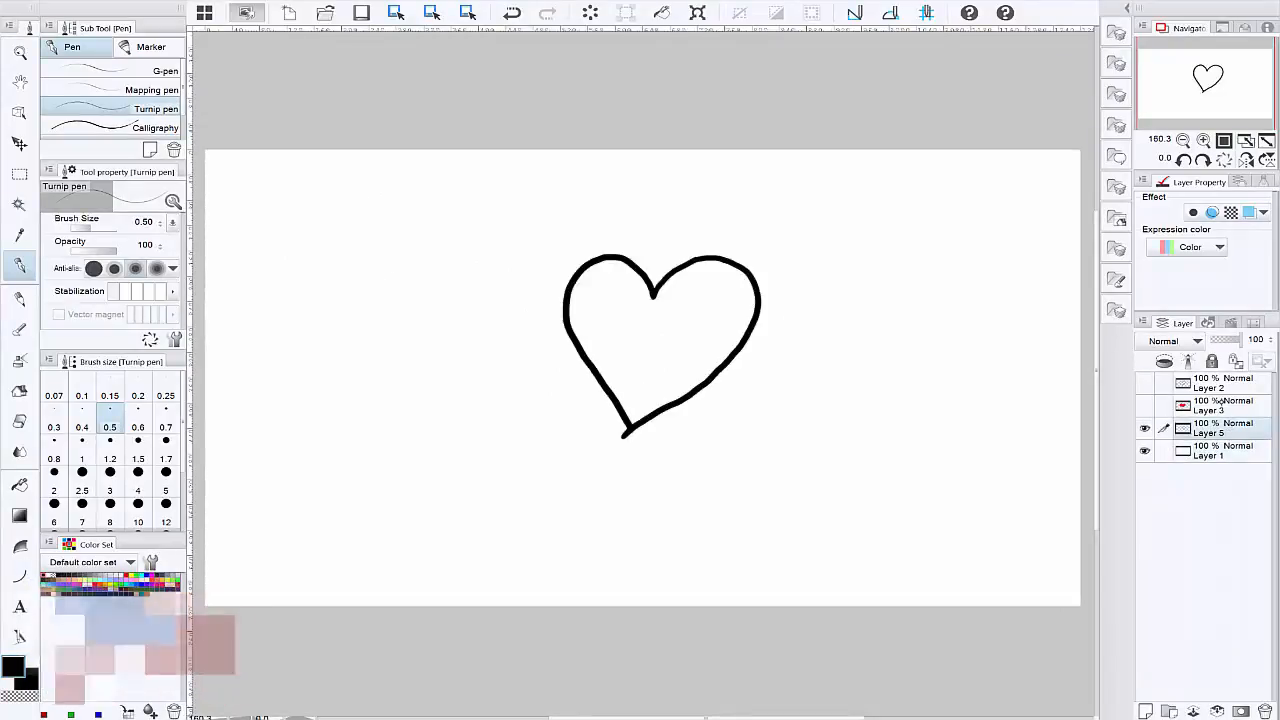
{"action": "left_click", "coordinate": [1144, 405]}
{"action": "left_click", "coordinate": [1144, 382]}
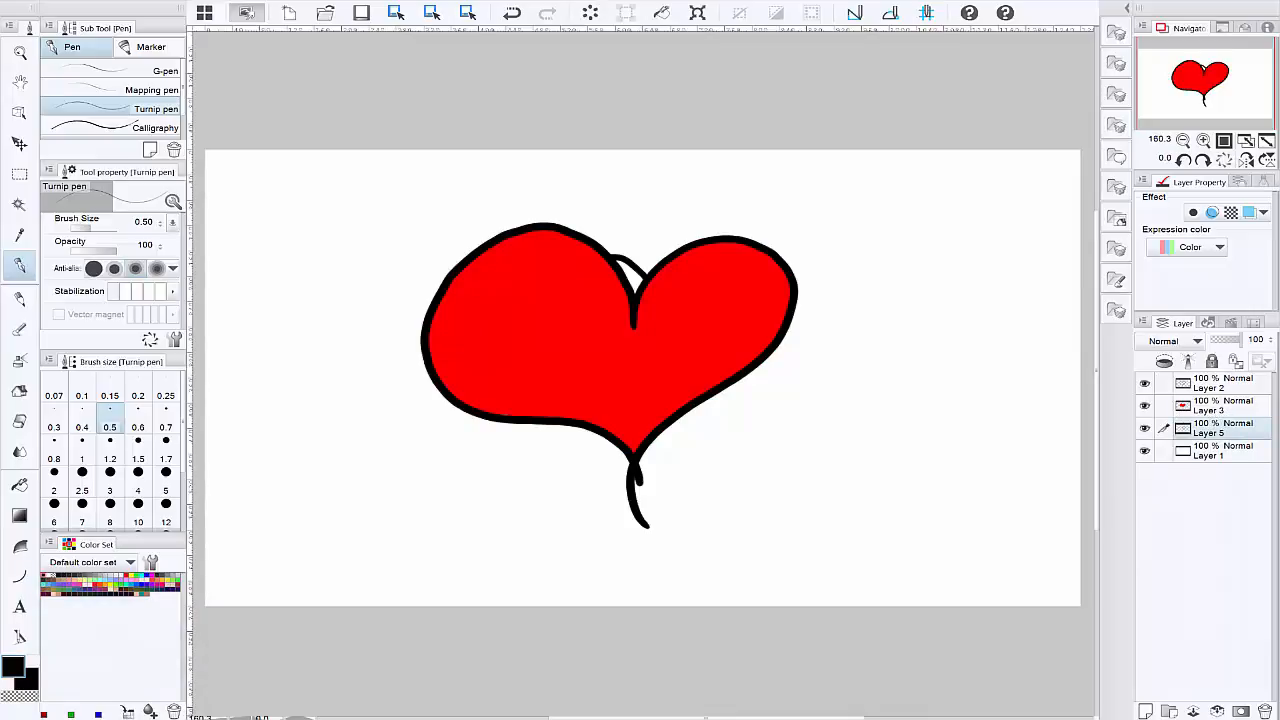
Step: Move the small heart outline on Layer 5 to the empty area right of the red heart
{"action": "left_click", "coordinate": [27, 137]}
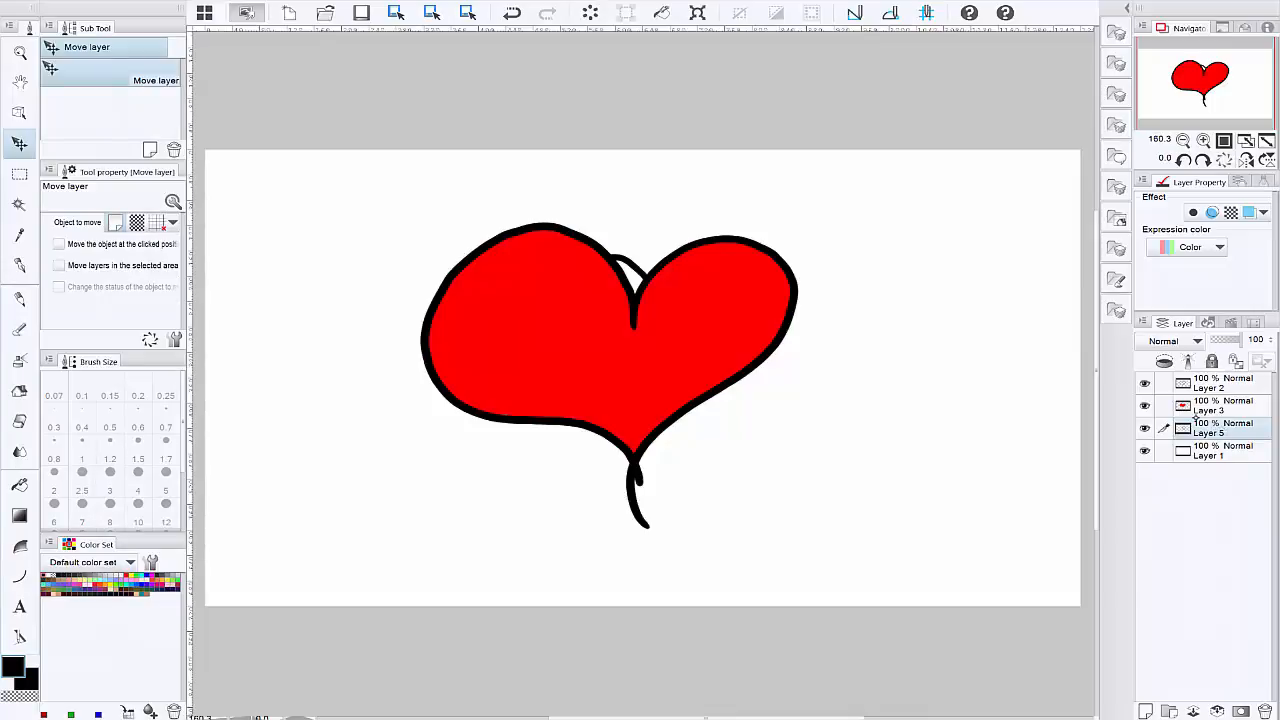
{"action": "left_click_drag", "start_coordinate": [638, 295], "coordinate": [900, 241]}
Step: Move Layer 5 directly above Layer 3 and combine Layer 2 into Layer 5 below it
{"action": "double_click", "coordinate": [1230, 428]}
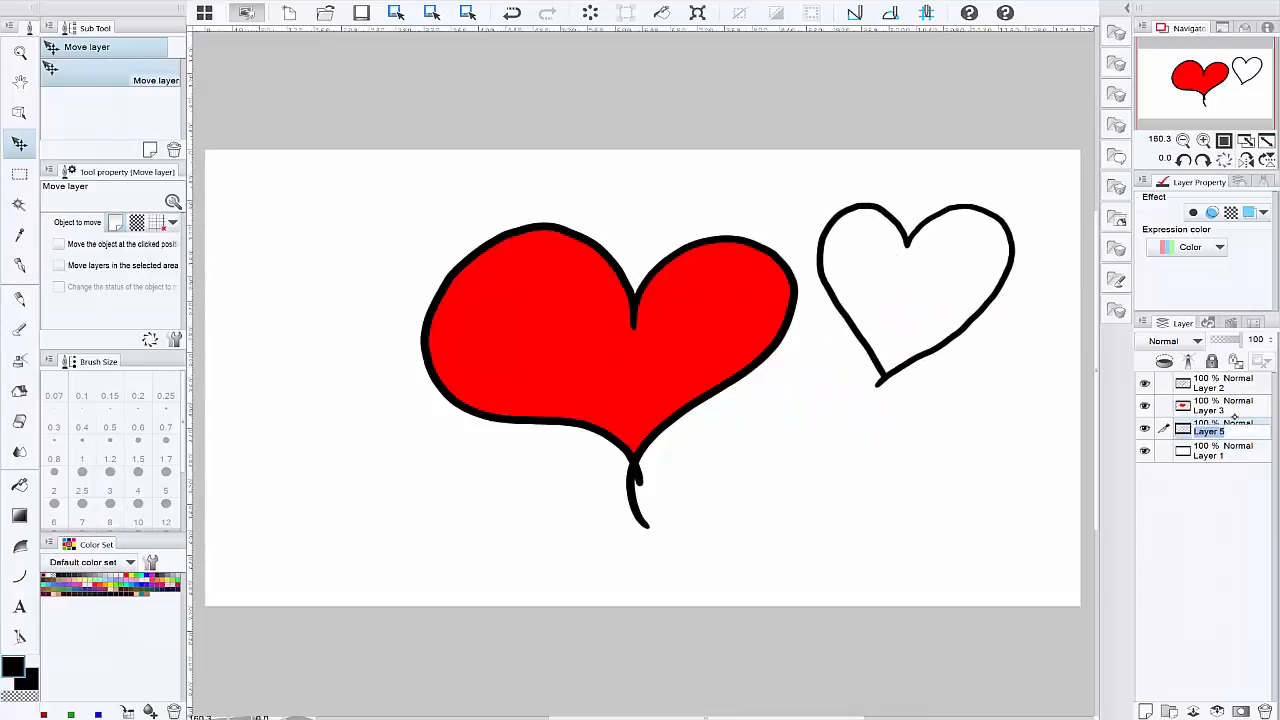
{"action": "left_click", "coordinate": [1250, 422]}
{"action": "left_click_drag", "start_coordinate": [1250, 423], "coordinate": [1244, 395]}
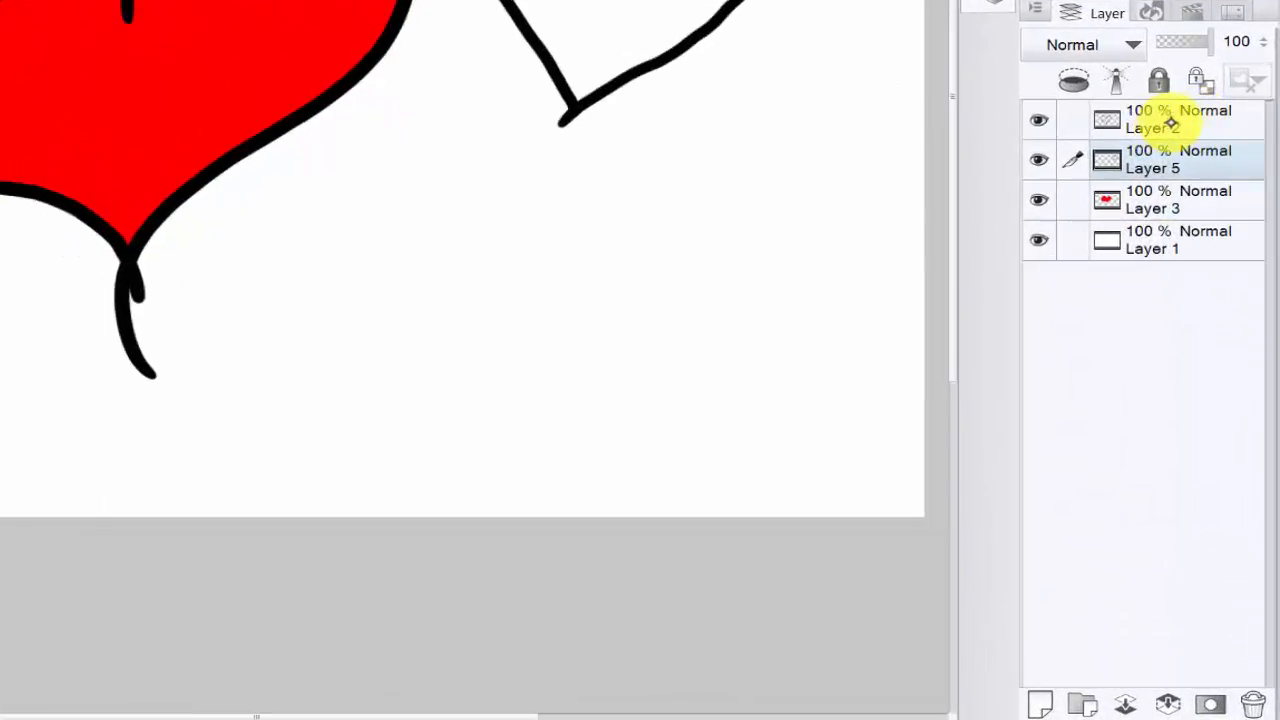
{"action": "left_click", "coordinate": [1218, 389]}
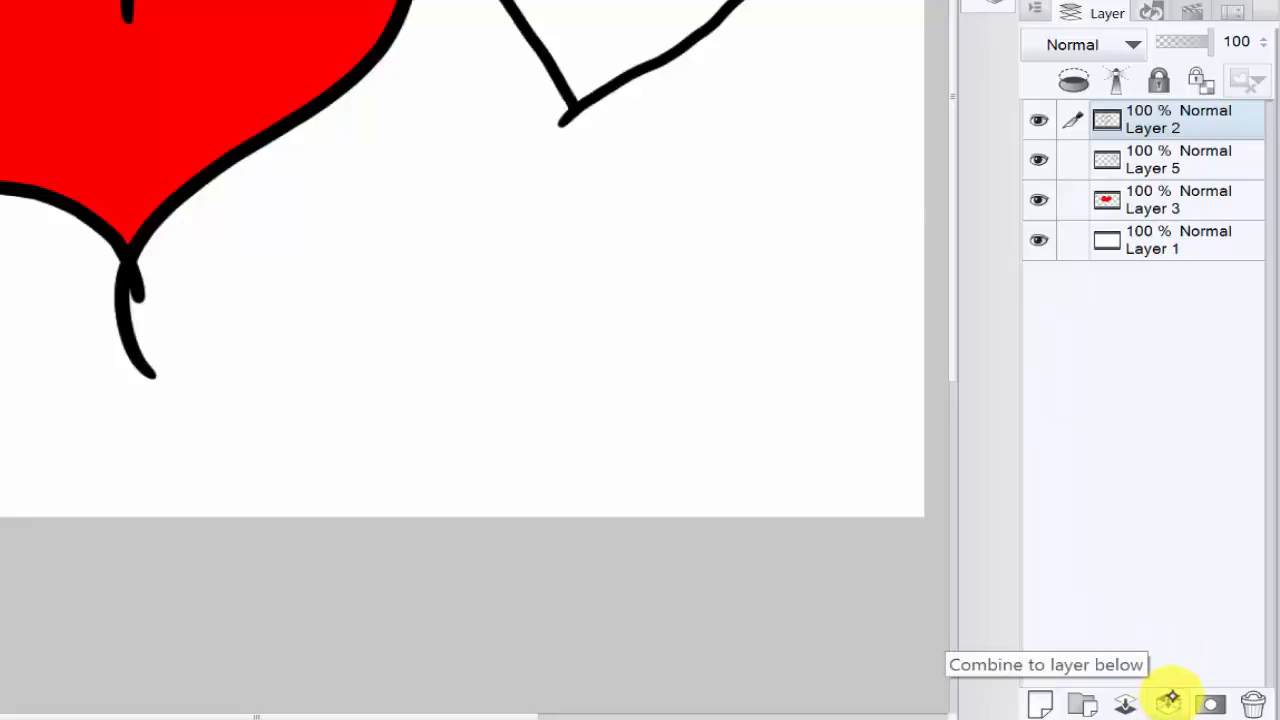
{"action": "left_click", "coordinate": [1168, 700]}
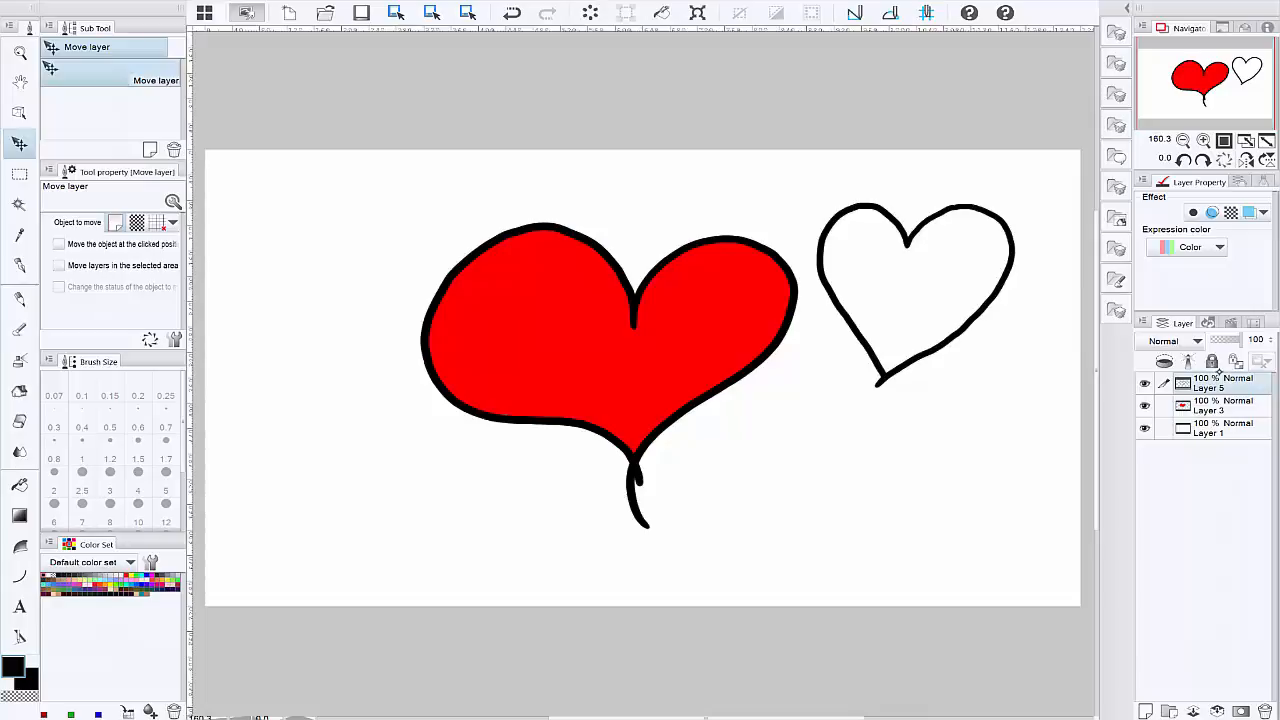
Step: Look through the blending modes available for Layer 5
{"action": "left_click_drag", "start_coordinate": [706, 470], "coordinate": [625, 480]}
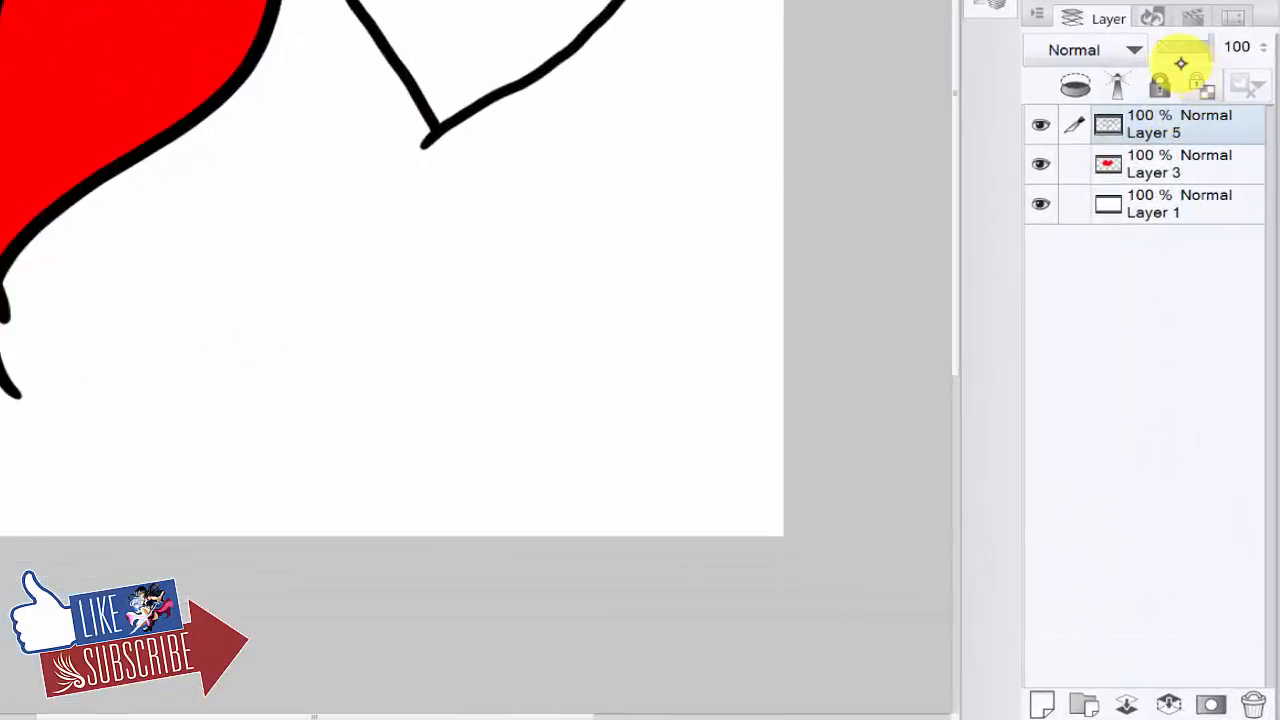
{"action": "left_click", "coordinate": [1096, 50]}
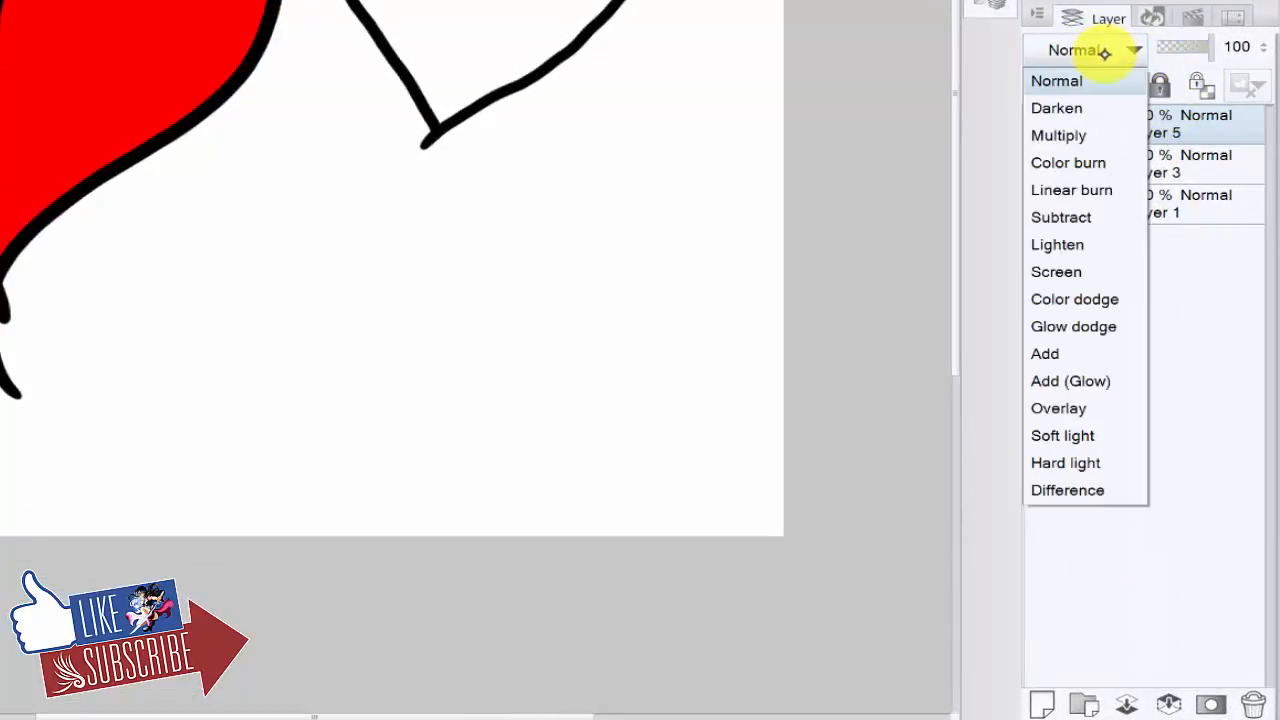
{"action": "left_click", "coordinate": [1118, 48]}
{"action": "left_click", "coordinate": [1115, 48]}
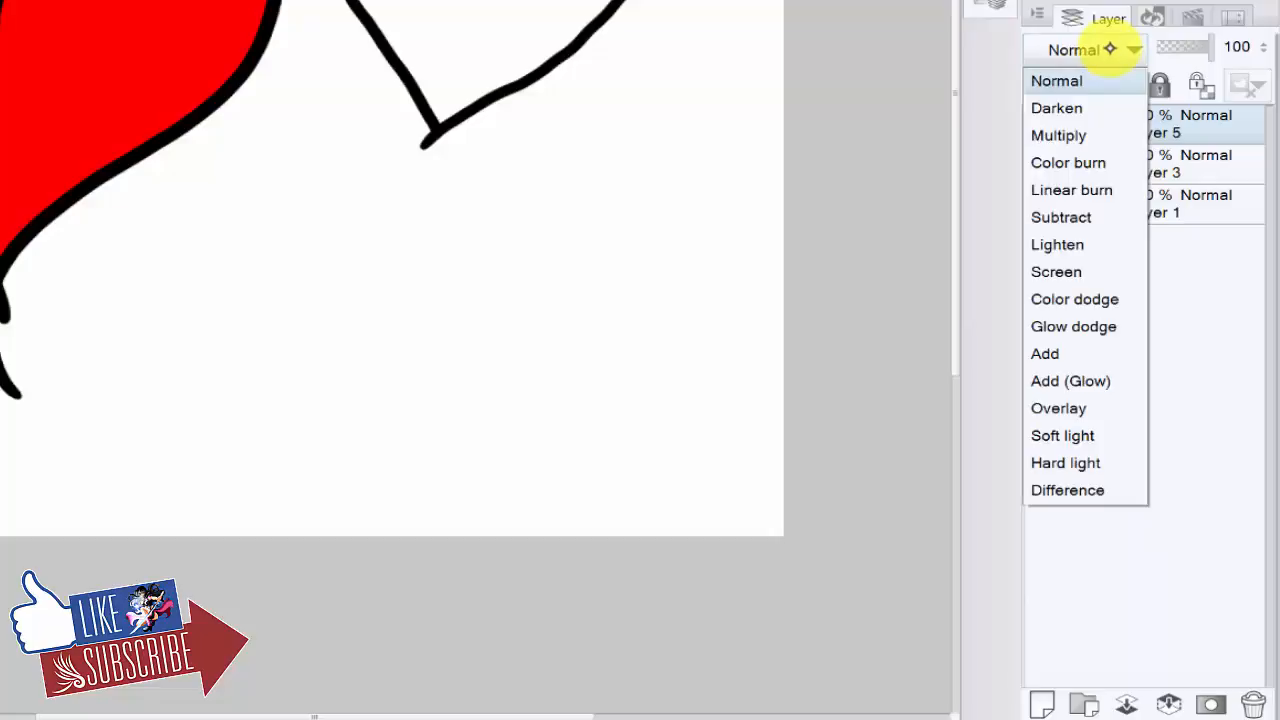
{"action": "left_click", "coordinate": [1117, 45]}
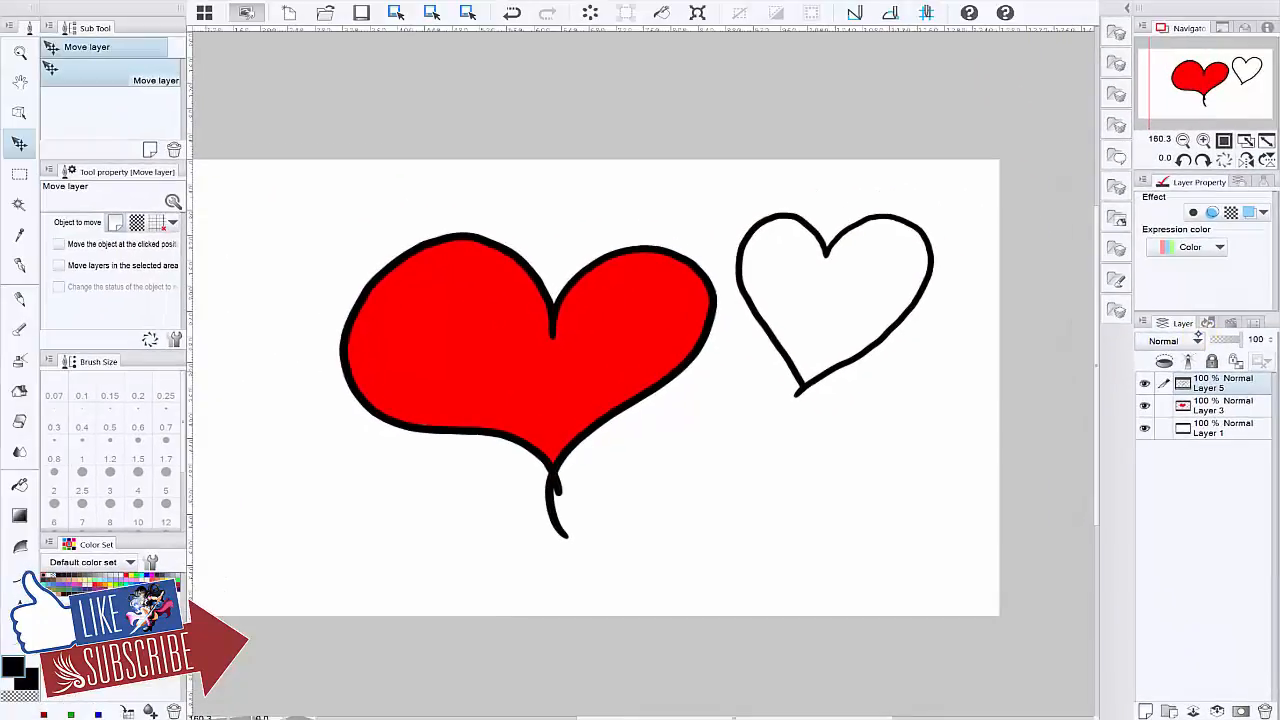
Step: Add a new layer directly above Layer 3
{"action": "left_click", "coordinate": [1215, 410]}
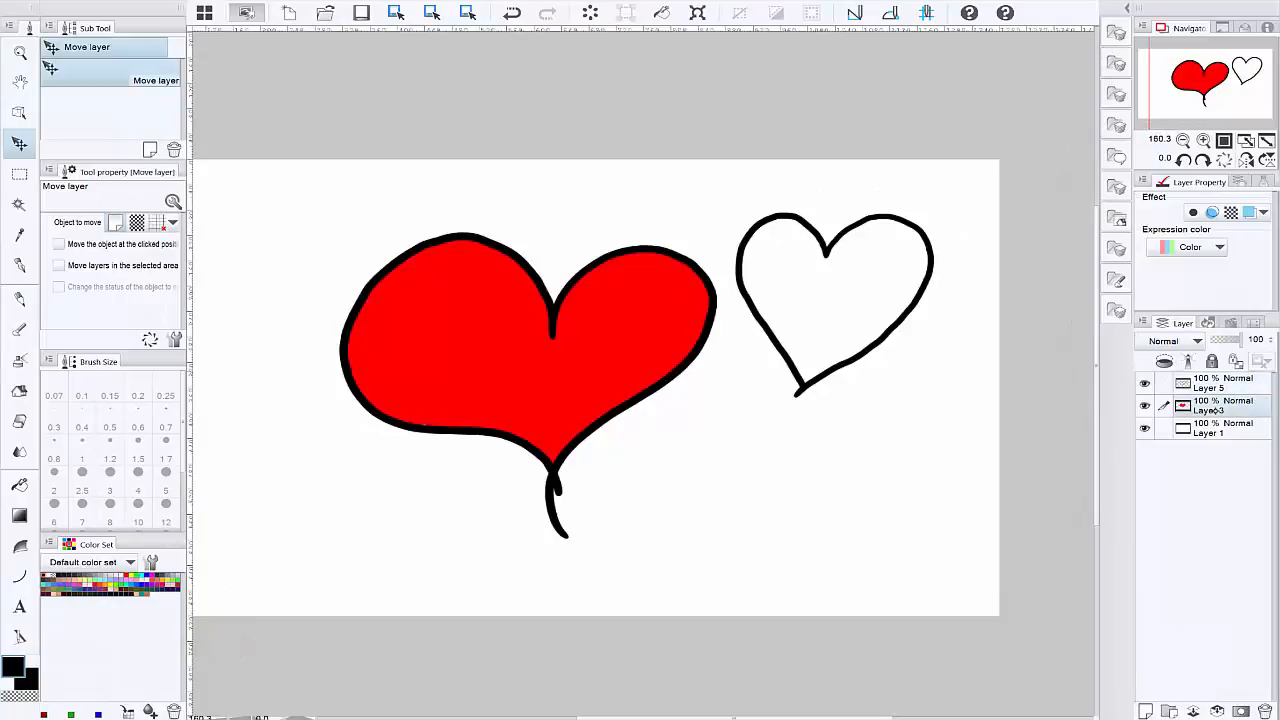
{"action": "left_click", "coordinate": [1212, 387]}
{"action": "left_click", "coordinate": [1210, 403]}
{"action": "left_click", "coordinate": [1146, 711]}
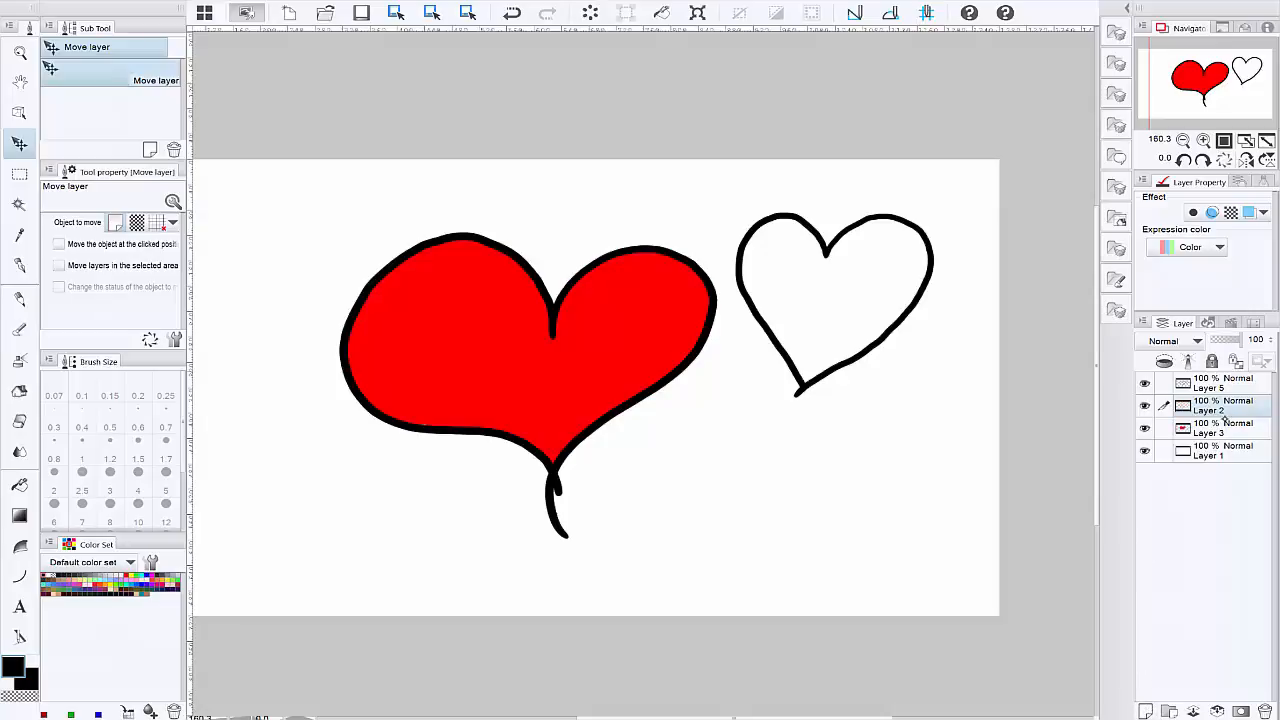
Step: Select the large heart's red fill area on Layer 3 with Auto select
{"action": "left_click", "coordinate": [1224, 428]}
{"action": "left_click", "coordinate": [19, 204]}
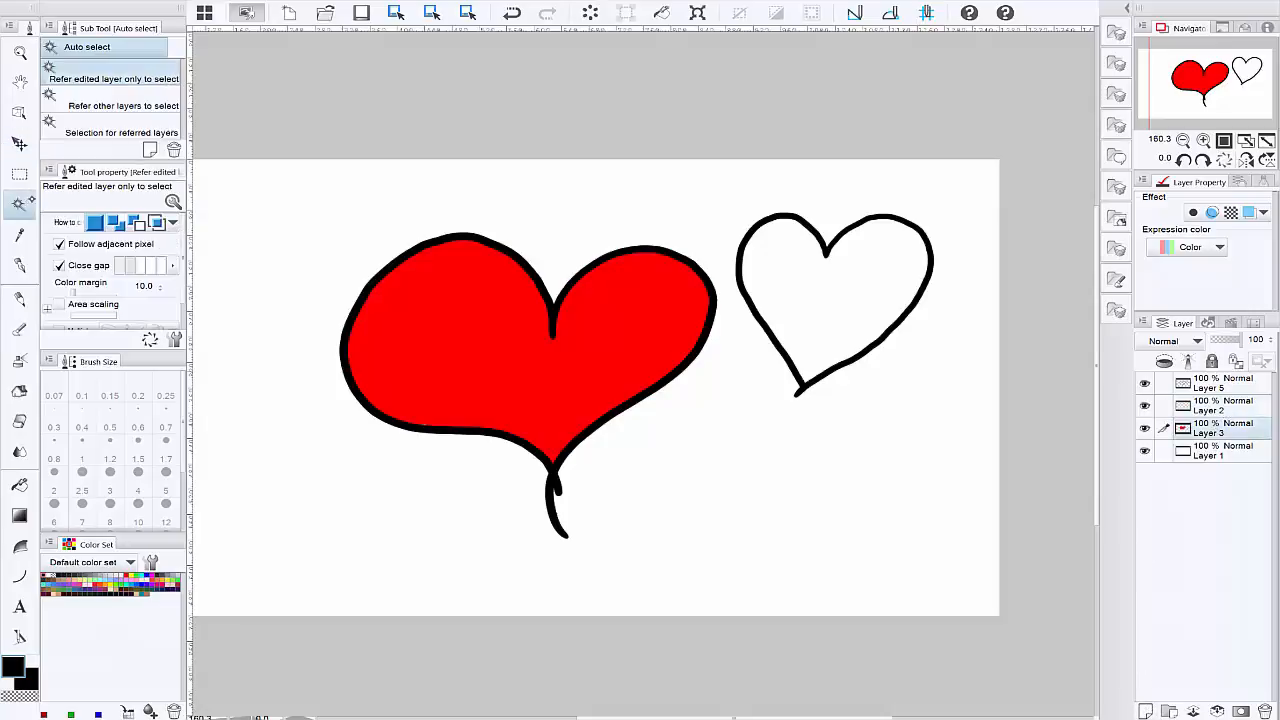
{"action": "left_click", "coordinate": [598, 366]}
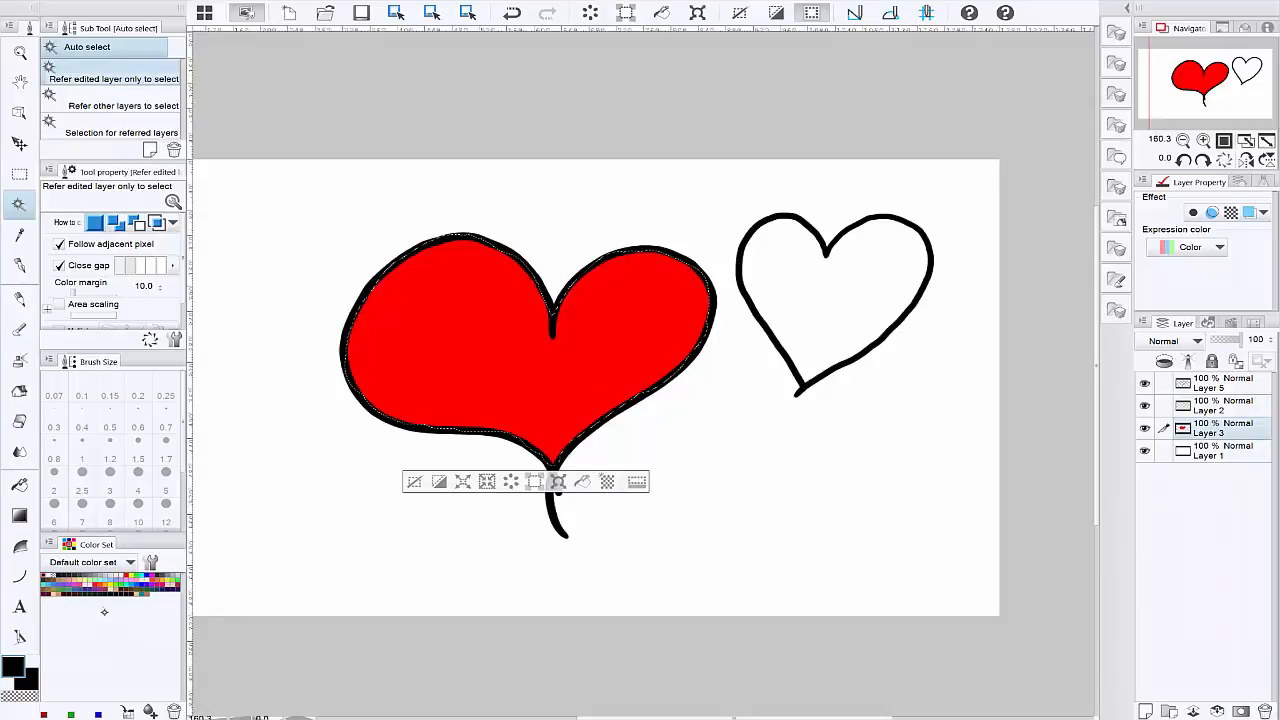
Step: Sample the heart's red and darken the drawing color to RGB 123, 0, 0
{"action": "left_click", "coordinate": [19, 236]}
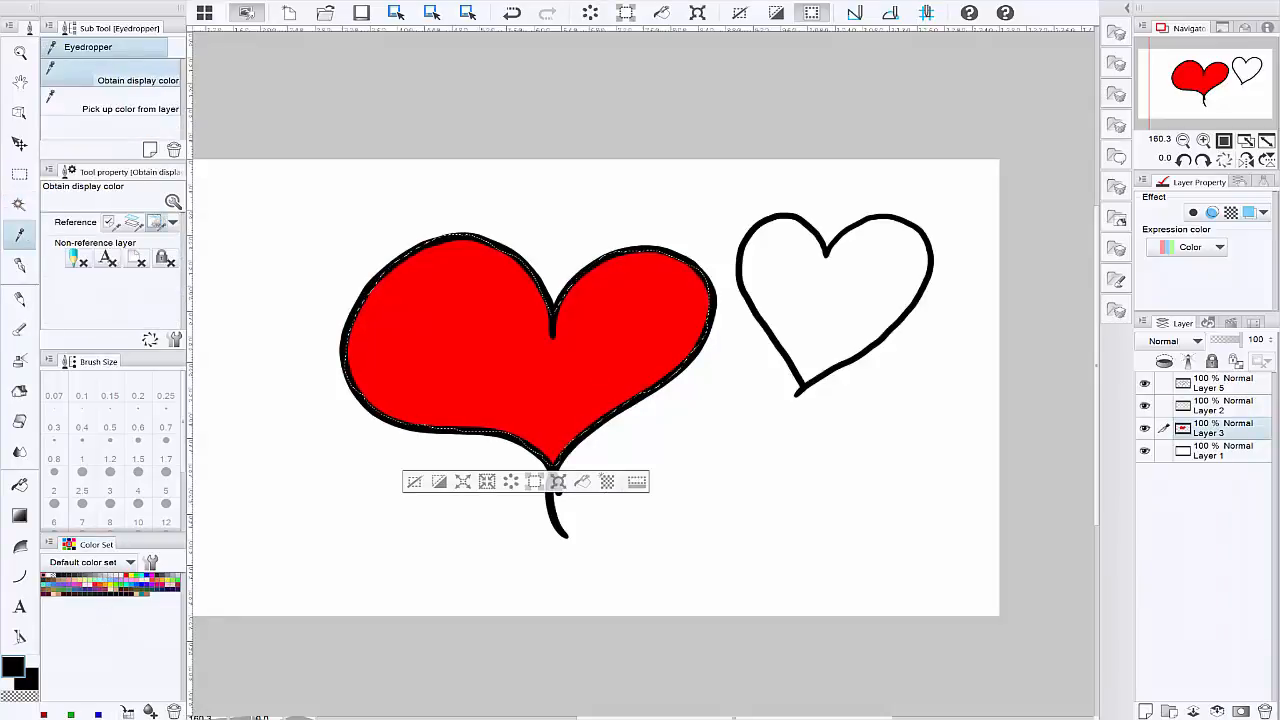
{"action": "left_click", "coordinate": [617, 350]}
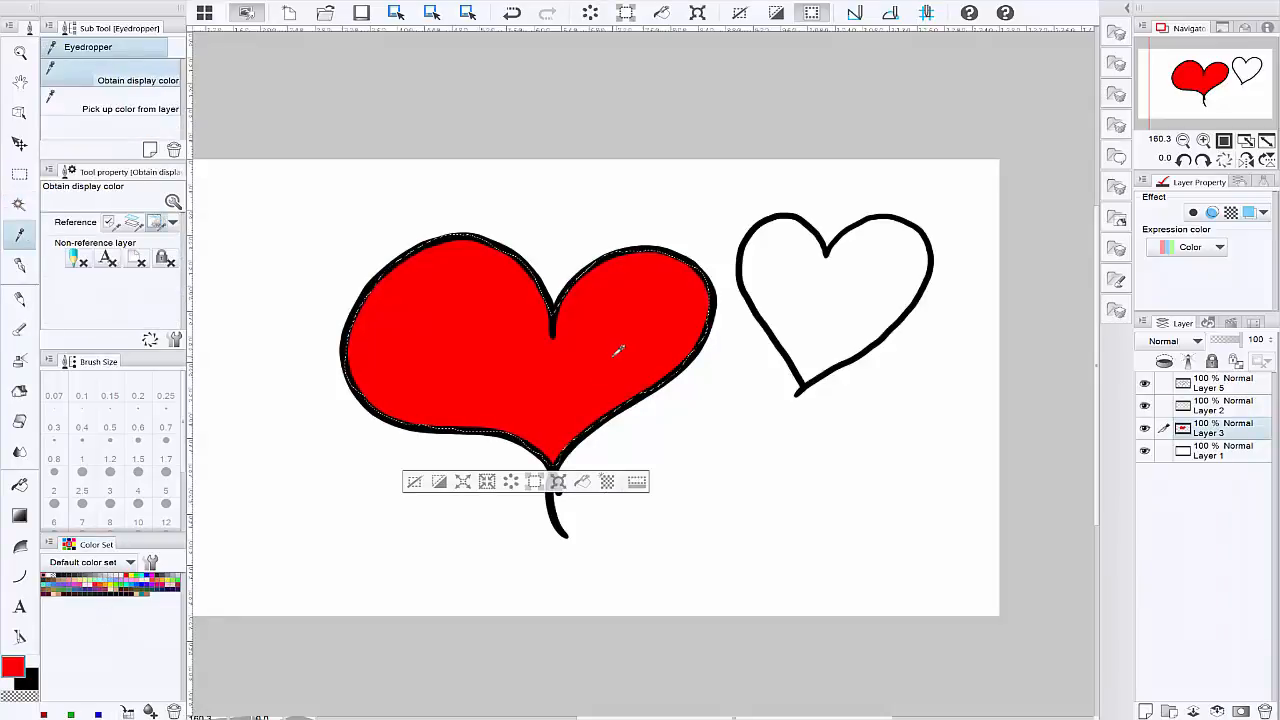
{"action": "double_click", "coordinate": [14, 668]}
{"action": "left_click", "coordinate": [812, 350]}
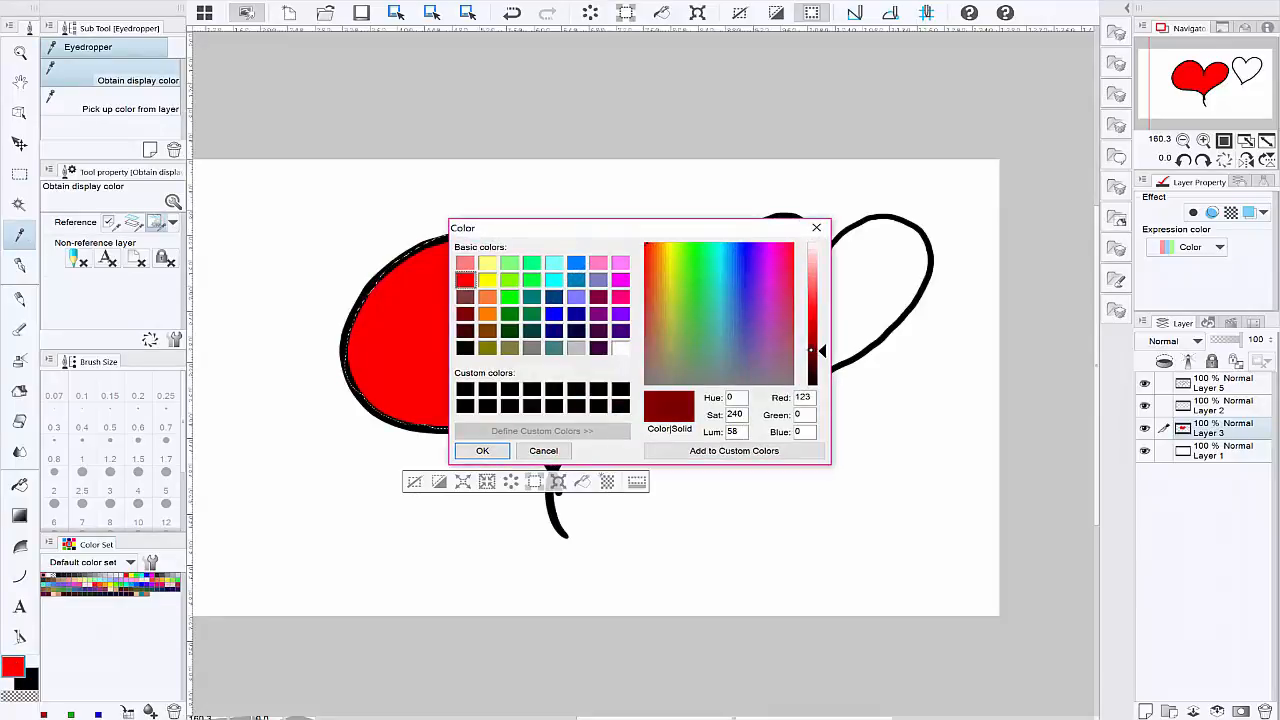
{"action": "left_click", "coordinate": [484, 451]}
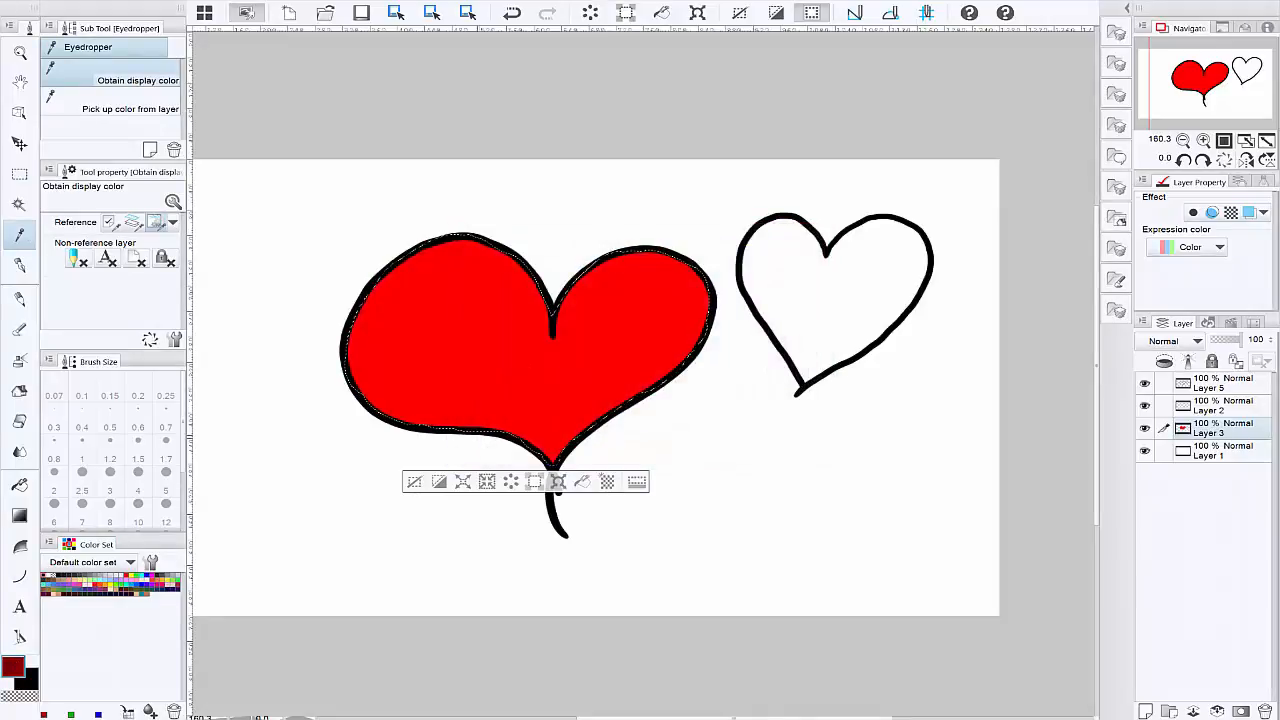
Step: Change the drawing color to a muted dark red with RGB 138, 40, 40
{"action": "key", "text": "p"}
{"action": "key", "text": "i"}
{"action": "double_click", "coordinate": [16, 665]}
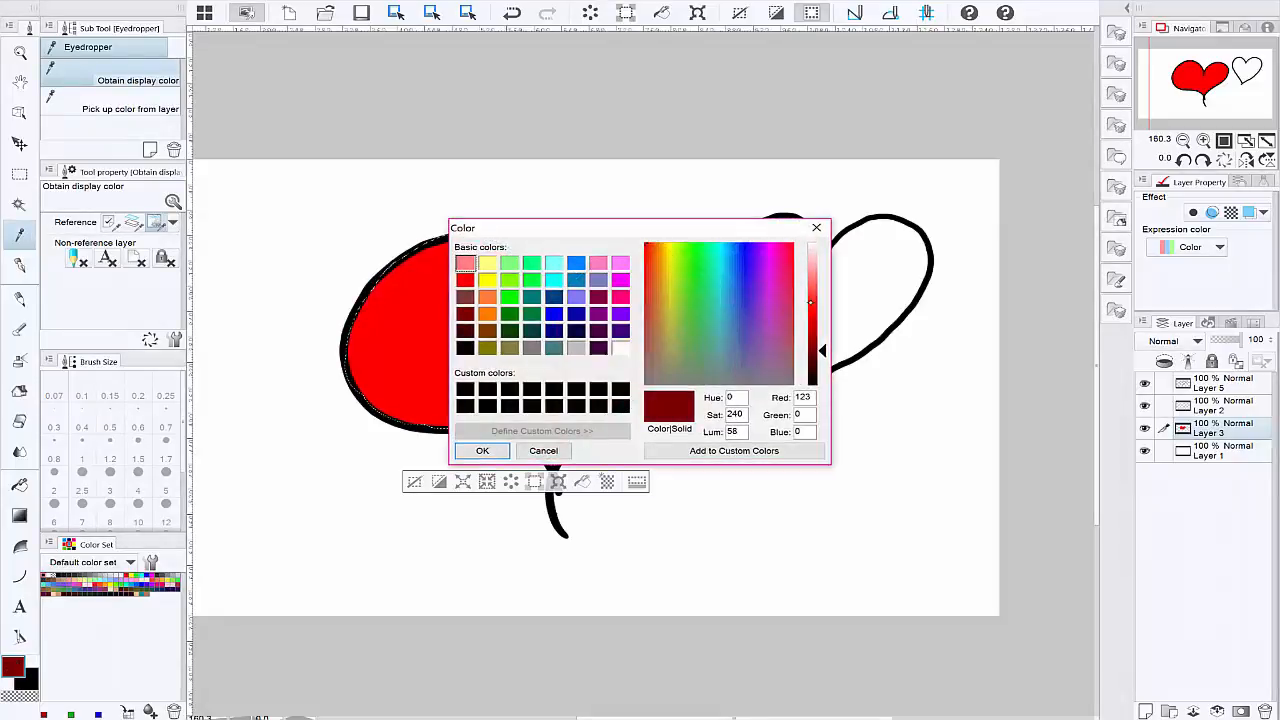
{"action": "left_click", "coordinate": [646, 291]}
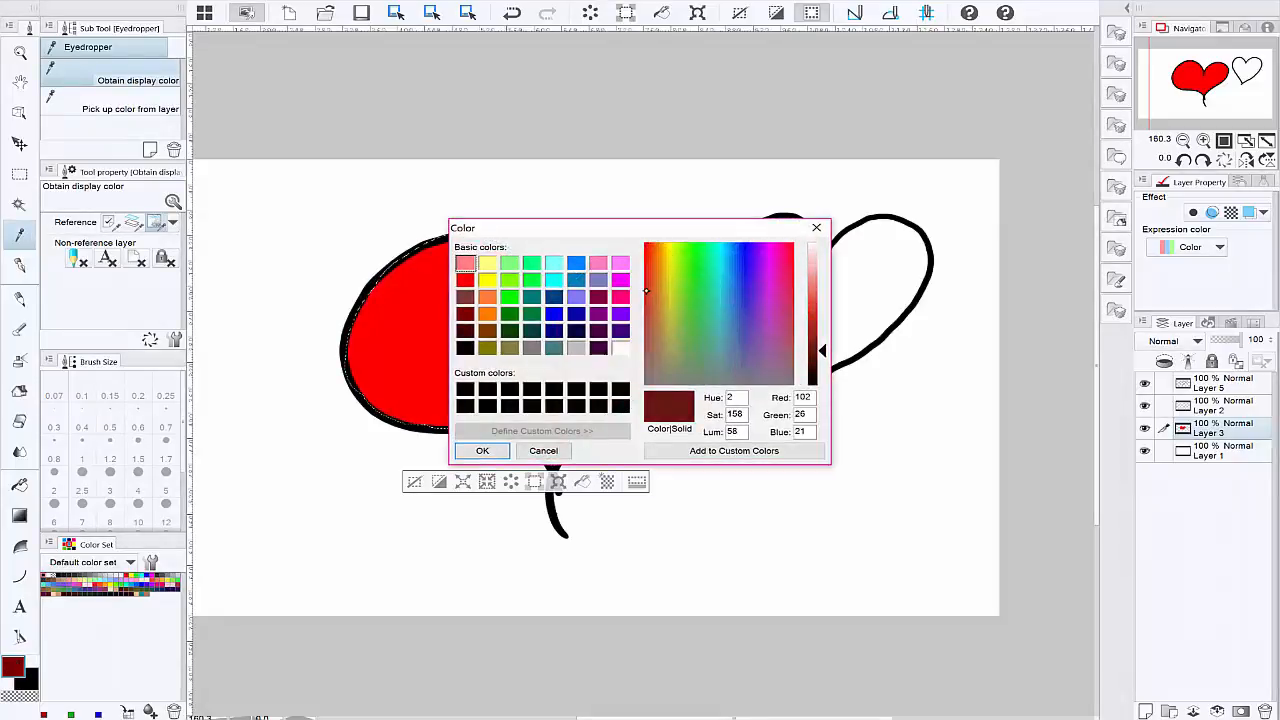
{"action": "left_click", "coordinate": [645, 306]}
{"action": "left_click_drag", "start_coordinate": [816, 331], "coordinate": [815, 335]}
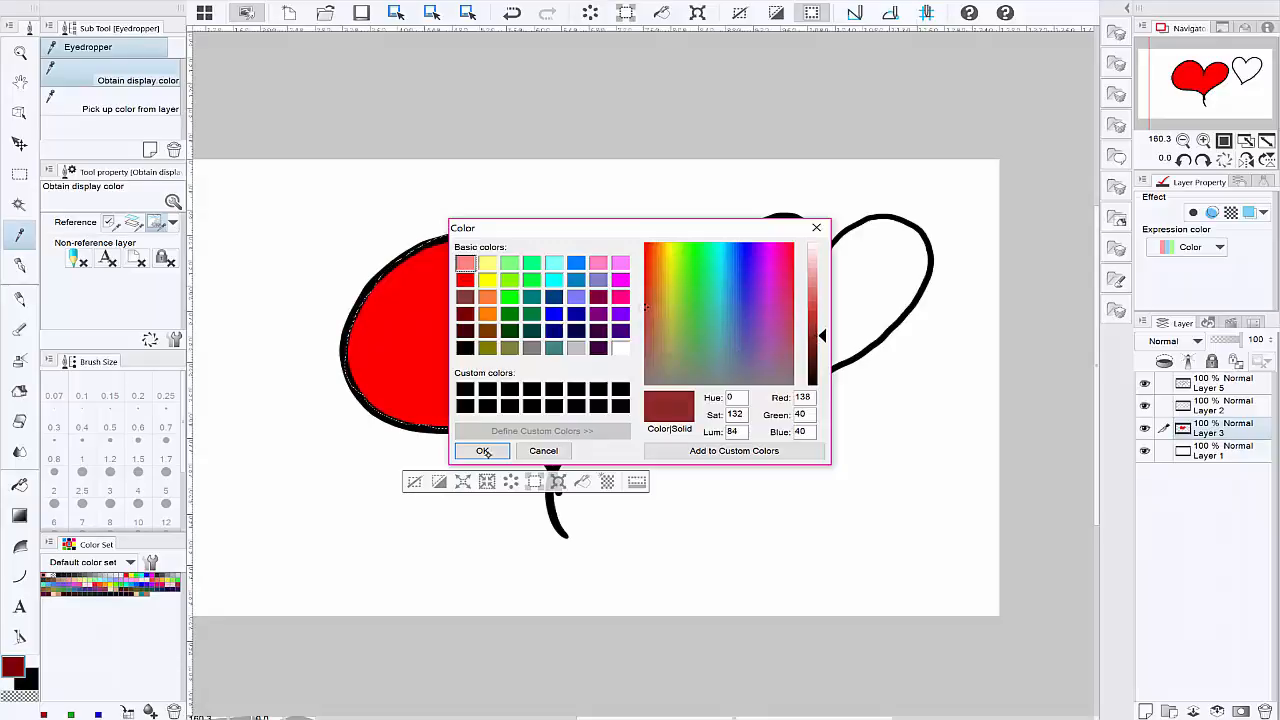
{"action": "left_click", "coordinate": [483, 452]}
Step: Shade the inner edges of the red heart directly on Layer 3 with the Turnip pen at brush sizes 1.20 and 0.50
{"action": "left_click", "coordinate": [19, 265]}
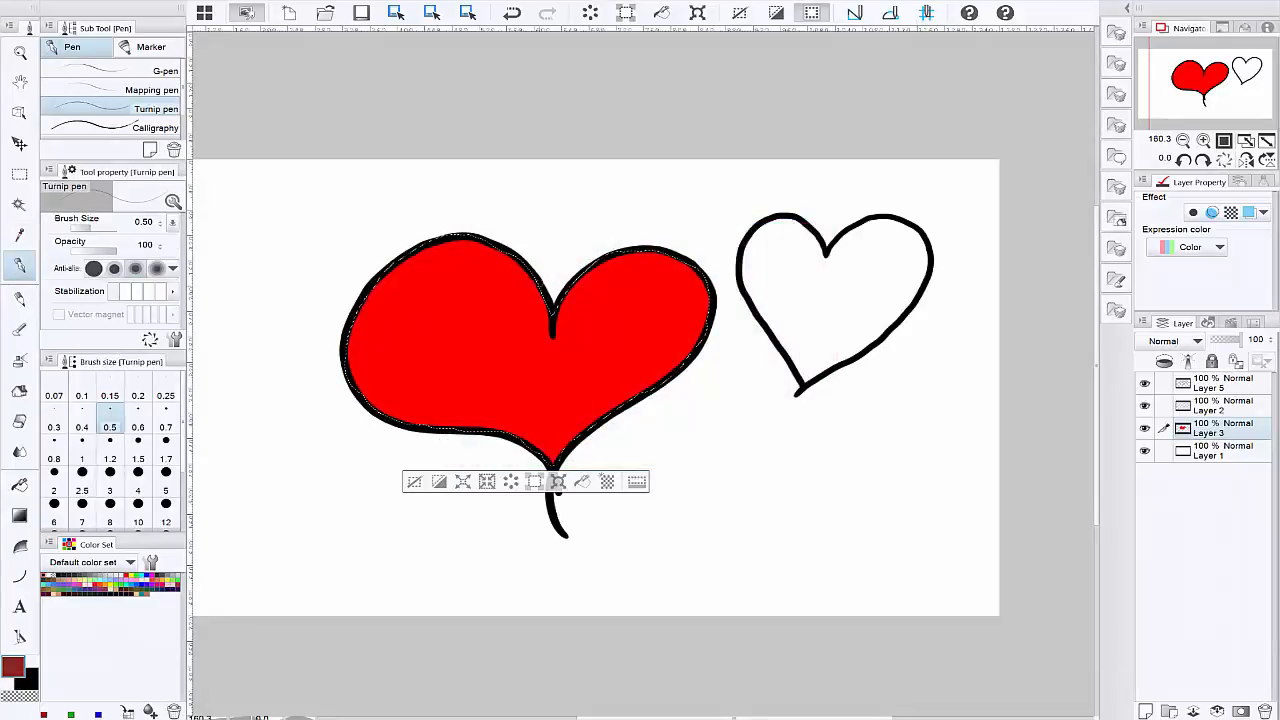
{"action": "left_click", "coordinate": [110, 459]}
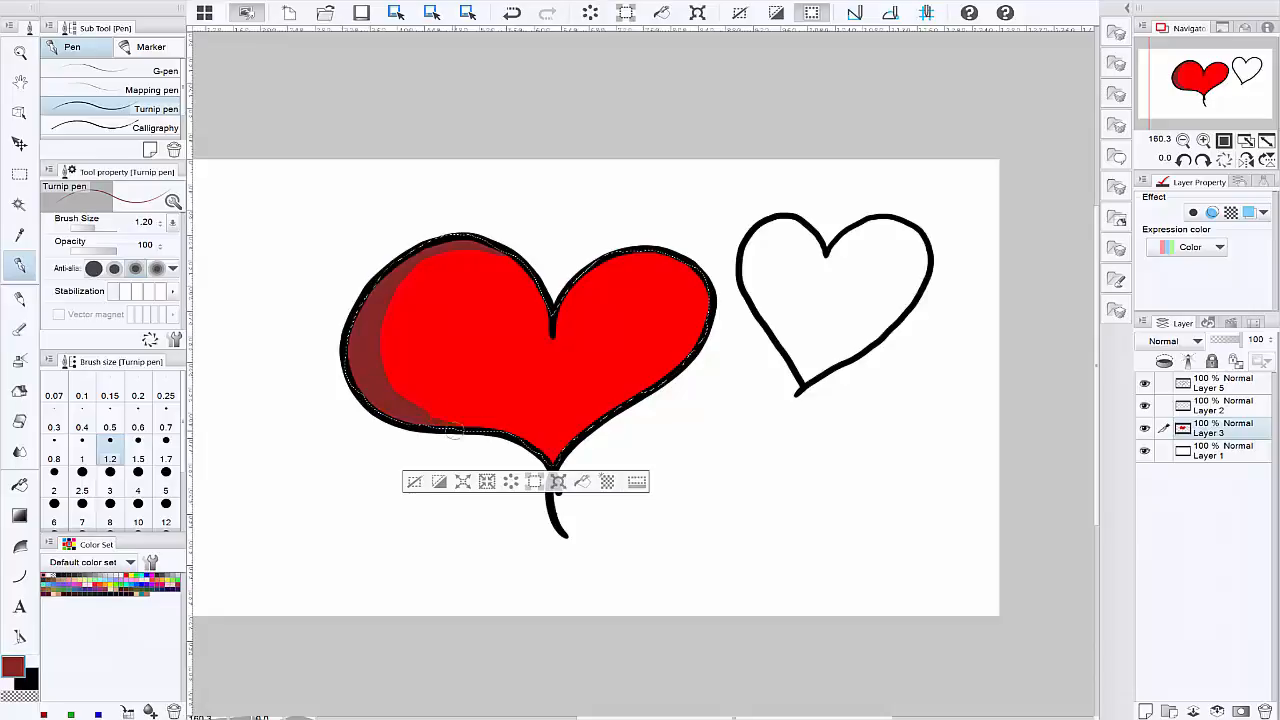
{"action": "left_click_drag", "start_coordinate": [436, 416], "coordinate": [558, 482]}
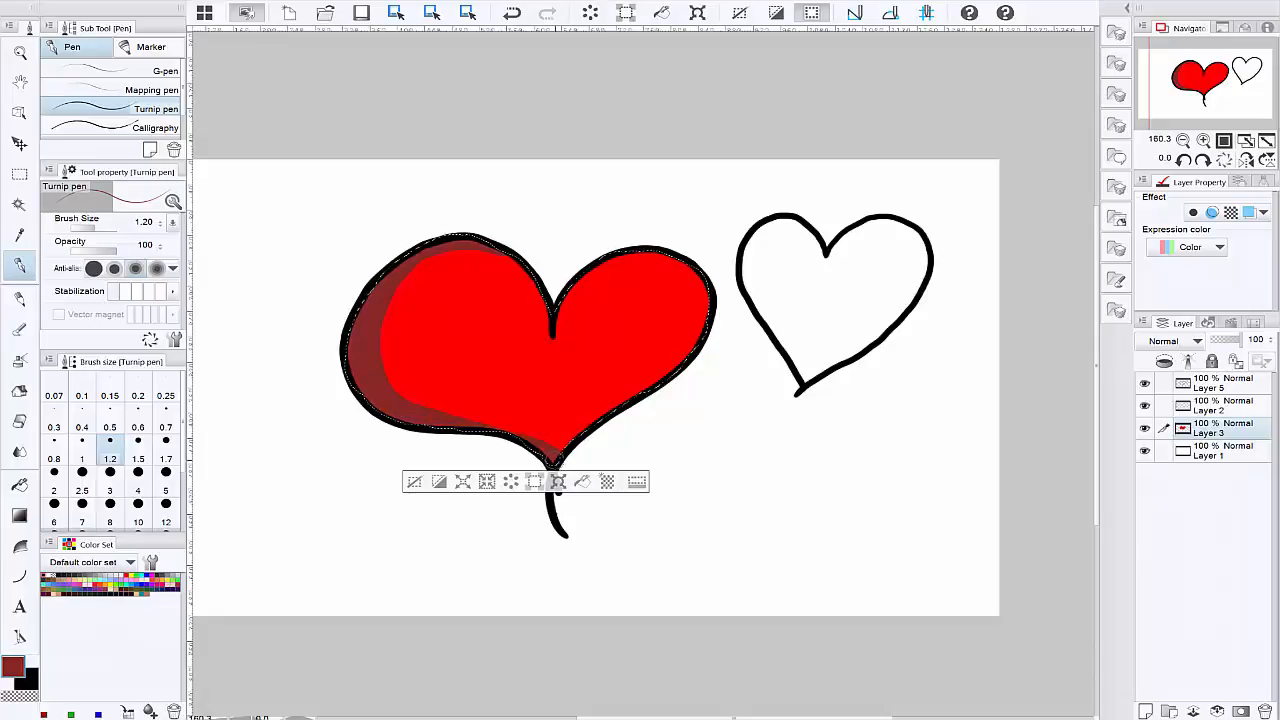
{"action": "left_click_drag", "start_coordinate": [516, 428], "coordinate": [556, 456]}
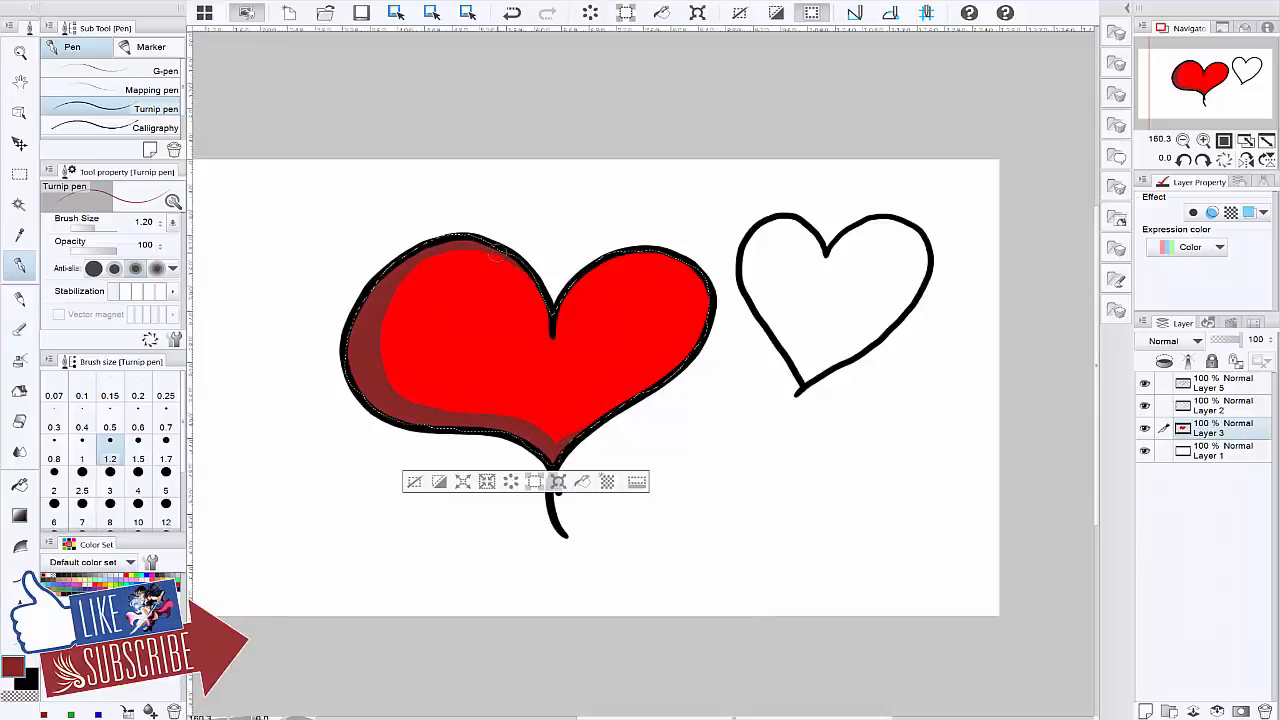
{"action": "left_click", "coordinate": [110, 427]}
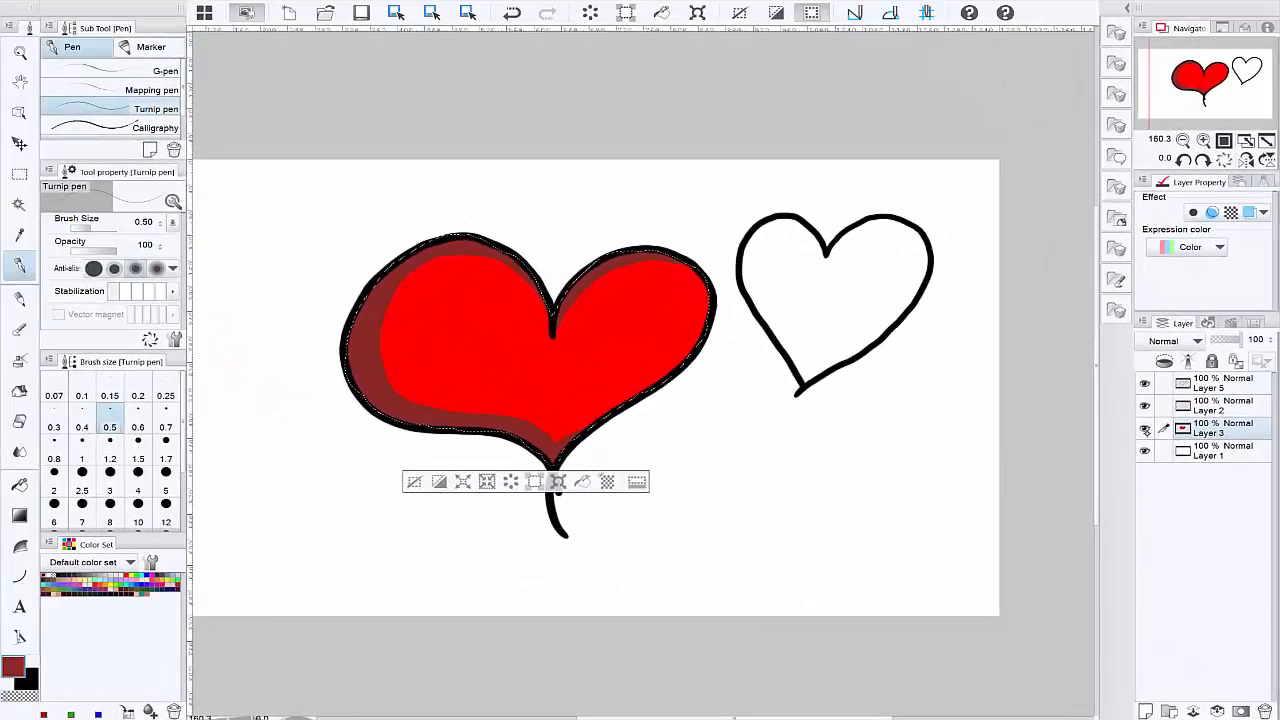
{"action": "left_click", "coordinate": [1055, 236]}
Step: Toggle Layer 3's visibility to check the shading together with the red fill
{"action": "left_click", "coordinate": [1145, 428]}
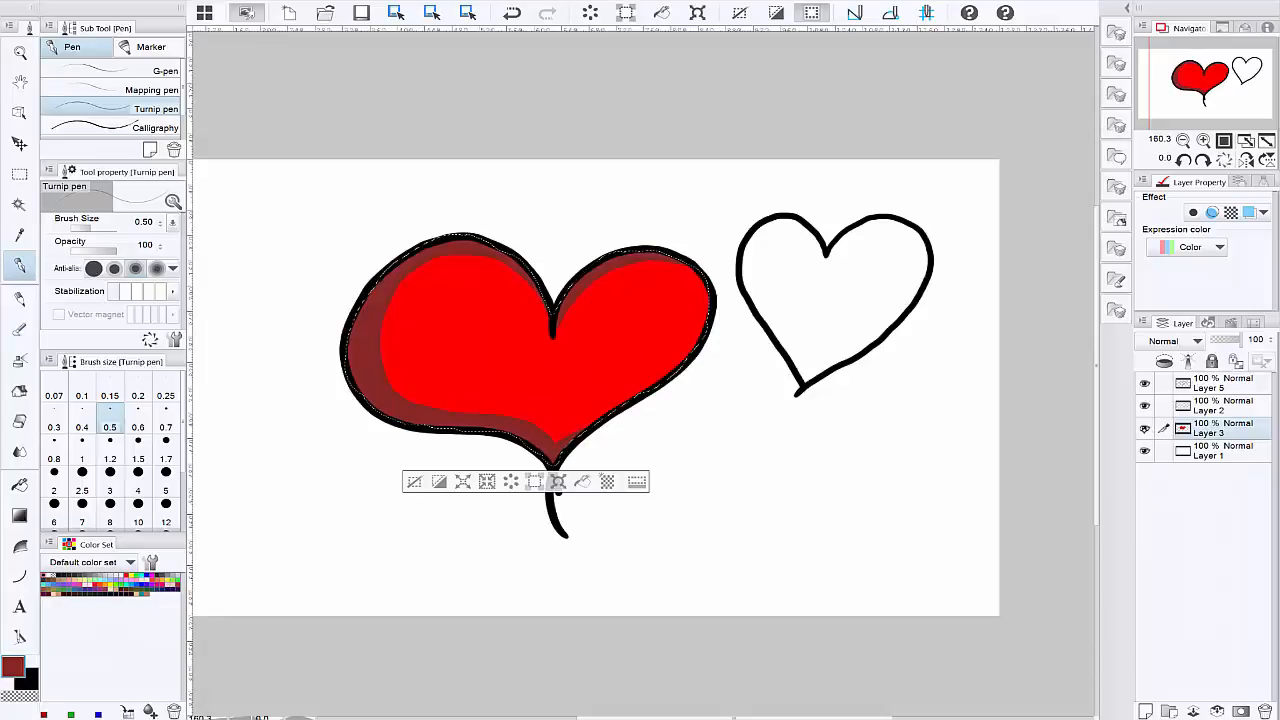
{"action": "left_click", "coordinate": [1145, 428]}
{"action": "left_click", "coordinate": [1145, 428]}
Step: Sample the heart's bright red and fill the selection with it, covering the shading on Layer 3
{"action": "key", "text": "i"}
{"action": "left_click", "coordinate": [633, 328]}
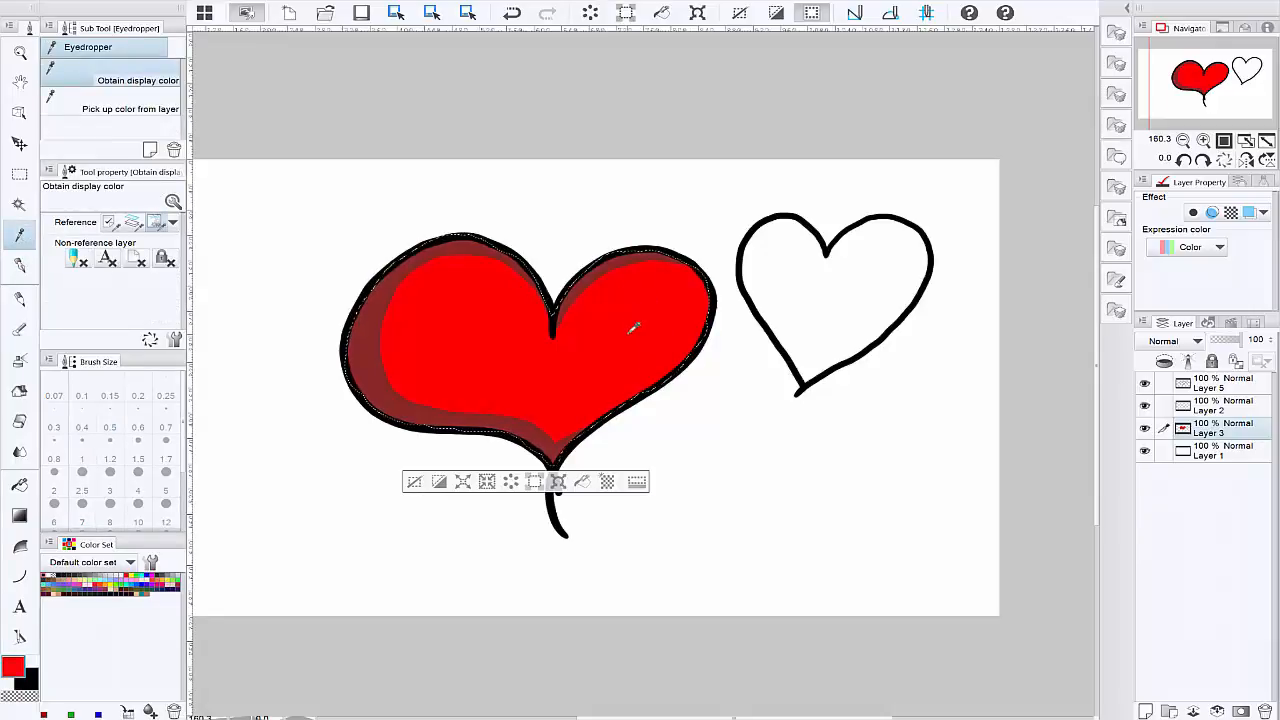
{"action": "left_click", "coordinate": [582, 481]}
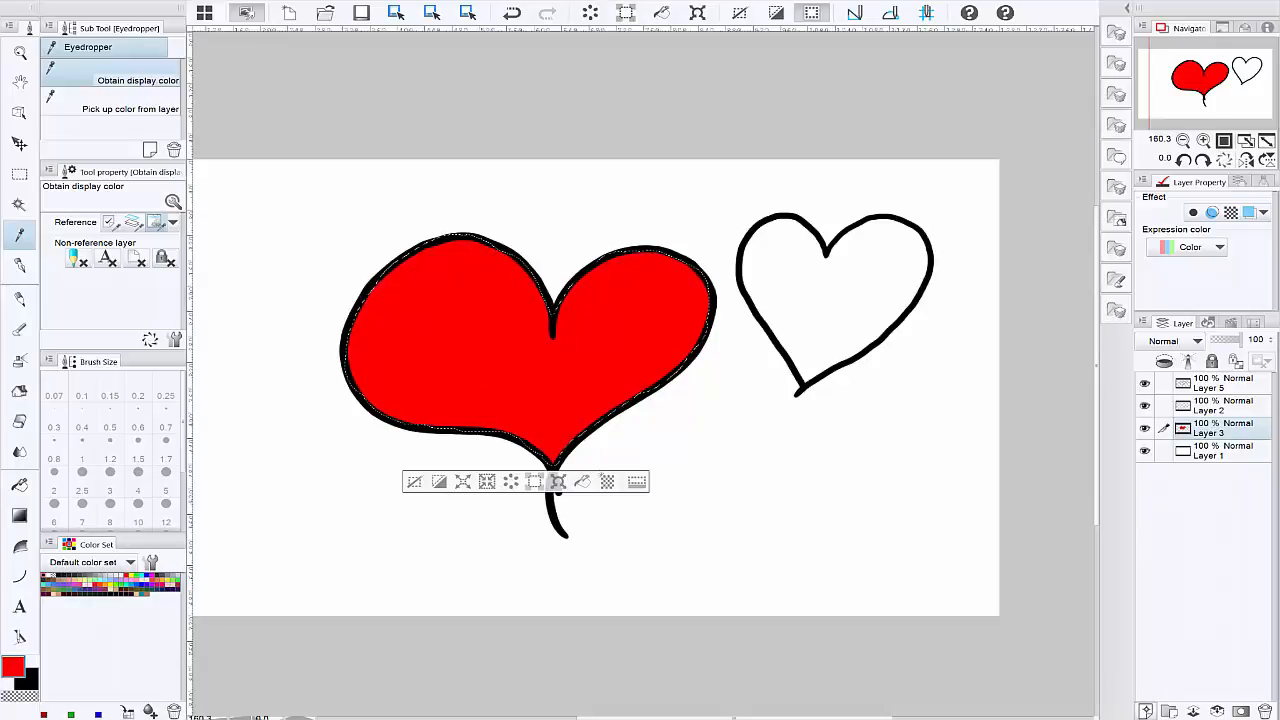
Step: Add a new layer above Layer 3 and set the drawing color to dark red RGB 163, 39, 33
{"action": "left_click", "coordinate": [1147, 710]}
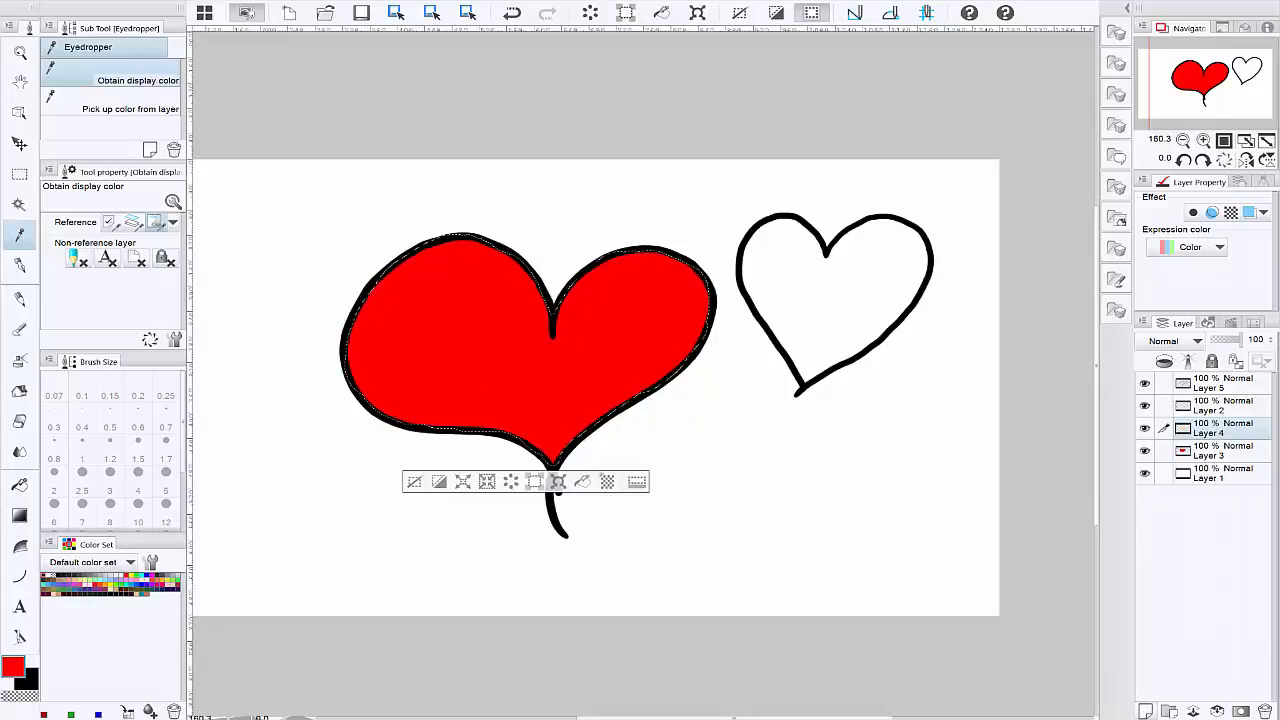
{"action": "double_click", "coordinate": [13, 667]}
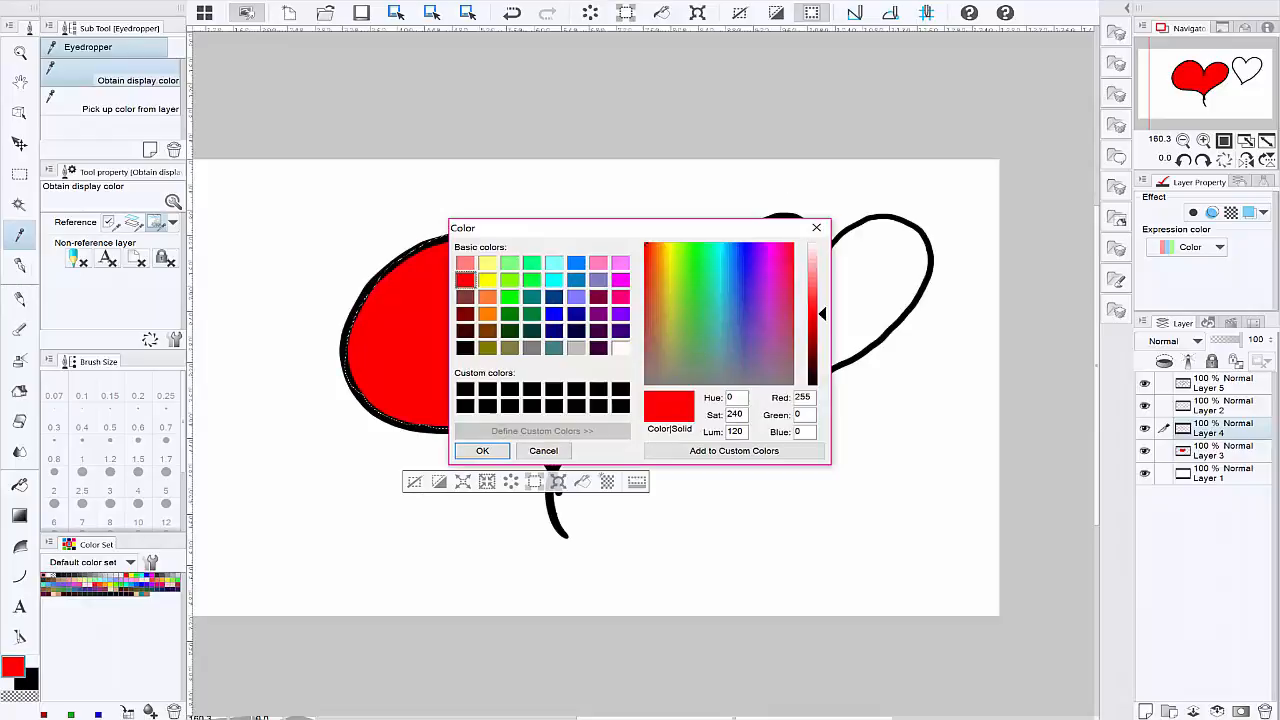
{"action": "left_click", "coordinate": [647, 290]}
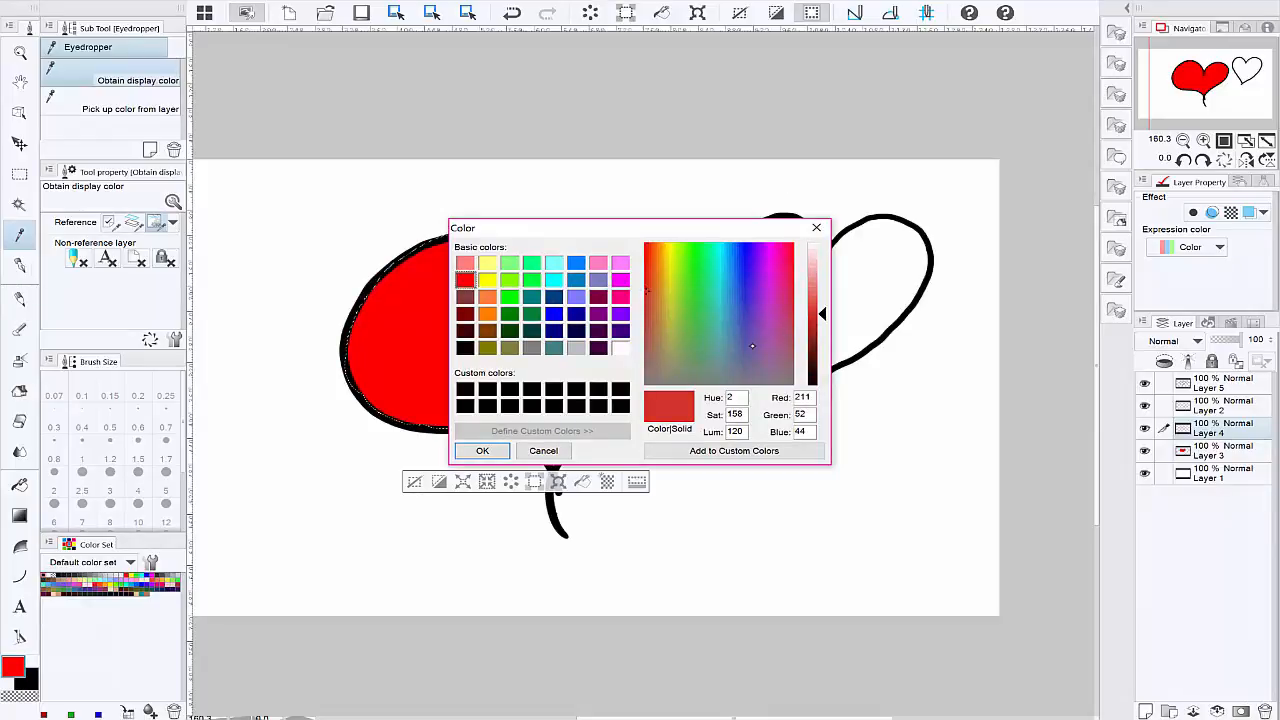
{"action": "left_click", "coordinate": [813, 331]}
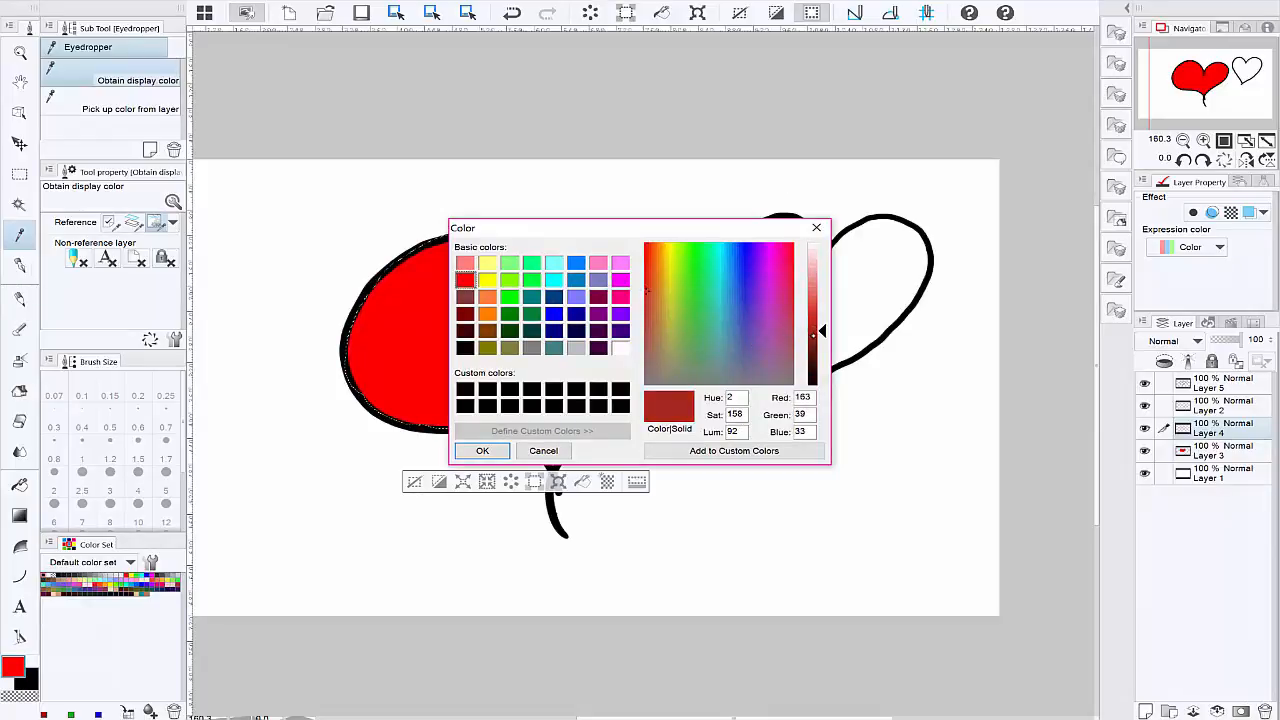
{"action": "left_click", "coordinate": [474, 450]}
Step: Shade the heart's inner edges on Layer 4 with the Turnip pen, using brush sizes 3.00, 1.20 and 0.40
{"action": "left_click", "coordinate": [20, 266]}
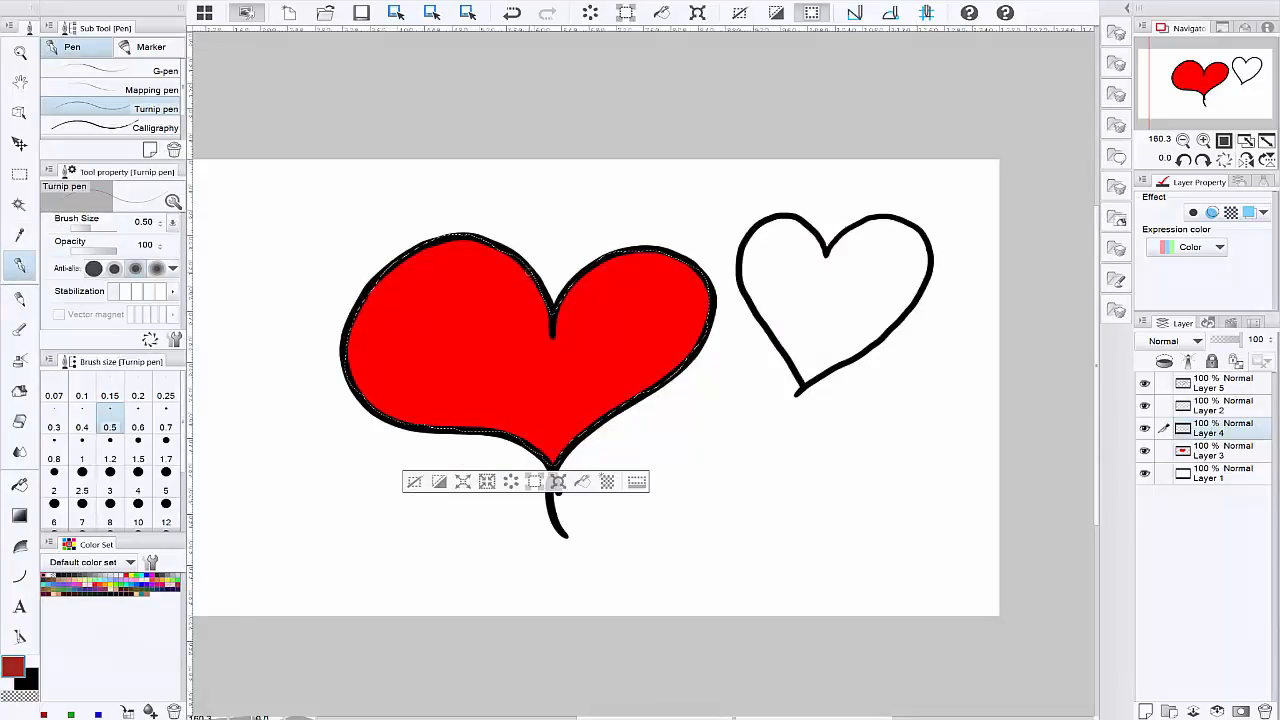
{"action": "left_click", "coordinate": [110, 490]}
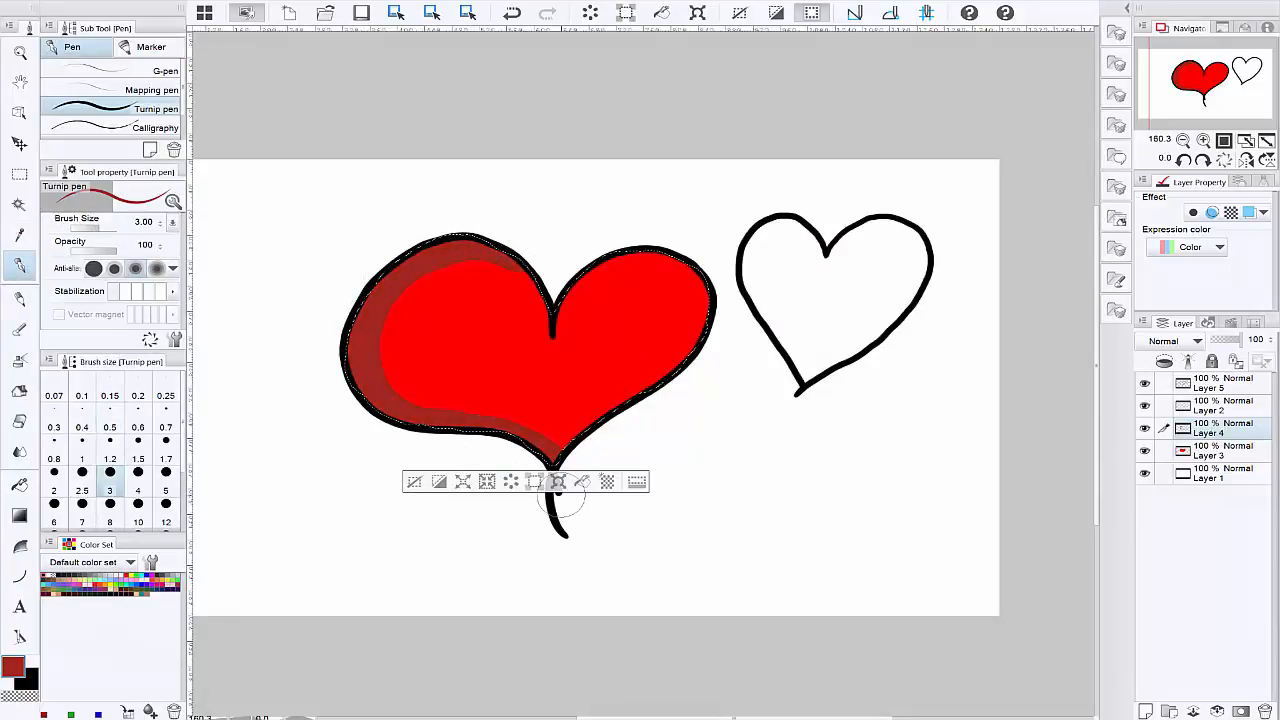
{"action": "left_click", "coordinate": [110, 459]}
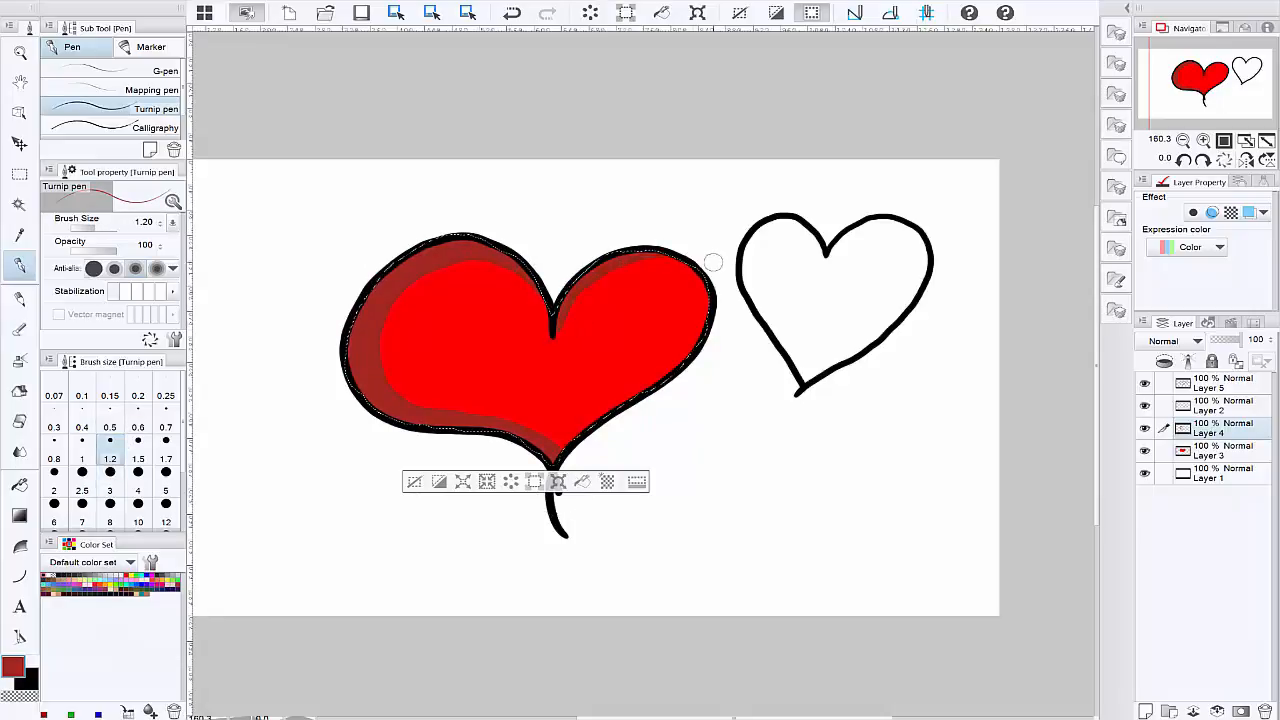
{"action": "mouse_move", "coordinate": [557, 335]}
{"action": "left_mouse_down"}
{"action": "mouse_move", "coordinate": [596, 278]}
{"action": "mouse_move", "coordinate": [692, 261]}
{"action": "left_mouse_up"}
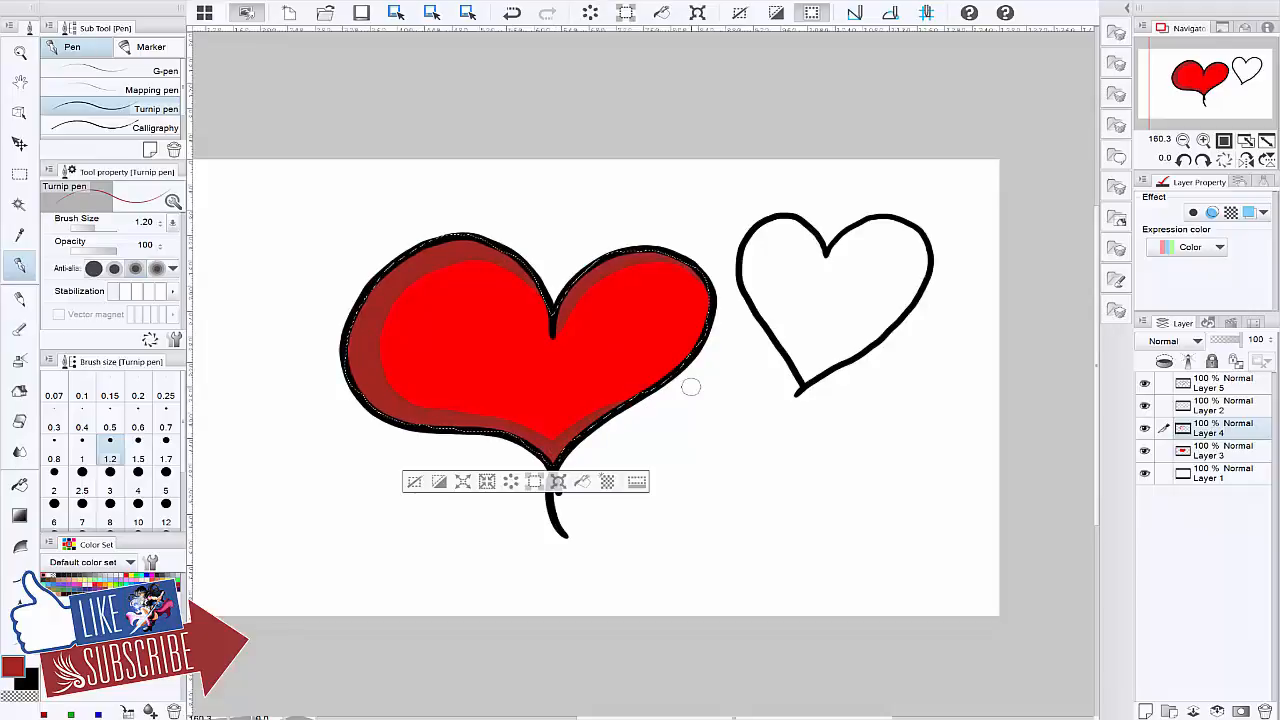
{"action": "left_click", "coordinate": [82, 420]}
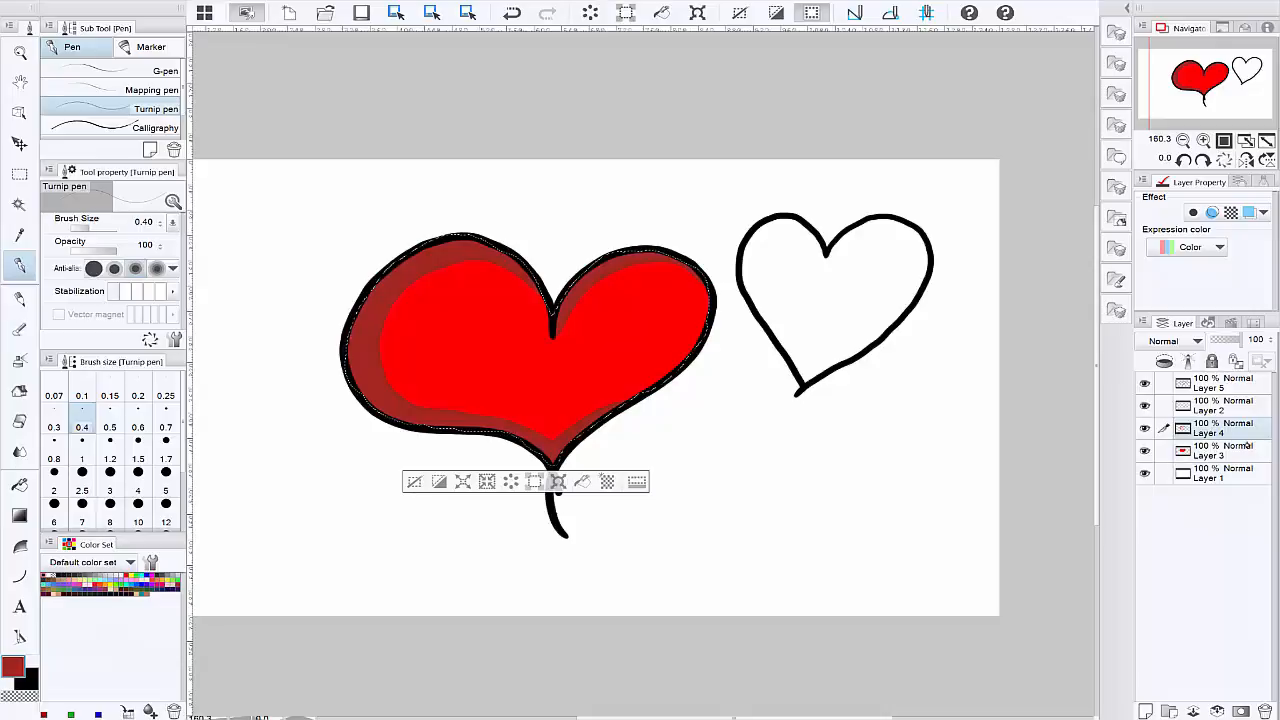
Step: Toggle Layer 4's visibility to check the shading, and set up the Hard eraser at brush size 1.20
{"action": "left_click", "coordinate": [1146, 428]}
{"action": "left_click", "coordinate": [1146, 428]}
{"action": "key", "text": "e"}
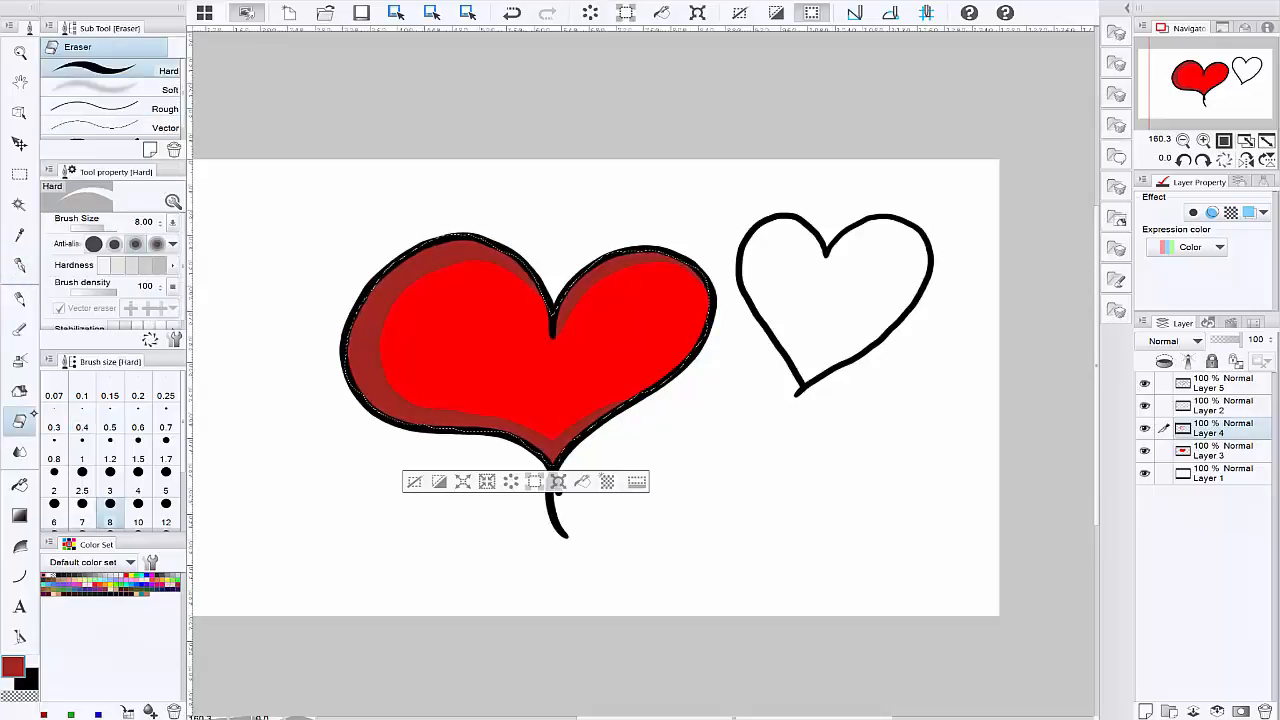
{"action": "left_click", "coordinate": [111, 456]}
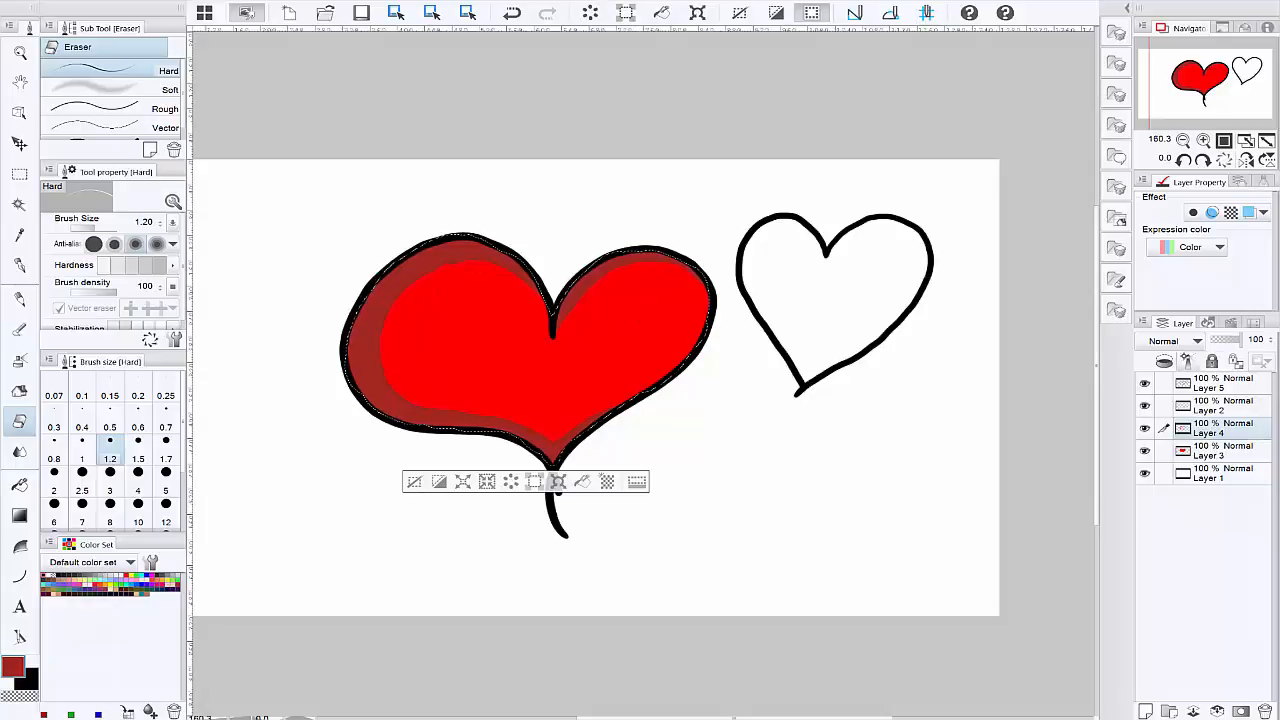
Step: Try the Multiply and Color burn blending modes on Layer 4's shading
{"action": "left_click", "coordinate": [1180, 341]}
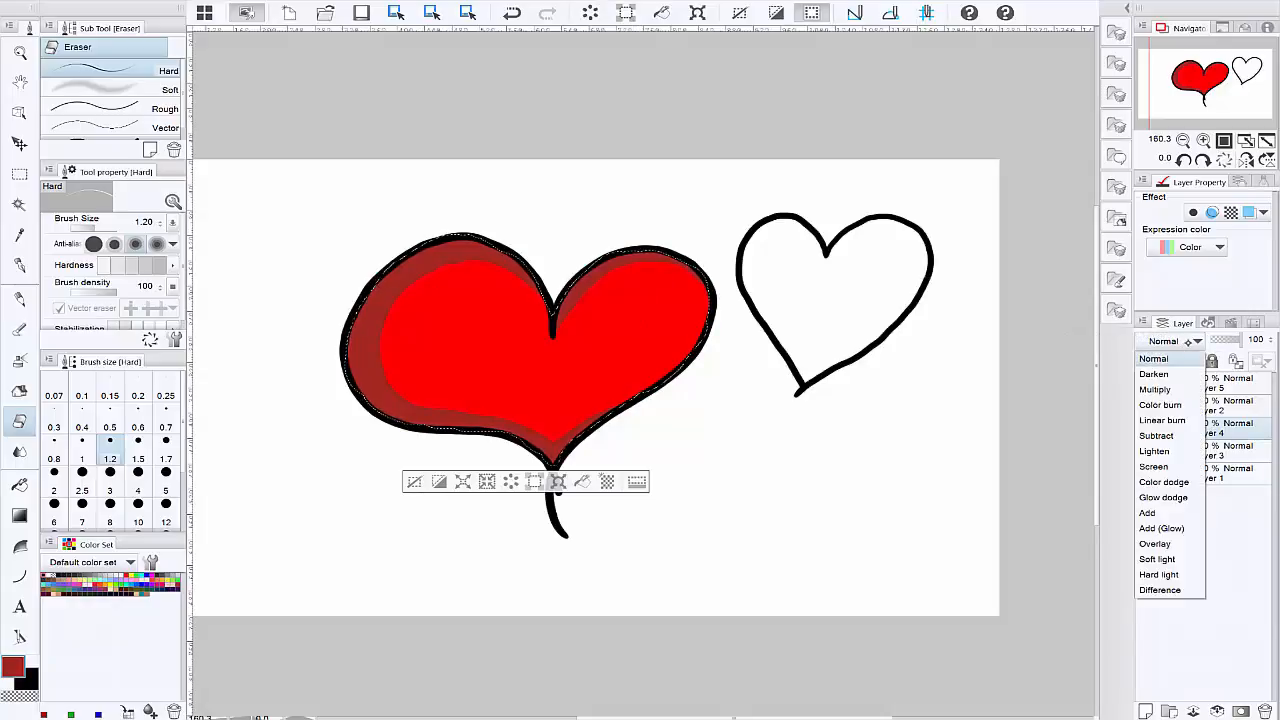
{"action": "left_click", "coordinate": [1173, 392]}
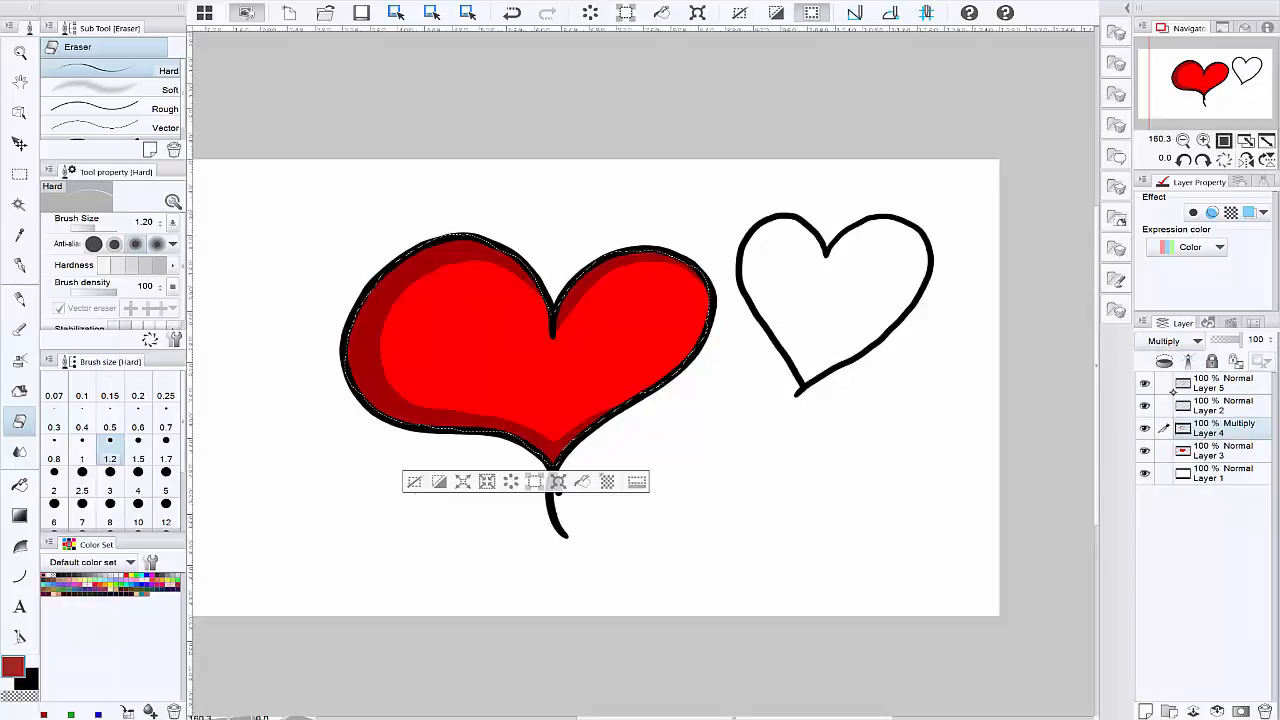
{"action": "left_click", "coordinate": [1177, 342]}
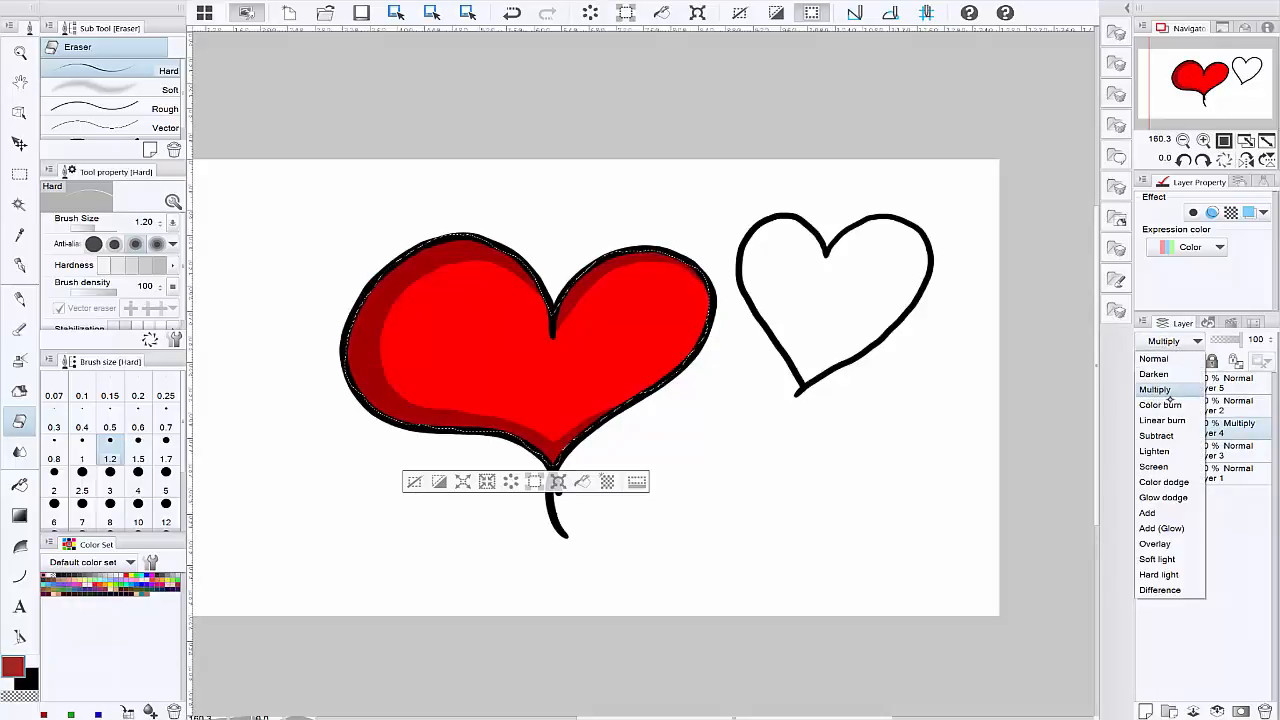
{"action": "left_click", "coordinate": [1162, 404]}
{"action": "left_click", "coordinate": [1176, 342]}
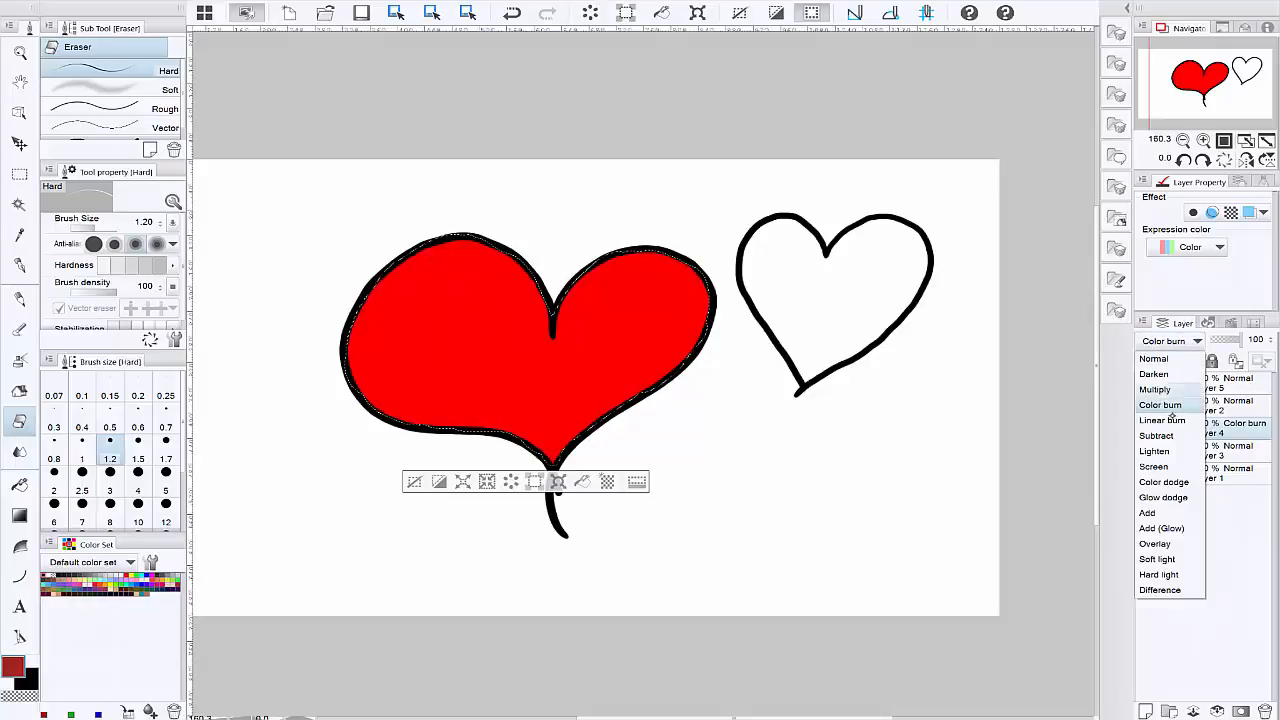
{"action": "left_click", "coordinate": [1176, 400]}
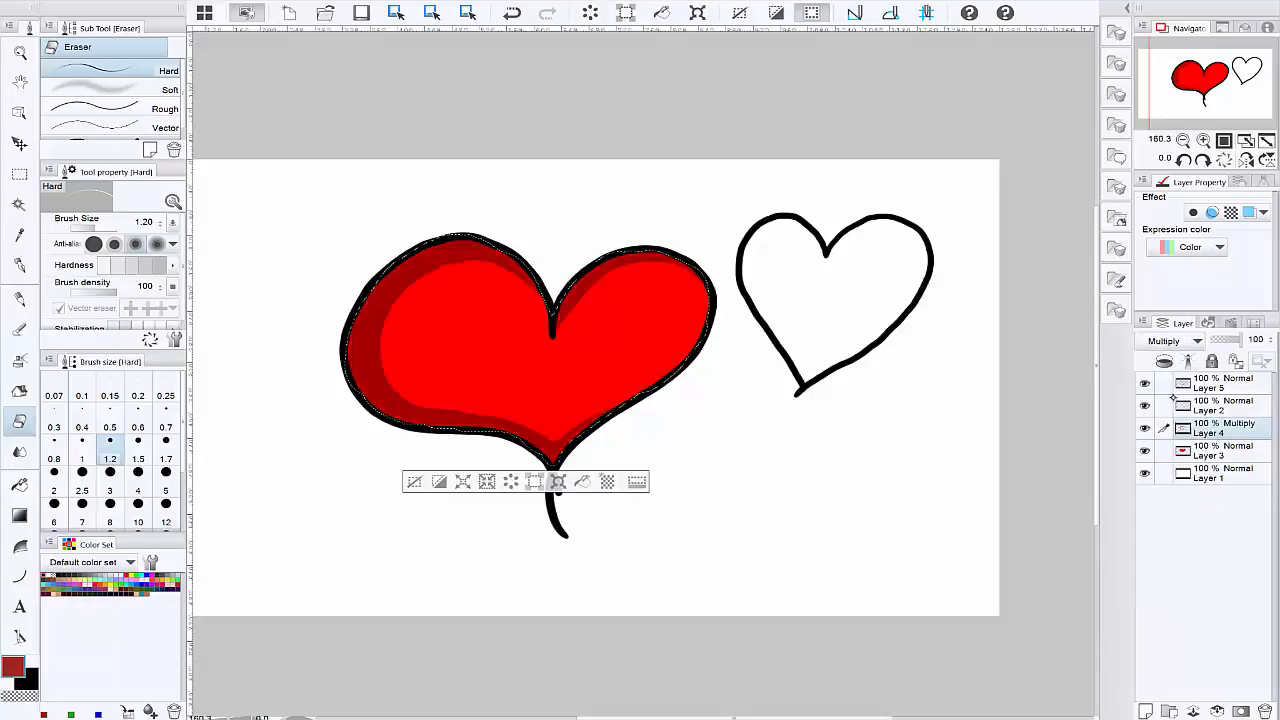
{"action": "left_click", "coordinate": [1176, 341]}
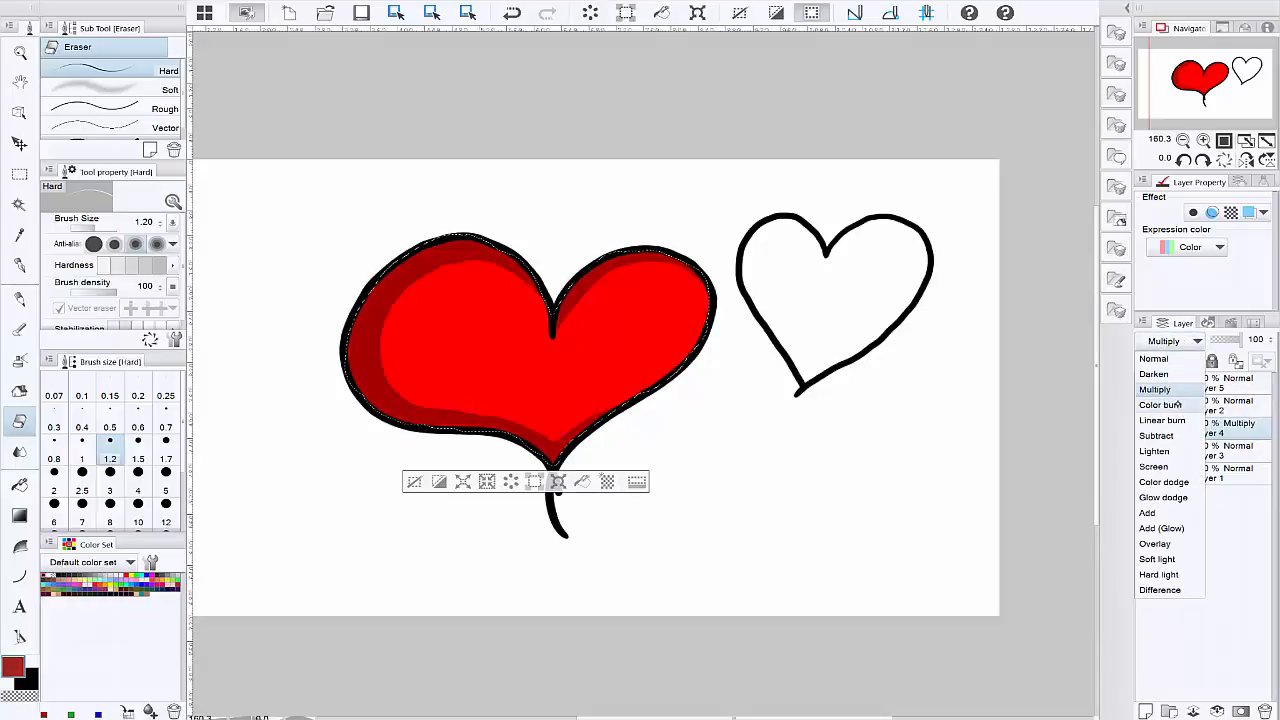
{"action": "left_click", "coordinate": [1162, 404]}
Step: Try Add (Glow), Overlay, Hard light, Darken and Multiply on Layer 4, and return its blending mode to Normal
{"action": "left_click", "coordinate": [1188, 341]}
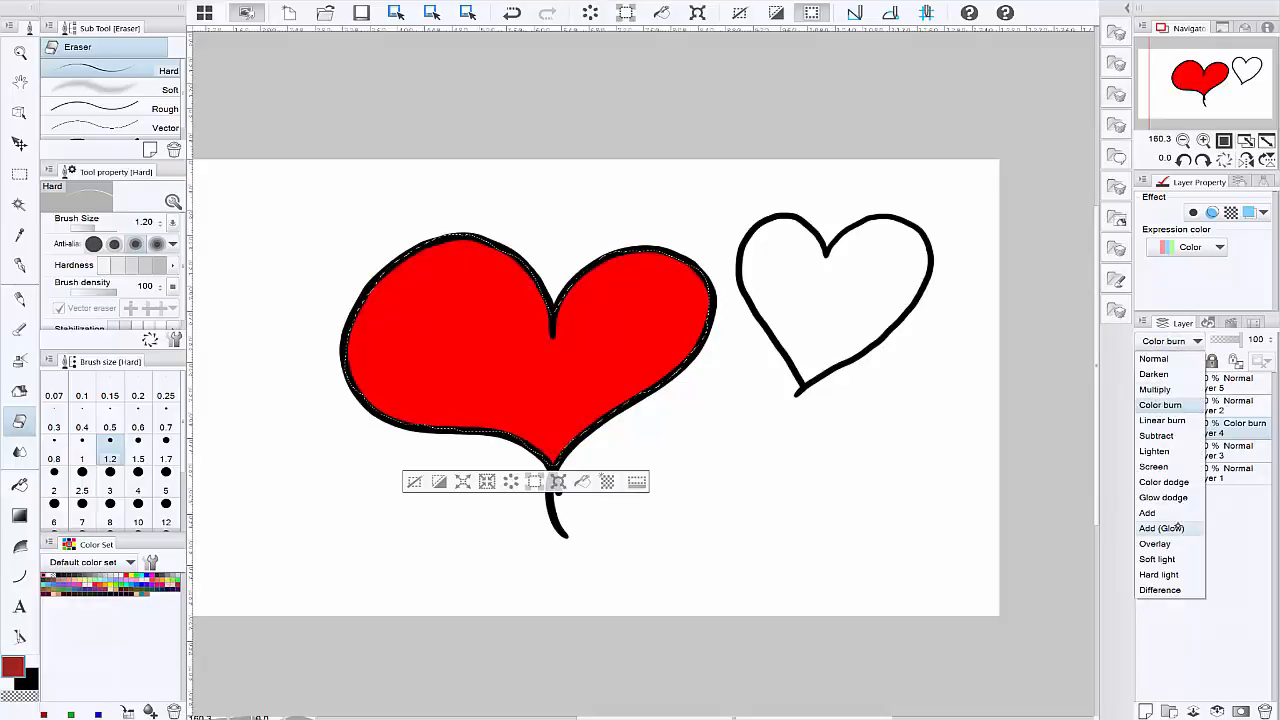
{"action": "left_click", "coordinate": [1176, 527]}
{"action": "left_click", "coordinate": [1170, 342]}
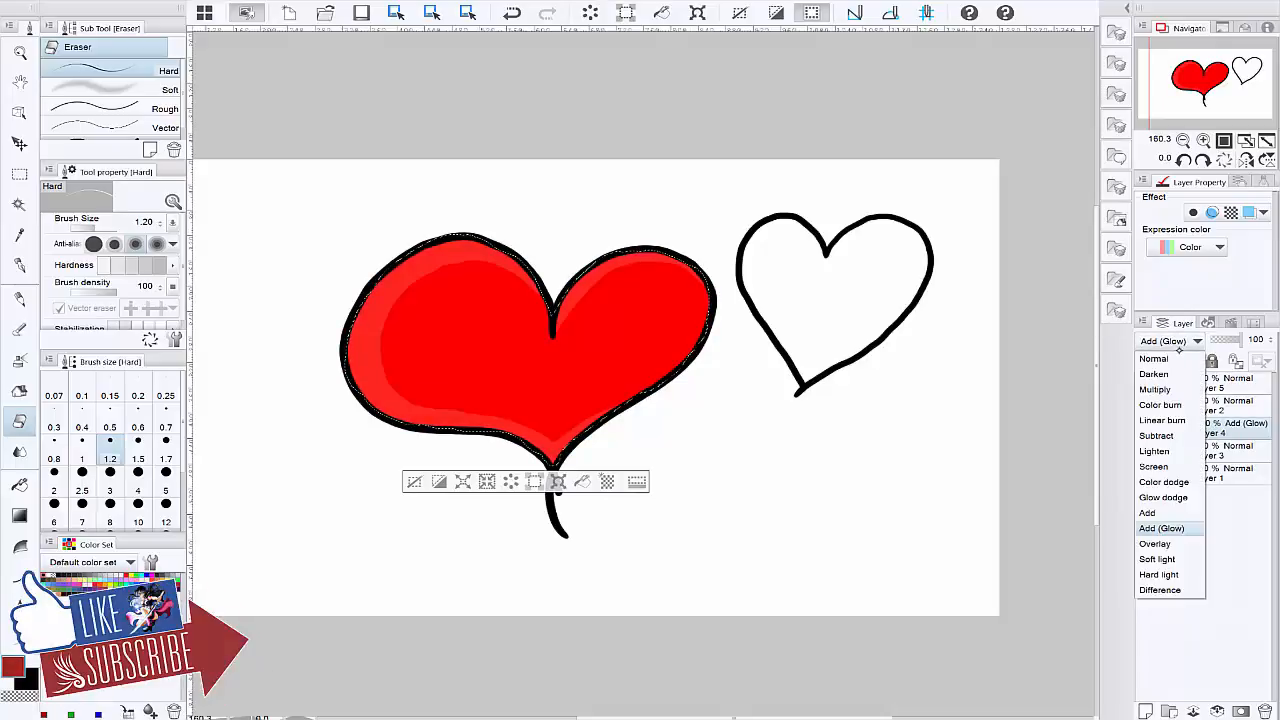
{"action": "left_click", "coordinate": [1176, 545]}
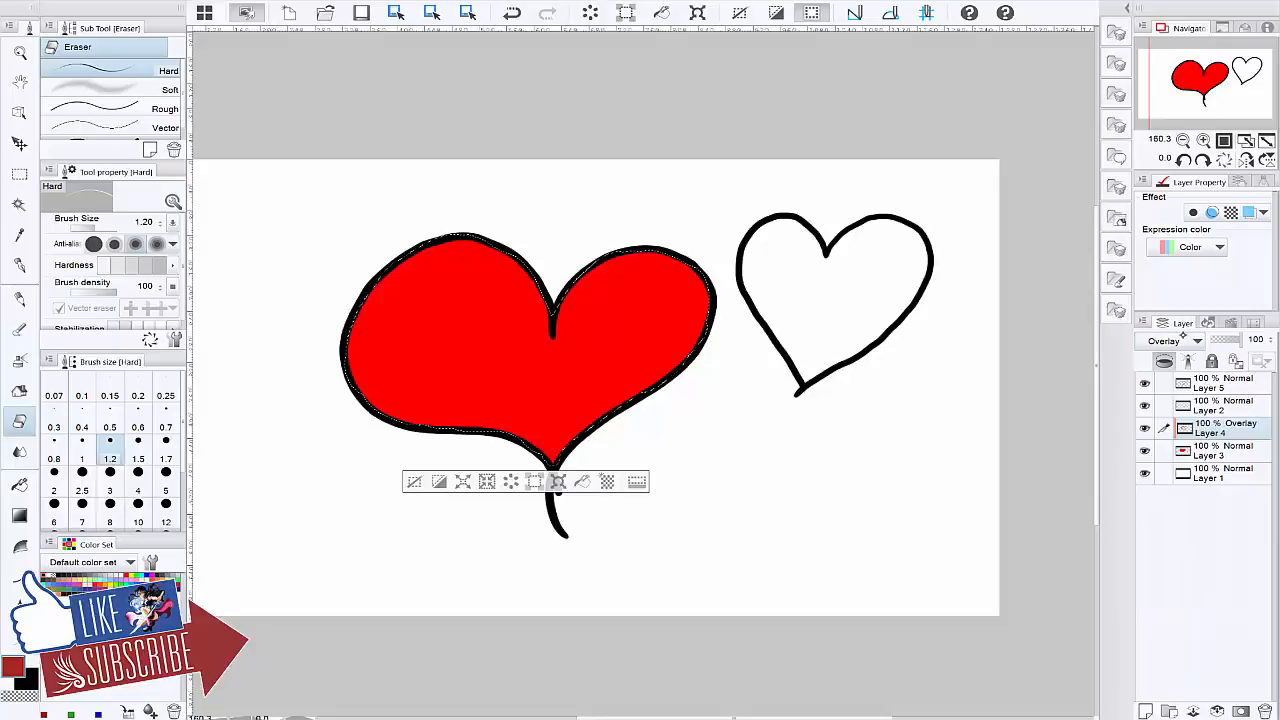
{"action": "left_click", "coordinate": [1183, 340]}
{"action": "left_click", "coordinate": [1178, 573]}
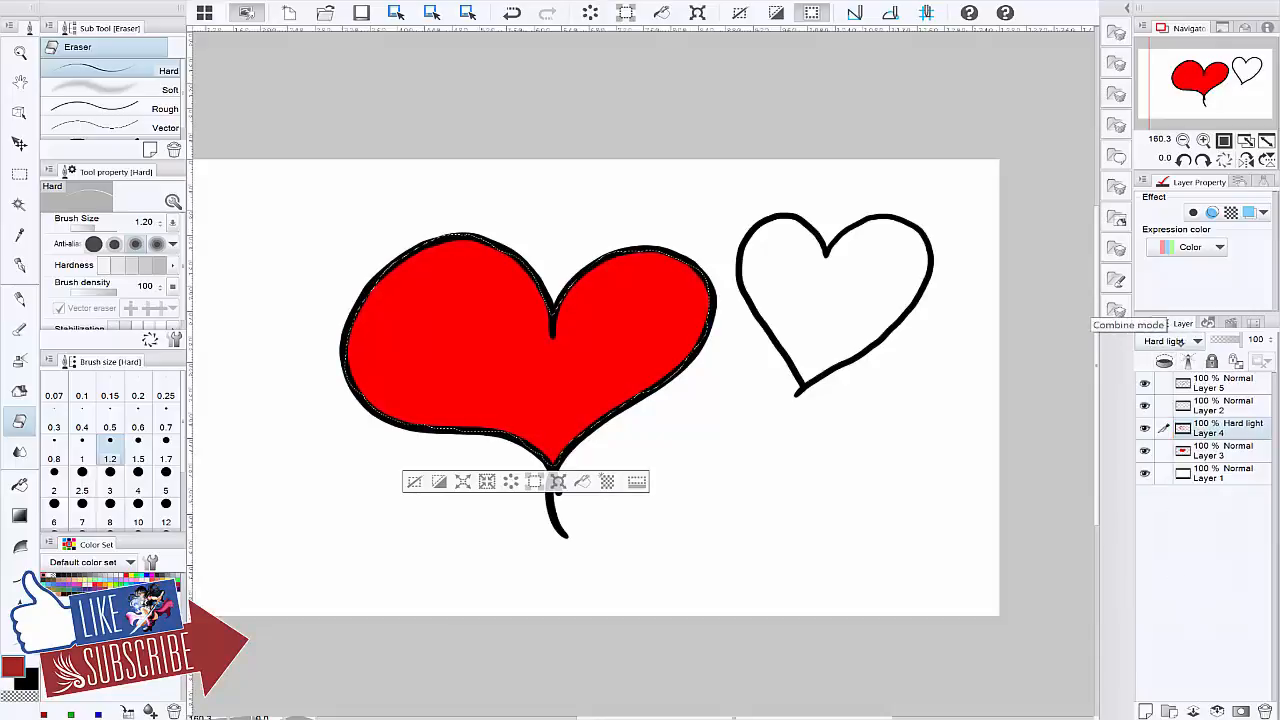
{"action": "left_click", "coordinate": [1180, 341]}
{"action": "left_click", "coordinate": [1160, 374]}
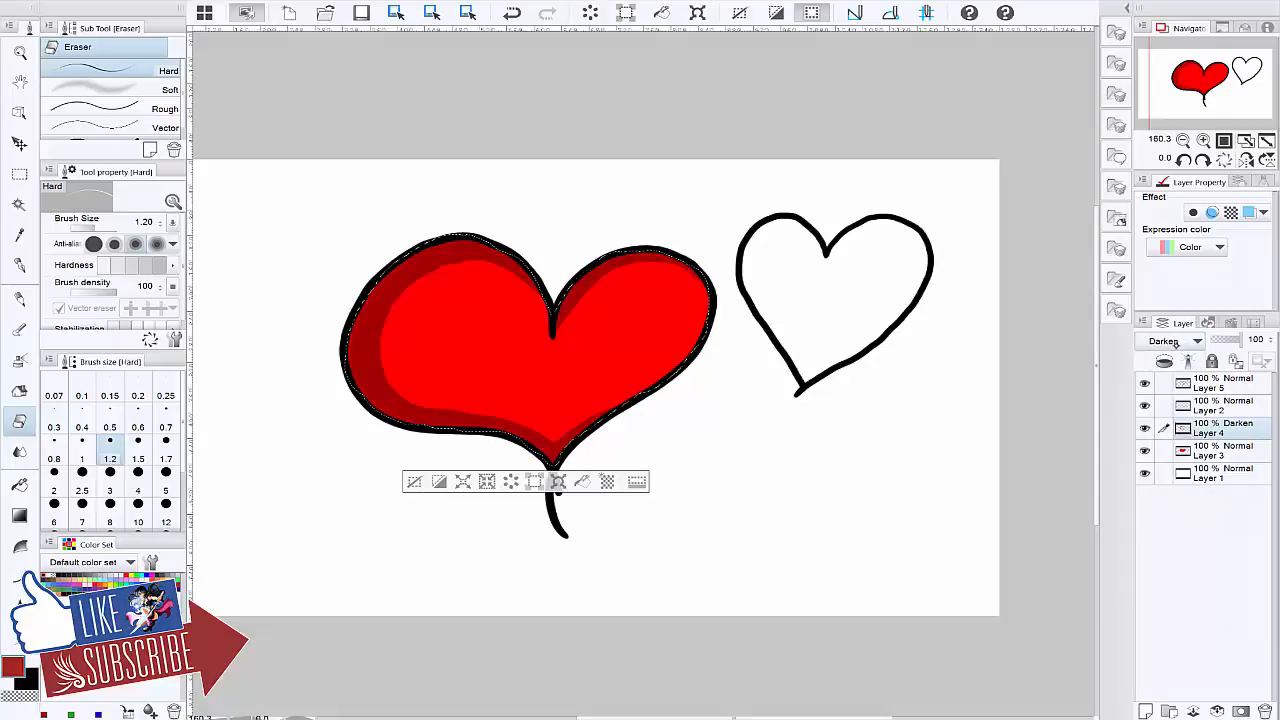
{"action": "left_click", "coordinate": [1180, 341]}
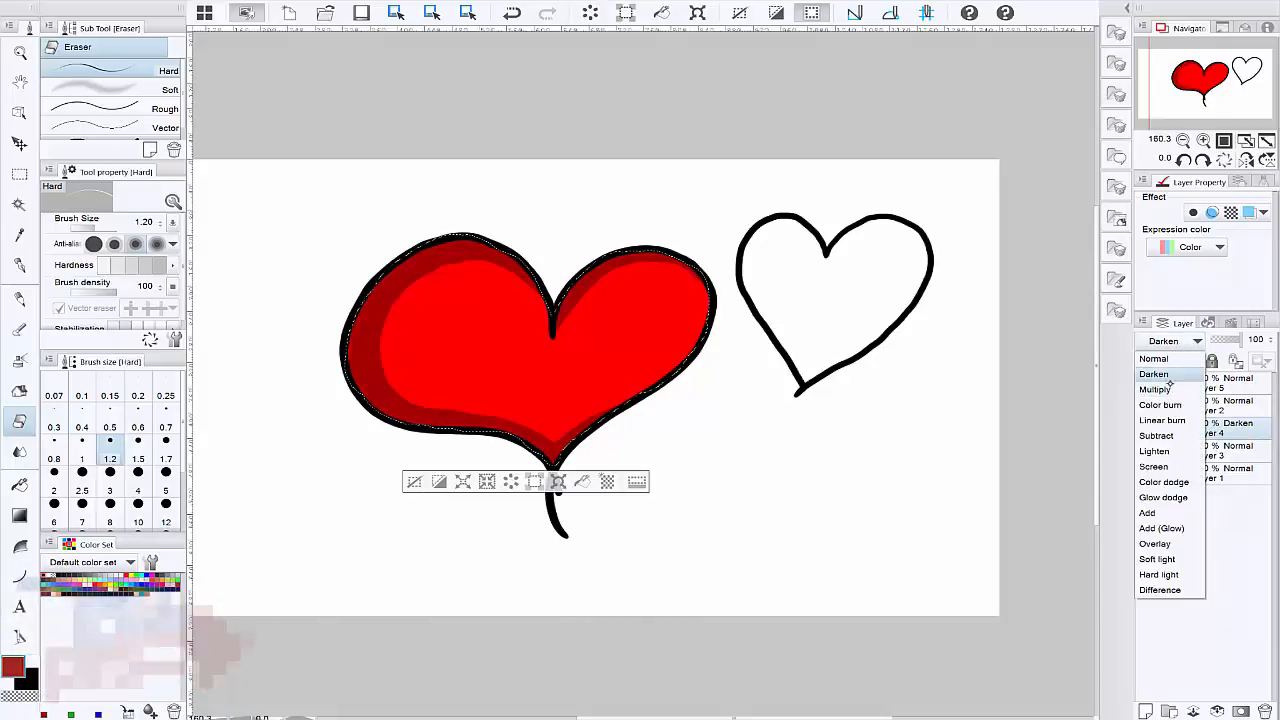
{"action": "left_click", "coordinate": [1155, 389]}
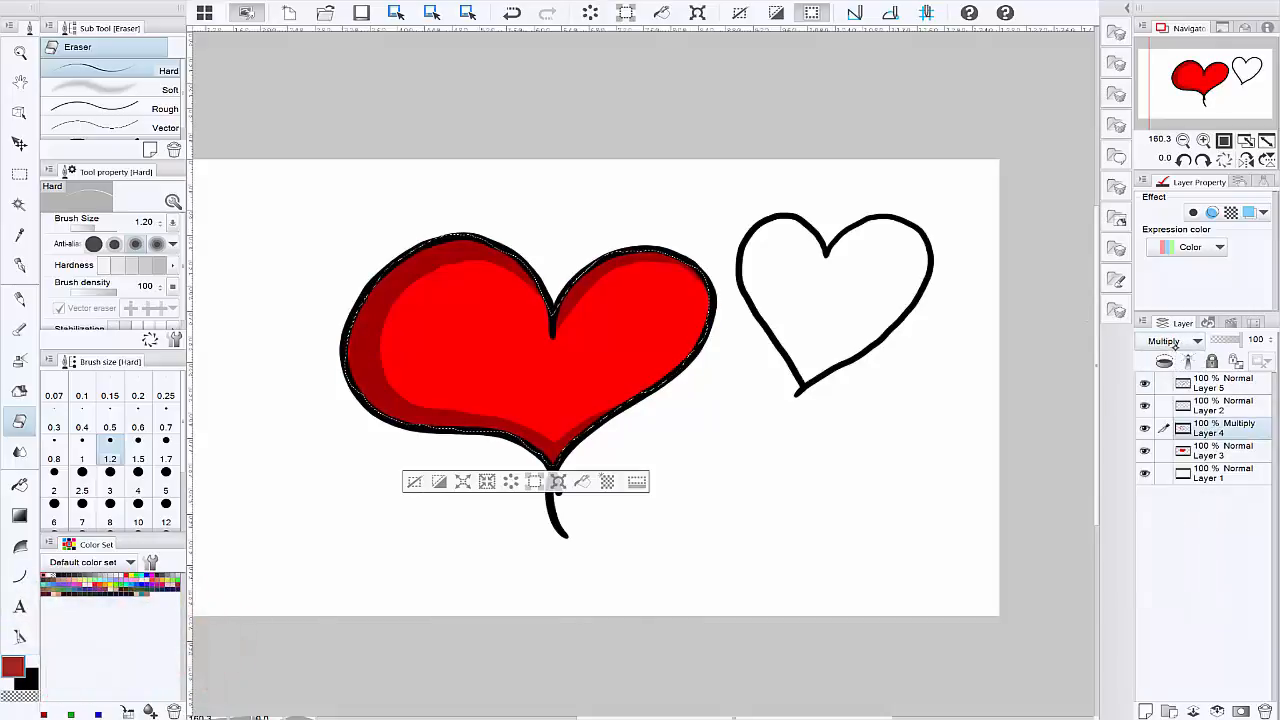
{"action": "left_click", "coordinate": [1180, 342]}
{"action": "left_click", "coordinate": [1170, 359]}
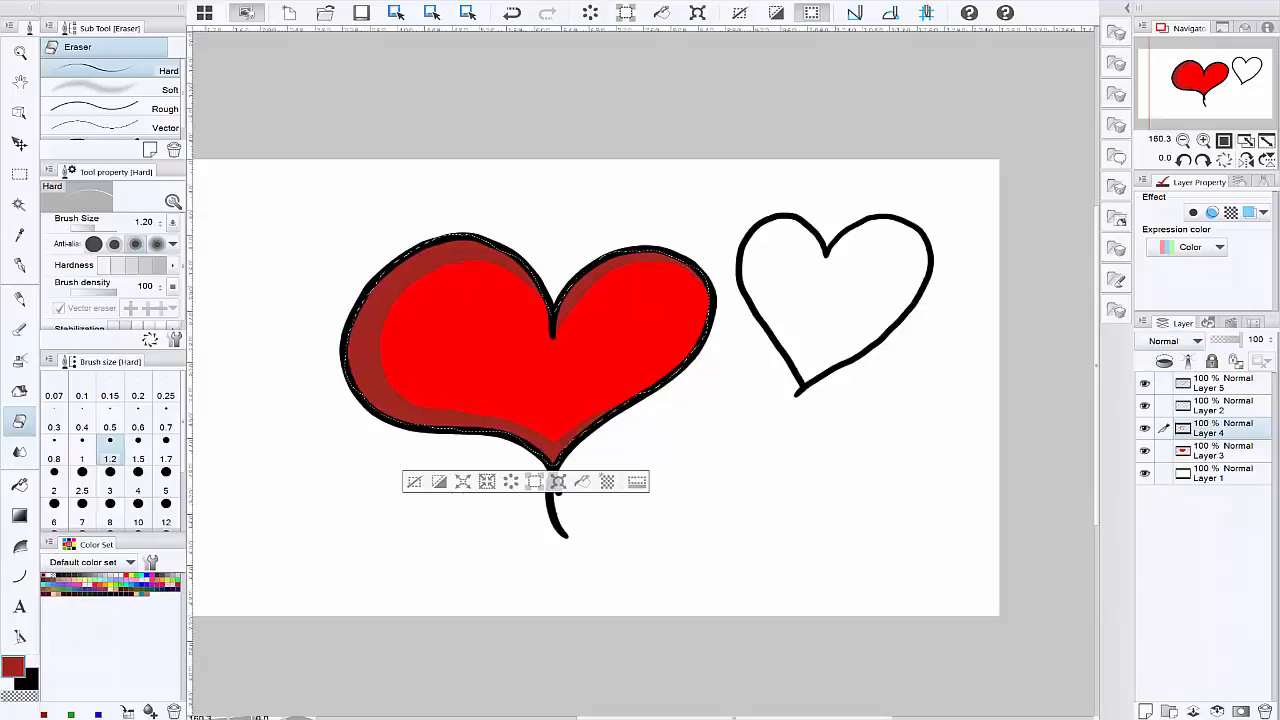
Step: On a new layer above Layer 4, draw a curved highlight inside the heart's right lobe with the Turnip pen in light pink RGB 255, 170, 170
{"action": "left_click", "coordinate": [1145, 711]}
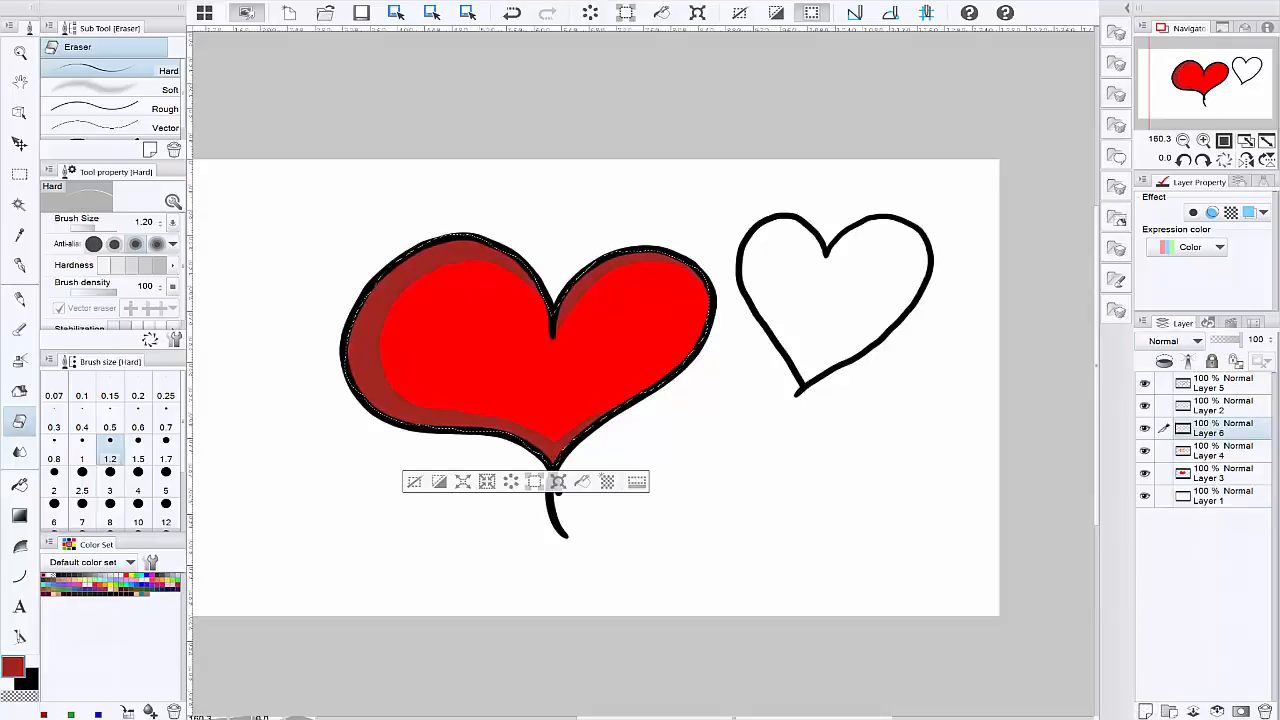
{"action": "left_click", "coordinate": [53, 572]}
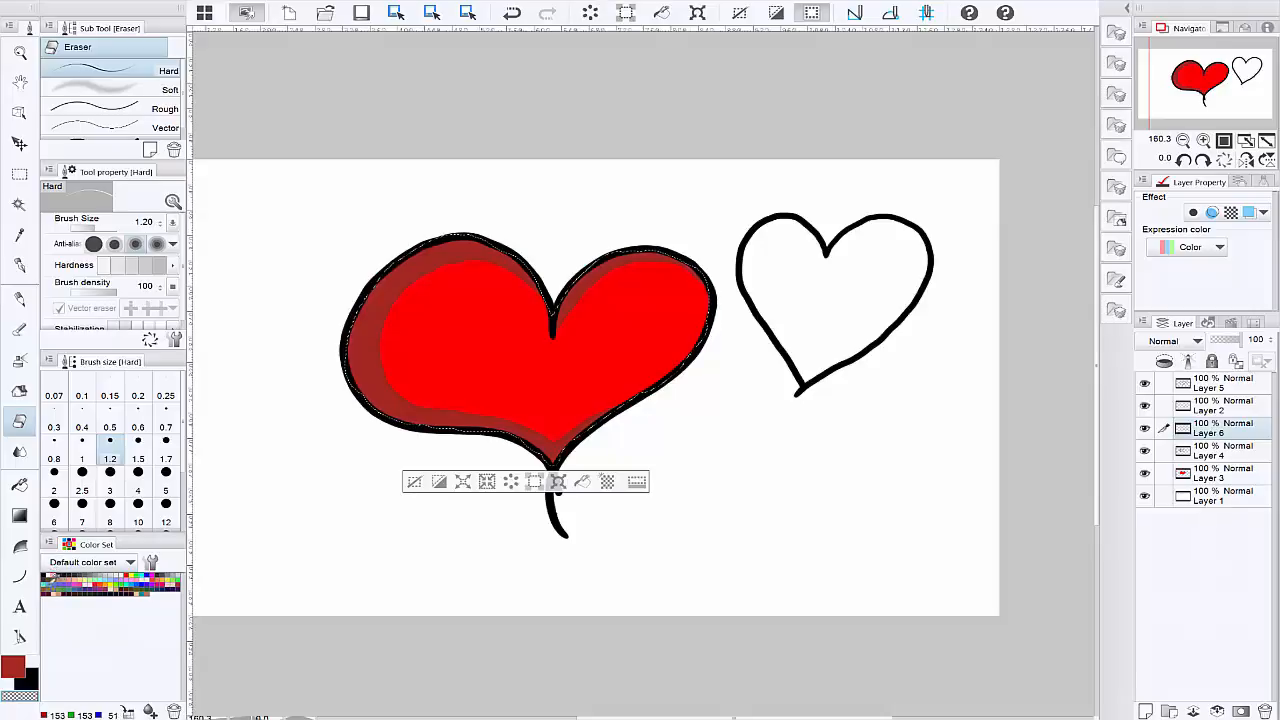
{"action": "left_click", "coordinate": [20, 236]}
{"action": "left_click", "coordinate": [601, 336]}
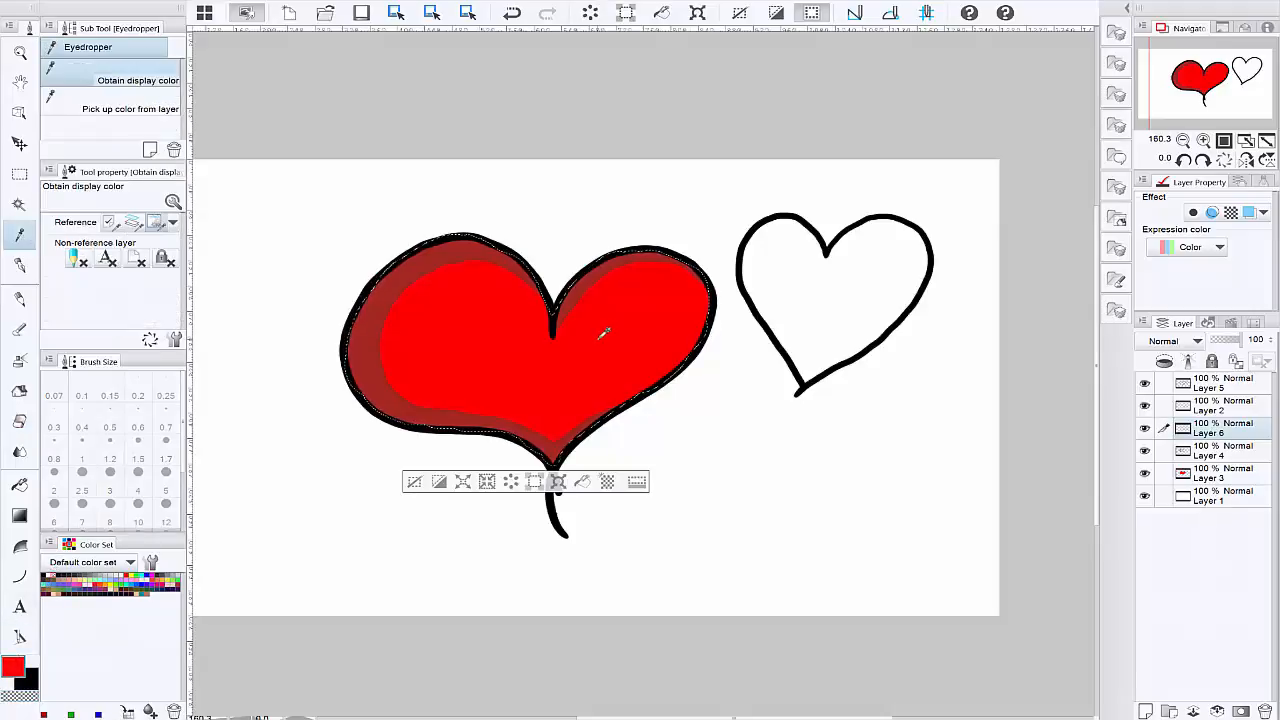
{"action": "double_click", "coordinate": [17, 661]}
{"action": "left_click", "coordinate": [814, 267]}
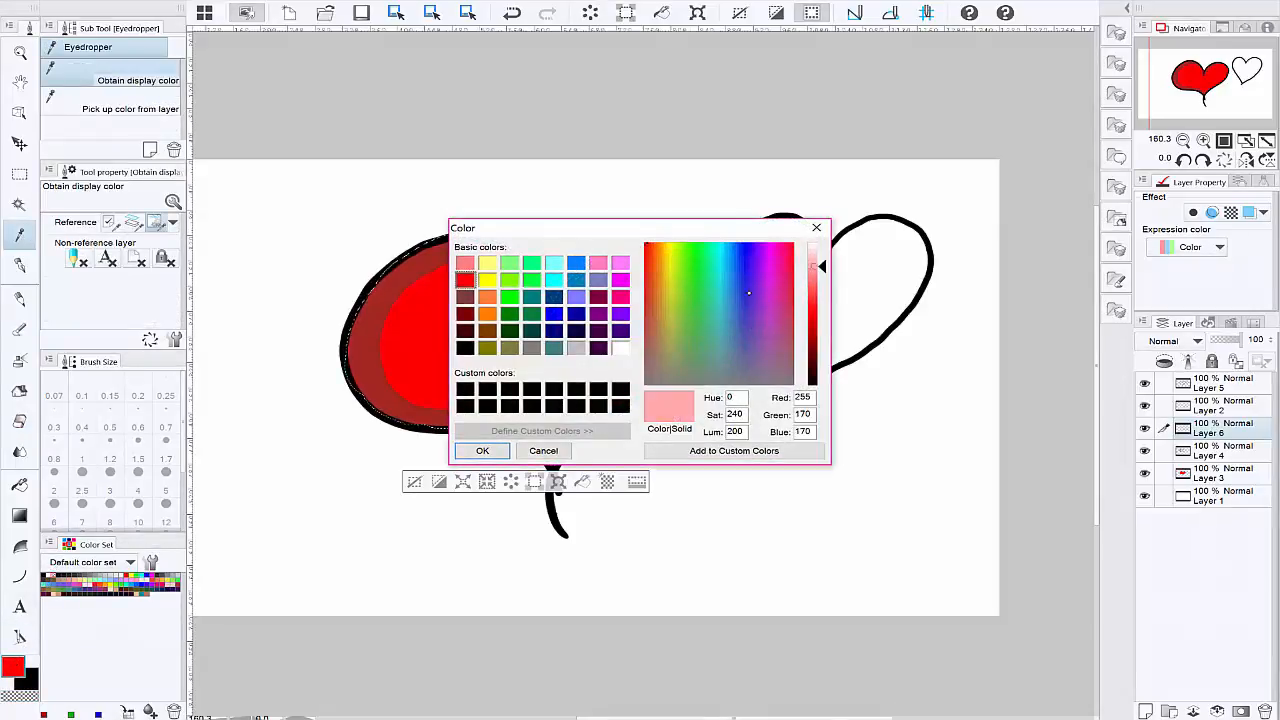
{"action": "left_click", "coordinate": [482, 450]}
{"action": "left_click", "coordinate": [19, 265]}
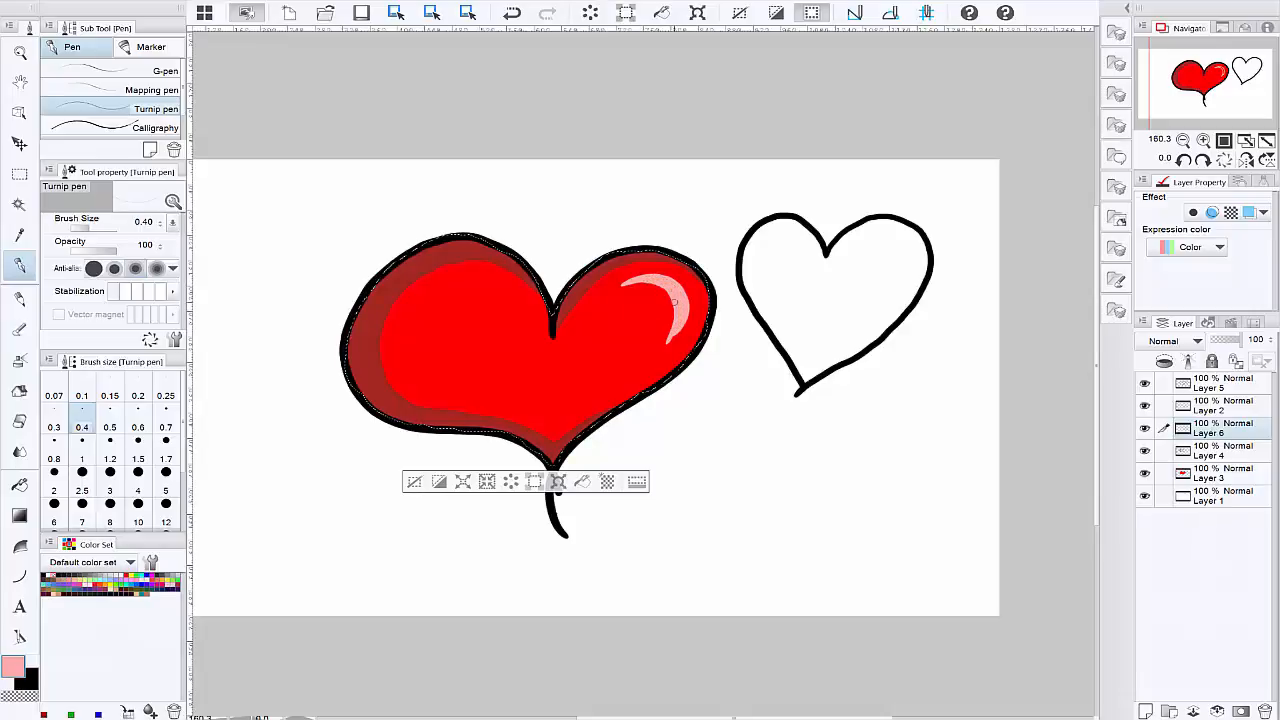
Step: Try Glow dodge on the highlight's Layer 6, and set the layer's blending mode to Add (Glow)
{"action": "left_click", "coordinate": [1191, 337]}
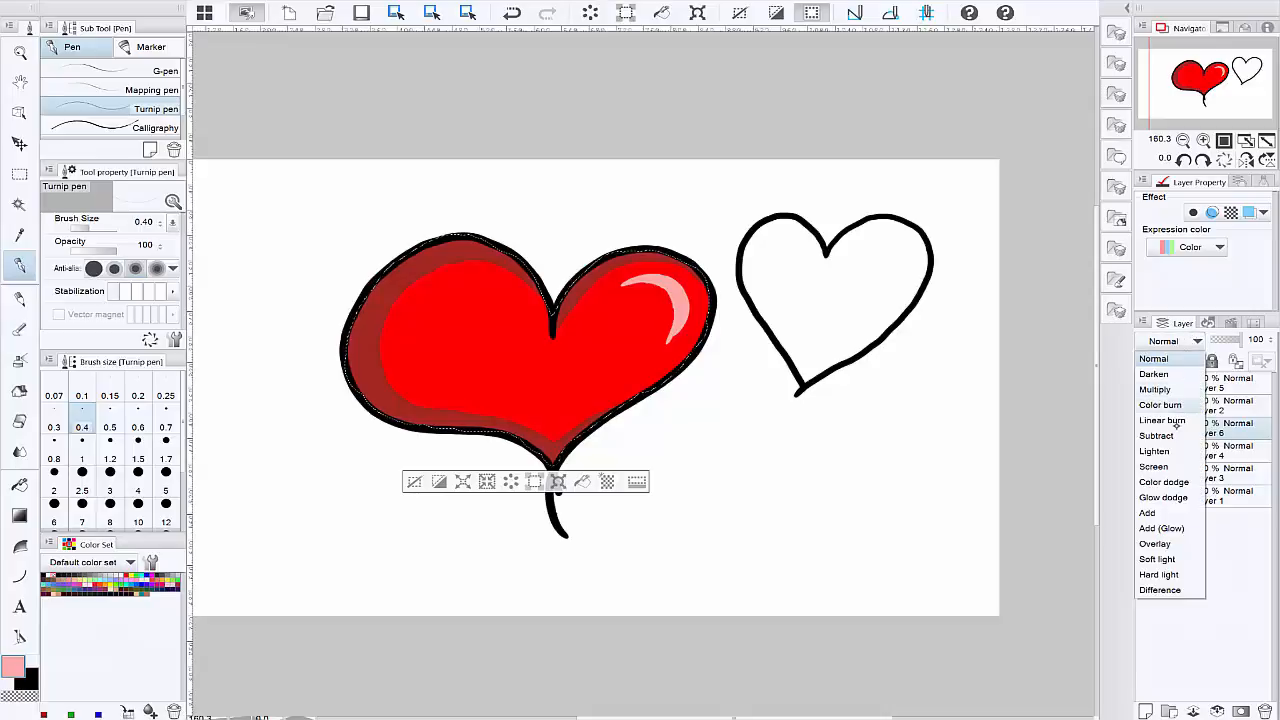
{"action": "left_click", "coordinate": [1163, 497]}
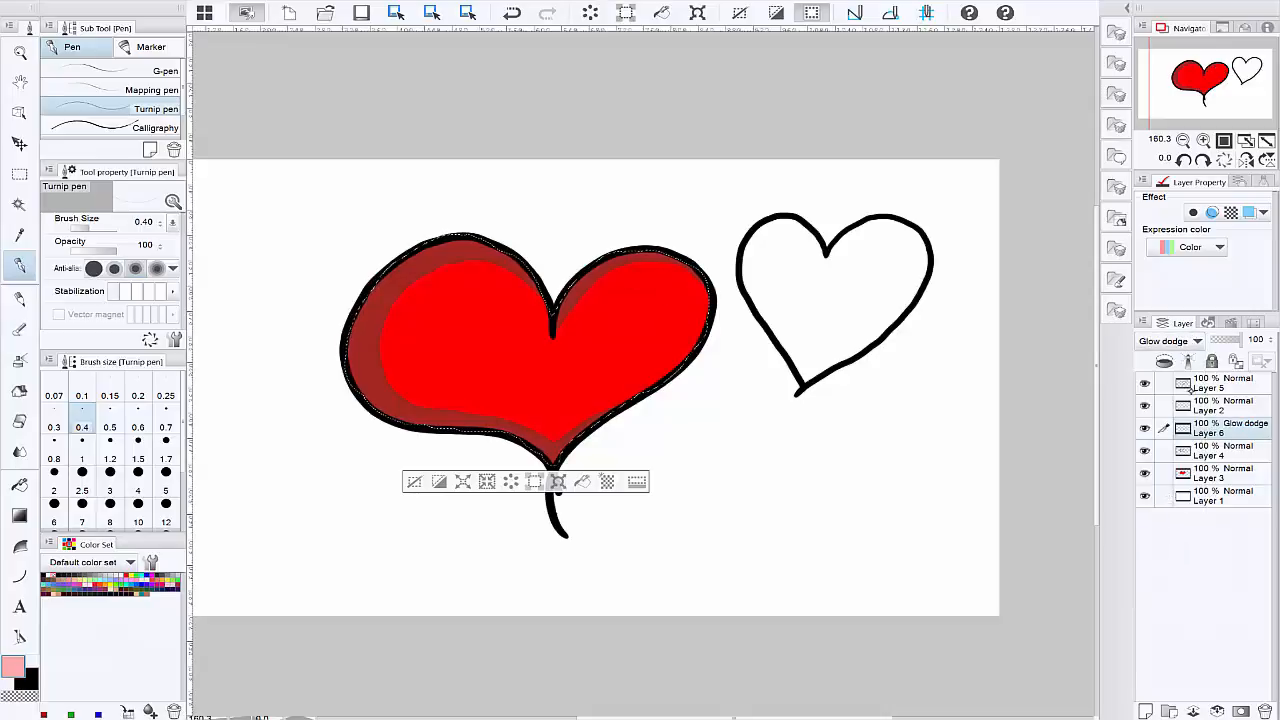
{"action": "left_click", "coordinate": [1185, 340]}
{"action": "left_click", "coordinate": [1172, 507]}
{"action": "left_click", "coordinate": [1185, 340]}
{"action": "left_click", "coordinate": [1177, 529]}
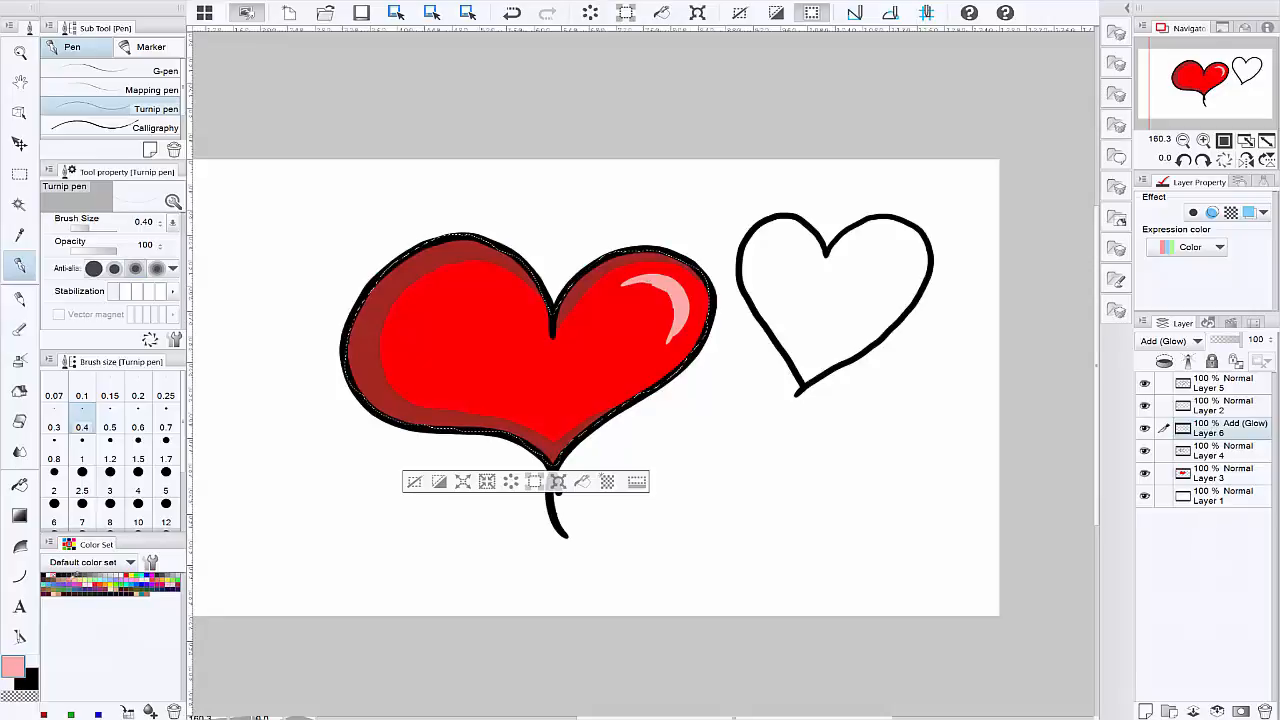
Step: Spray a soft white glow around the highlight on Layer 6 with the Soft airbrush at size 3.00, and deselect the heart
{"action": "left_click", "coordinate": [52, 573]}
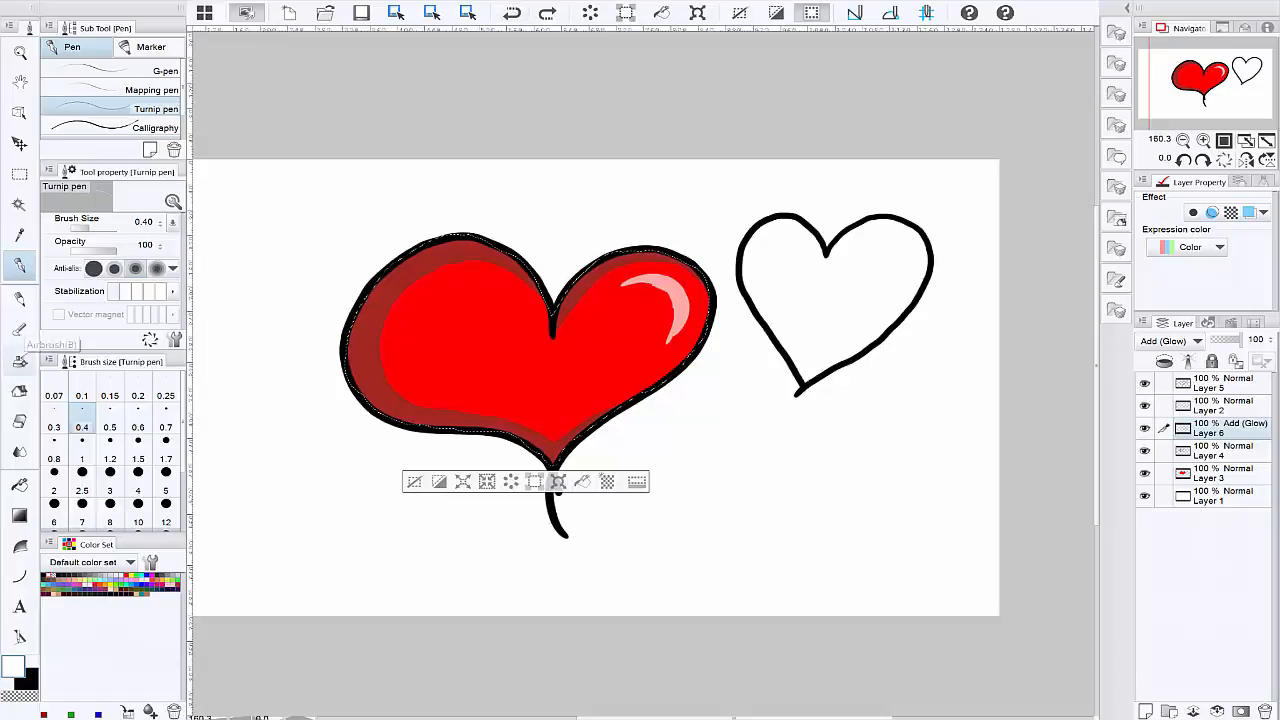
{"action": "left_click", "coordinate": [20, 360]}
{"action": "left_click", "coordinate": [110, 490]}
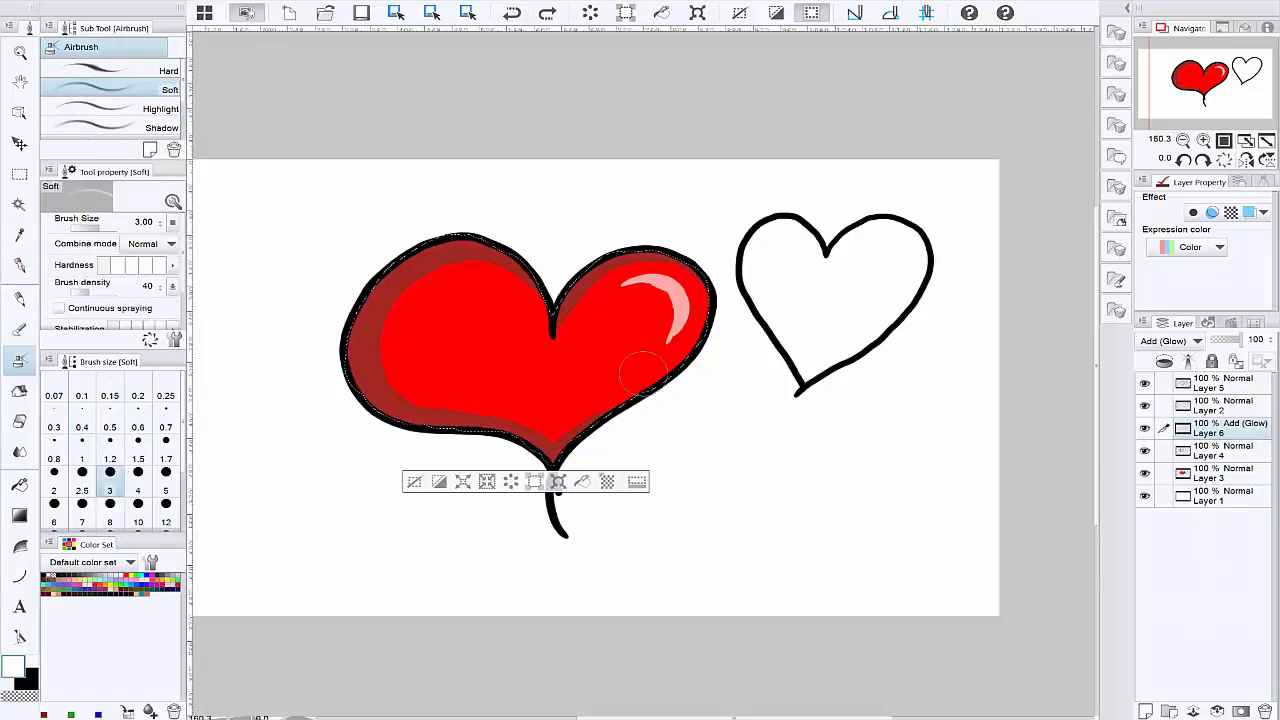
{"action": "mouse_move", "coordinate": [628, 287]}
{"action": "left_mouse_down"}
{"action": "mouse_move", "coordinate": [684, 292]}
{"action": "mouse_move", "coordinate": [655, 337]}
{"action": "left_mouse_up"}
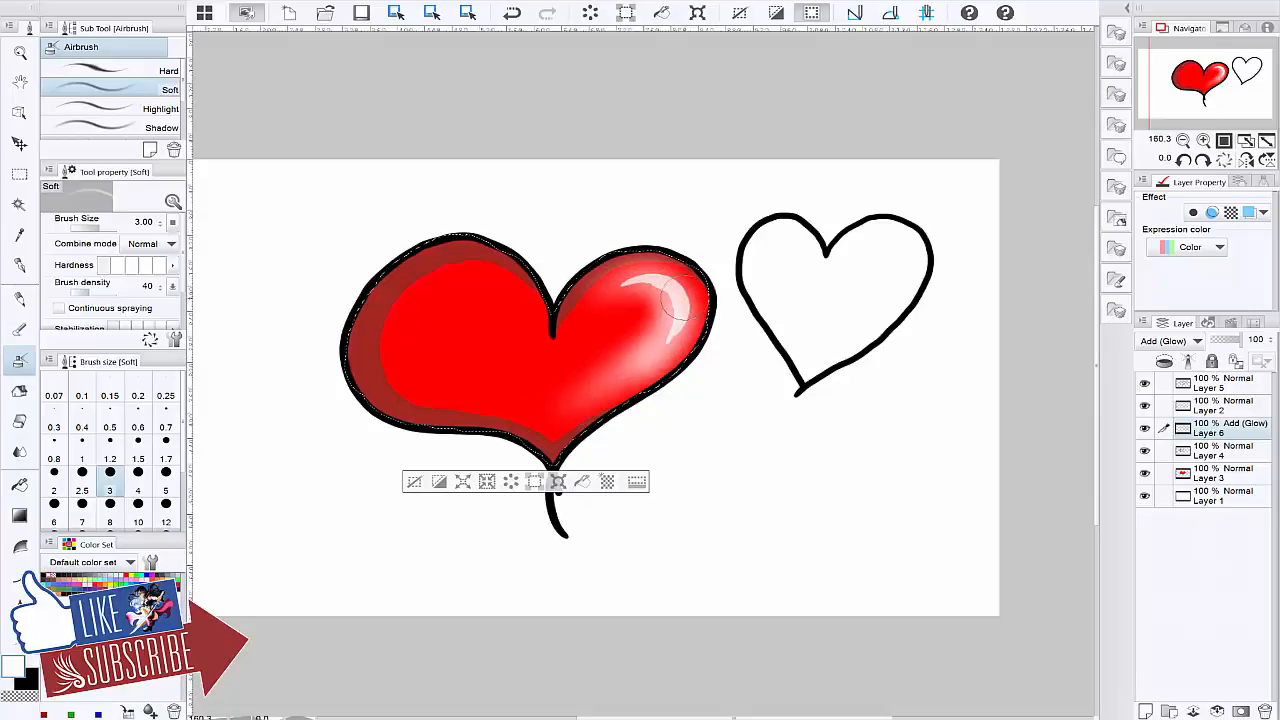
{"action": "left_click_drag", "start_coordinate": [676, 296], "coordinate": [660, 288]}
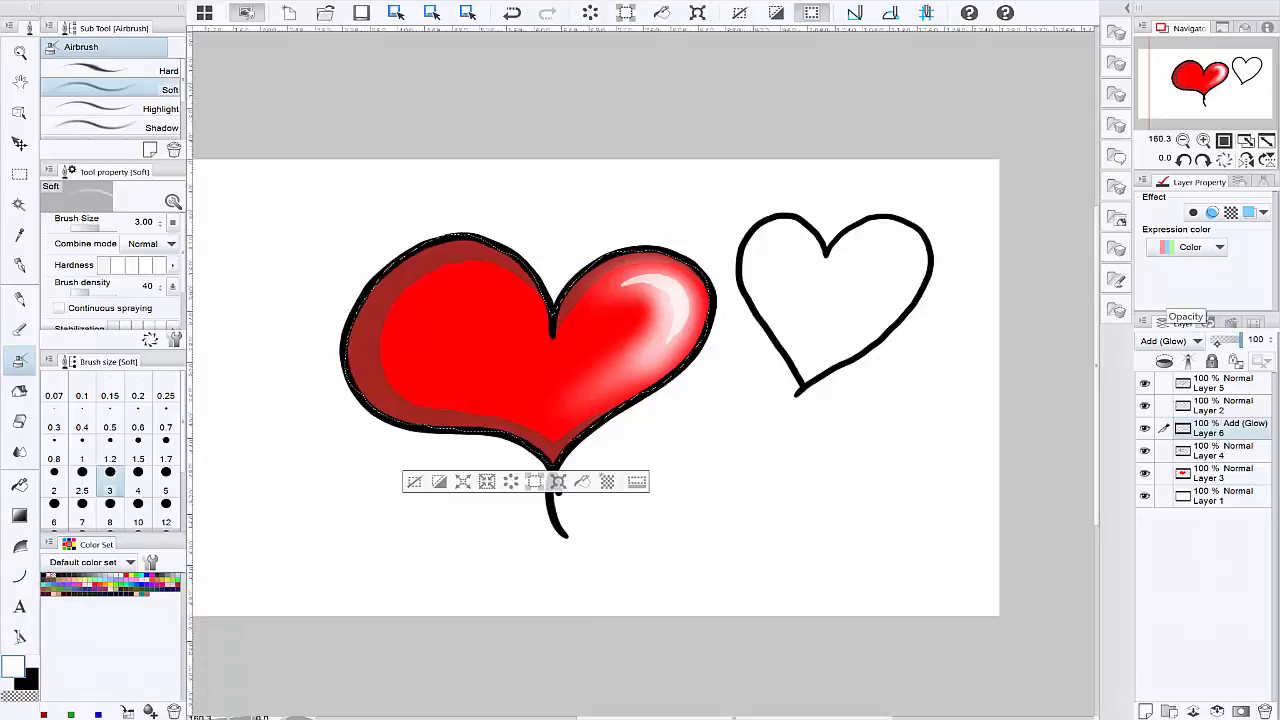
{"action": "left_click", "coordinate": [414, 481]}
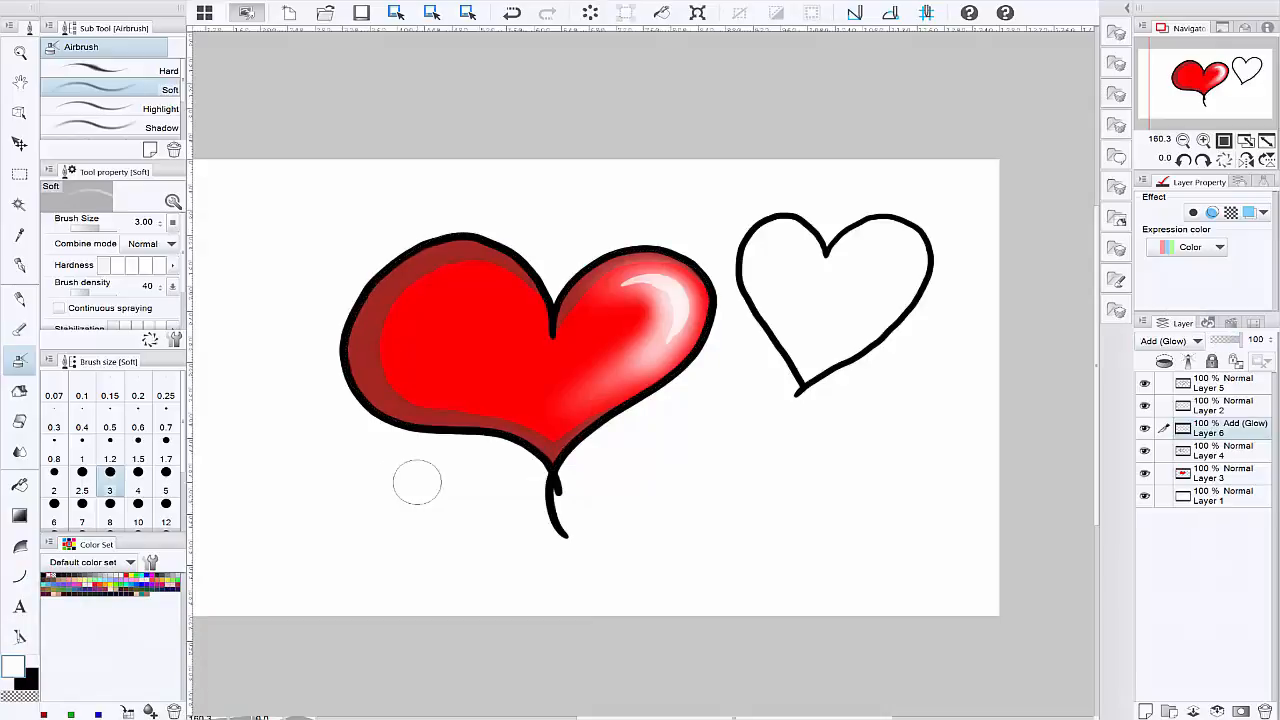
Step: Toggle the visibility of Layers 4, 6 and 5 to check what each one contributes
{"action": "left_click", "coordinate": [1145, 451]}
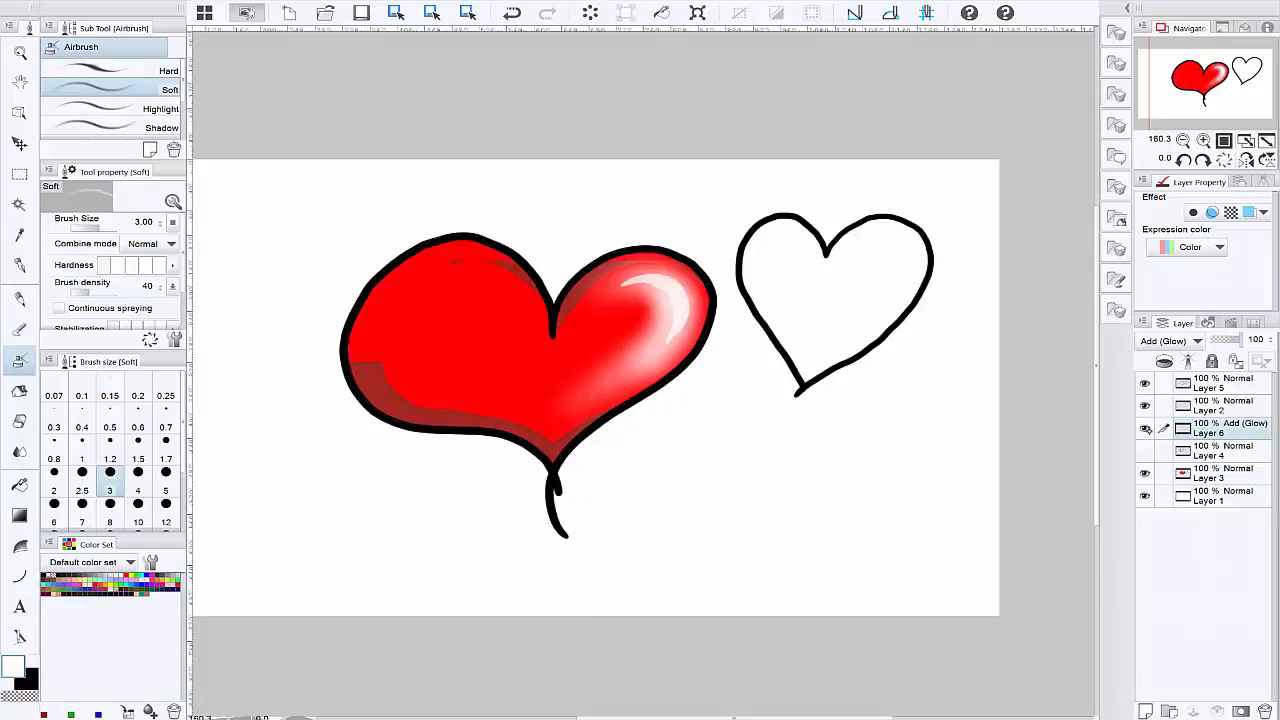
{"action": "left_click", "coordinate": [1145, 428]}
{"action": "left_click", "coordinate": [1145, 451]}
{"action": "left_click", "coordinate": [1145, 428]}
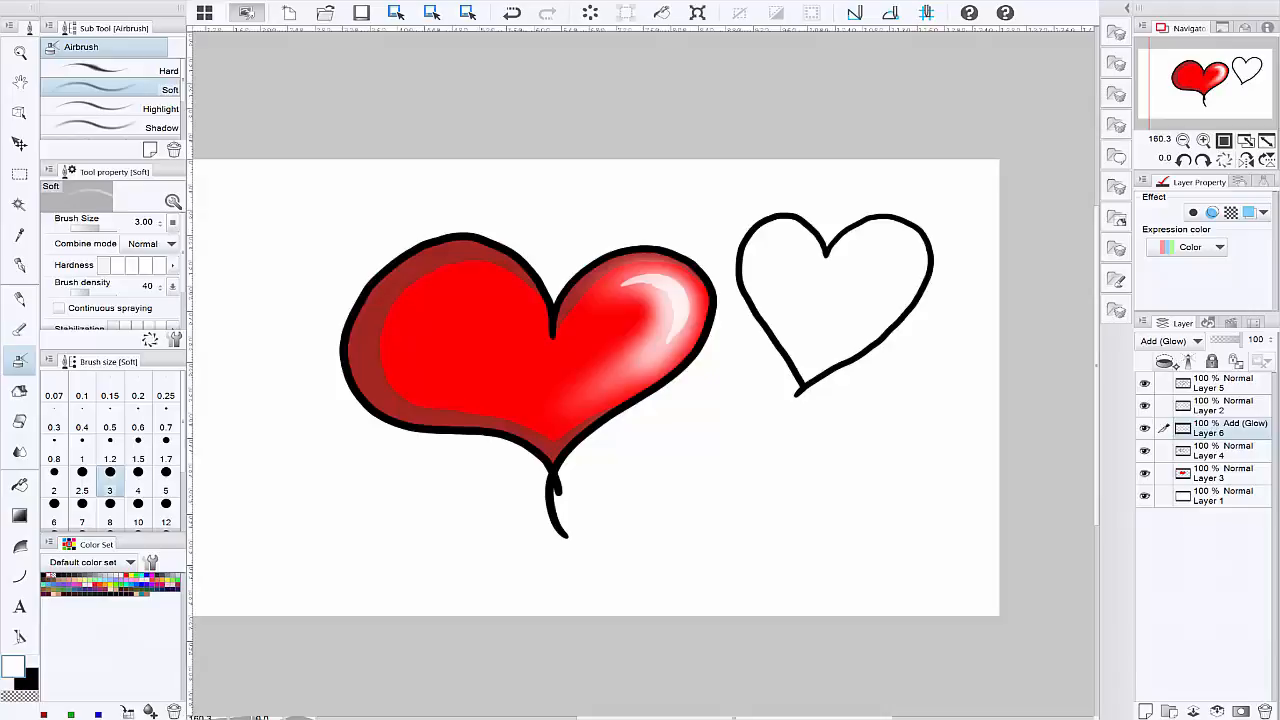
{"action": "left_click", "coordinate": [1145, 383]}
{"action": "left_click", "coordinate": [1145, 383]}
Step: Merge the layers downward one by one from Layer 5 into Layer 3, keeping Layer 1 separate
{"action": "left_click", "coordinate": [1226, 380]}
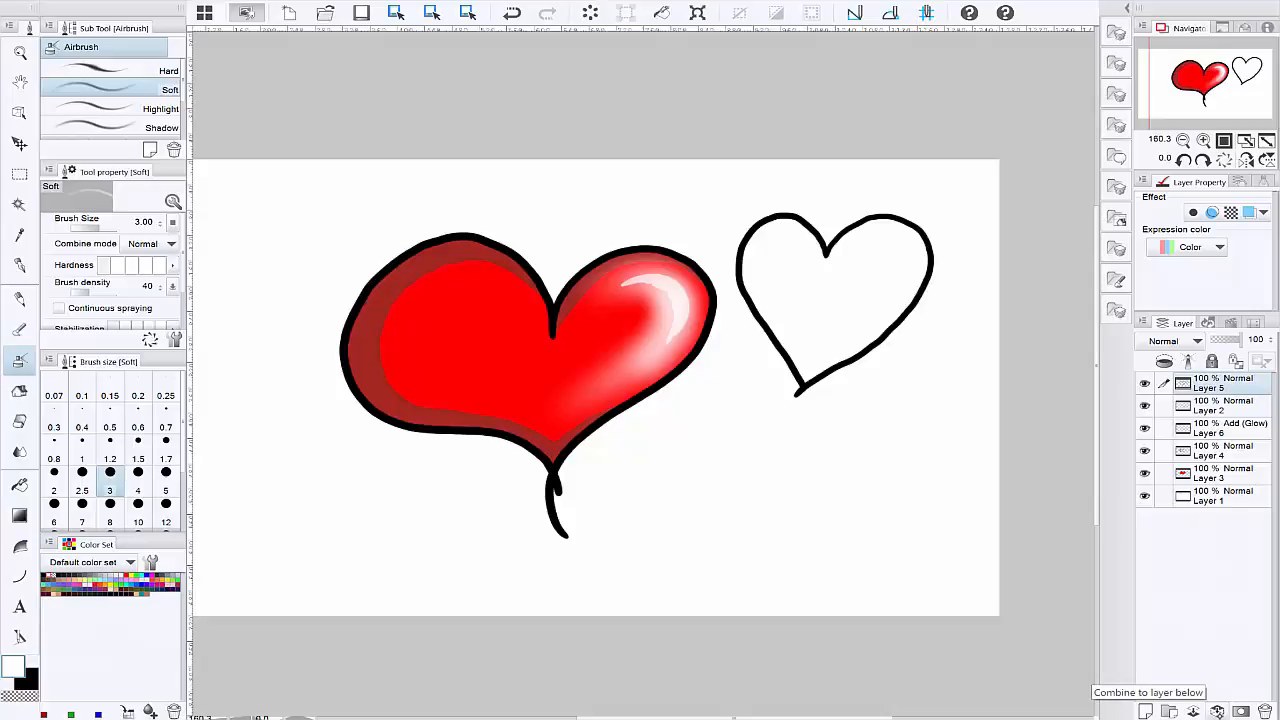
{"action": "left_click", "coordinate": [1217, 712]}
{"action": "left_click", "coordinate": [1217, 712]}
{"action": "left_click", "coordinate": [1217, 712]}
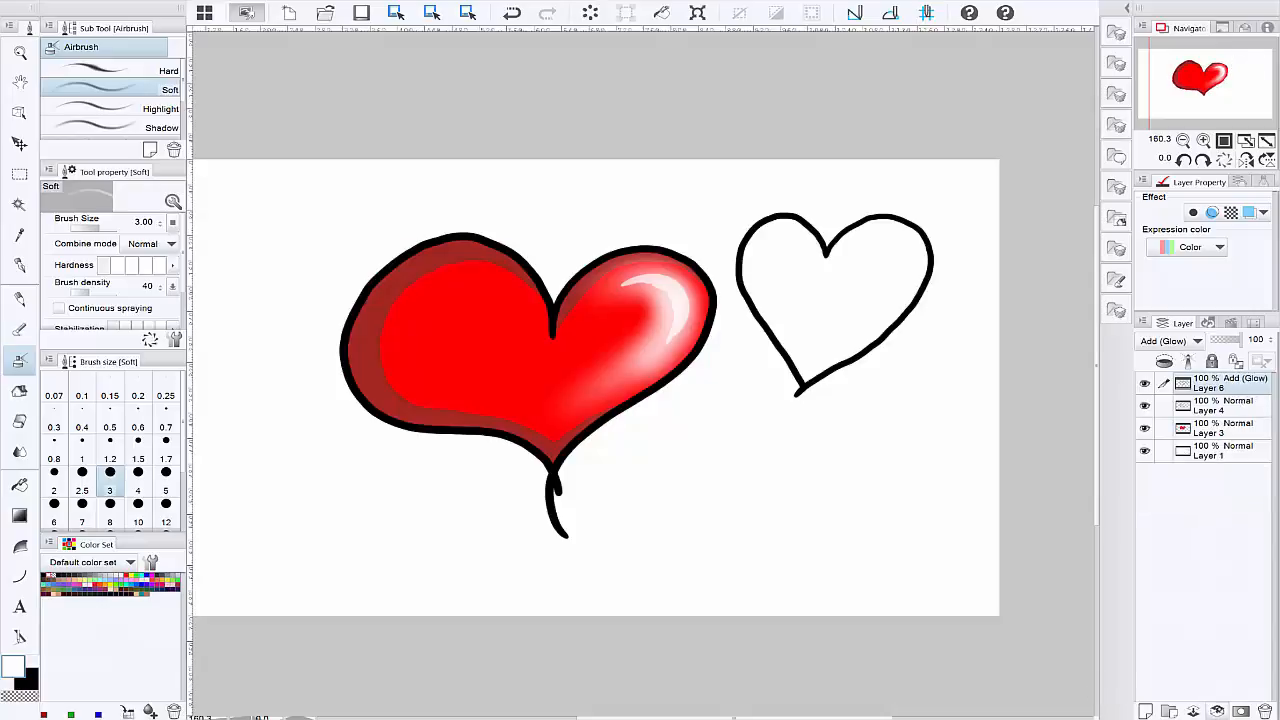
{"action": "left_click", "coordinate": [1217, 712]}
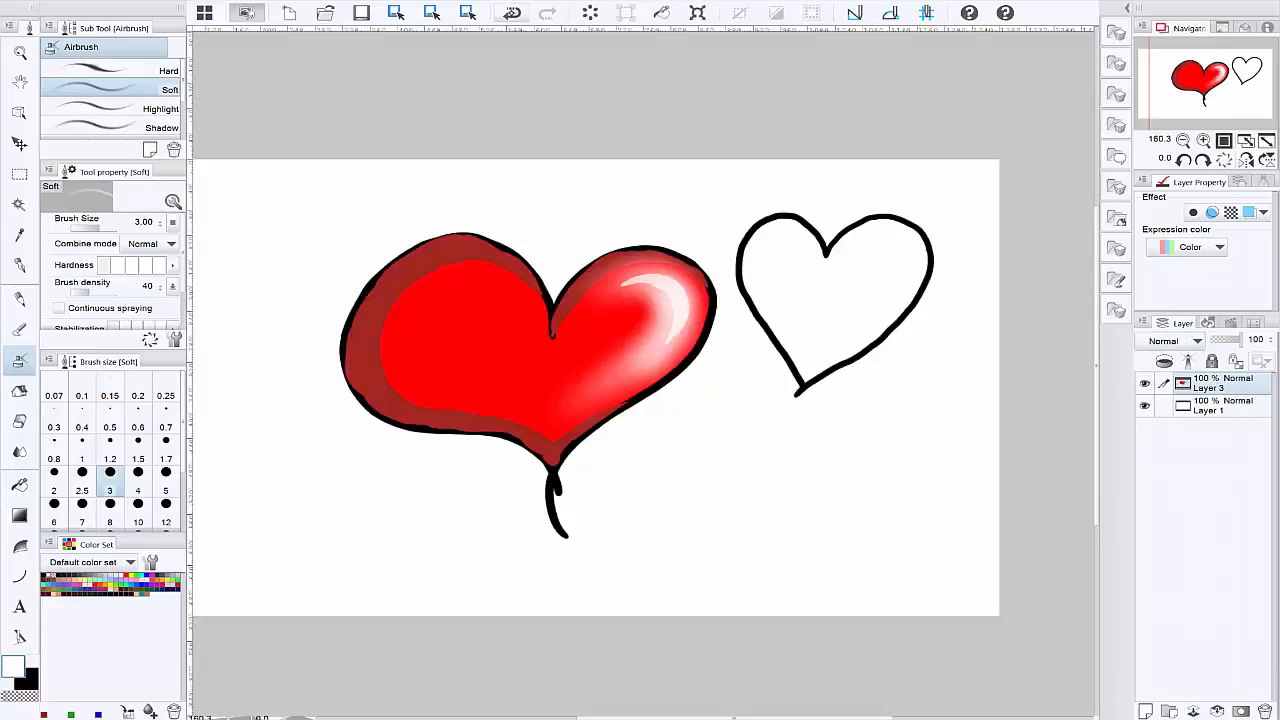
Step: Undo all the layer merges back to the separate Layers 5, 2, 6, 4 and 3
{"action": "left_click", "coordinate": [511, 13]}
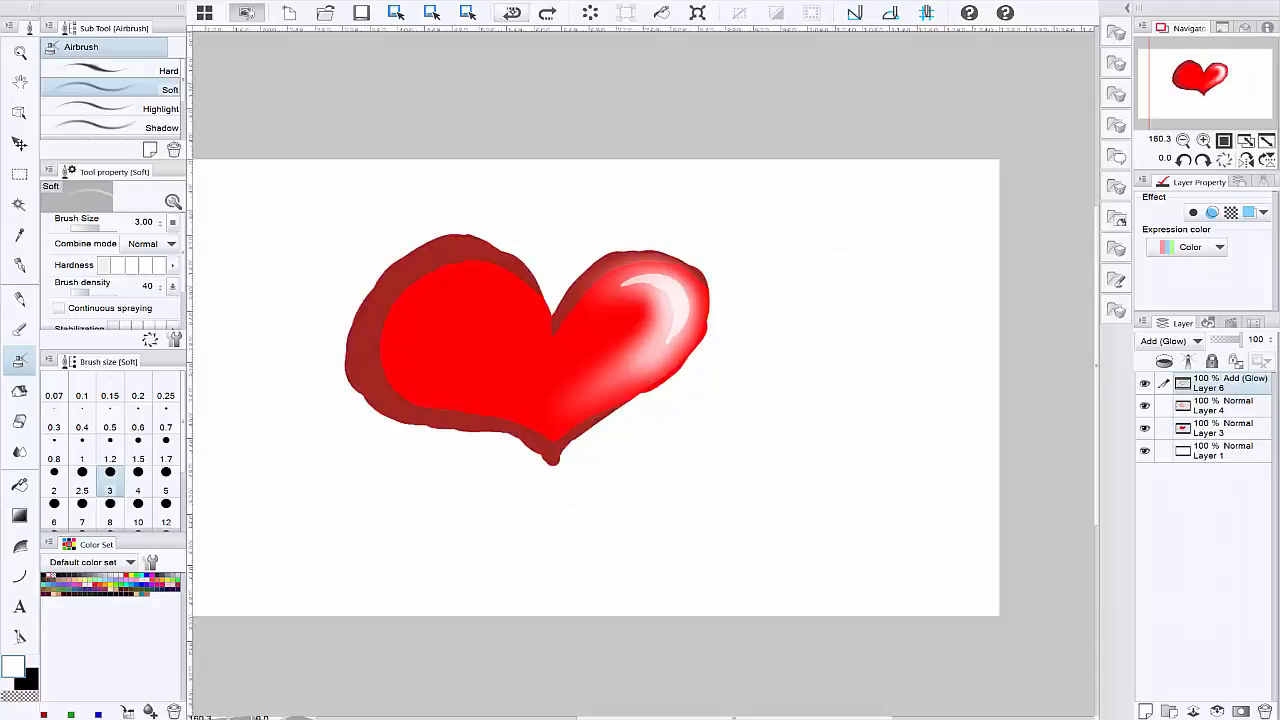
{"action": "left_click", "coordinate": [511, 13]}
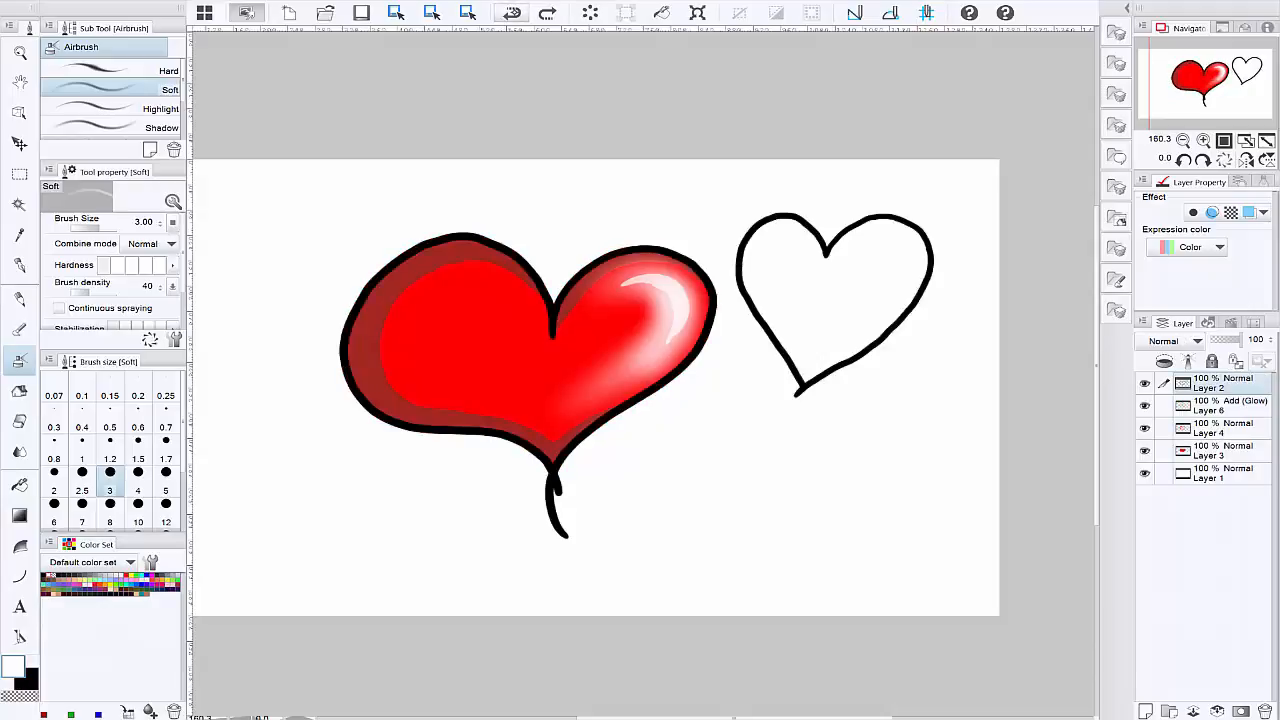
{"action": "left_click", "coordinate": [511, 13]}
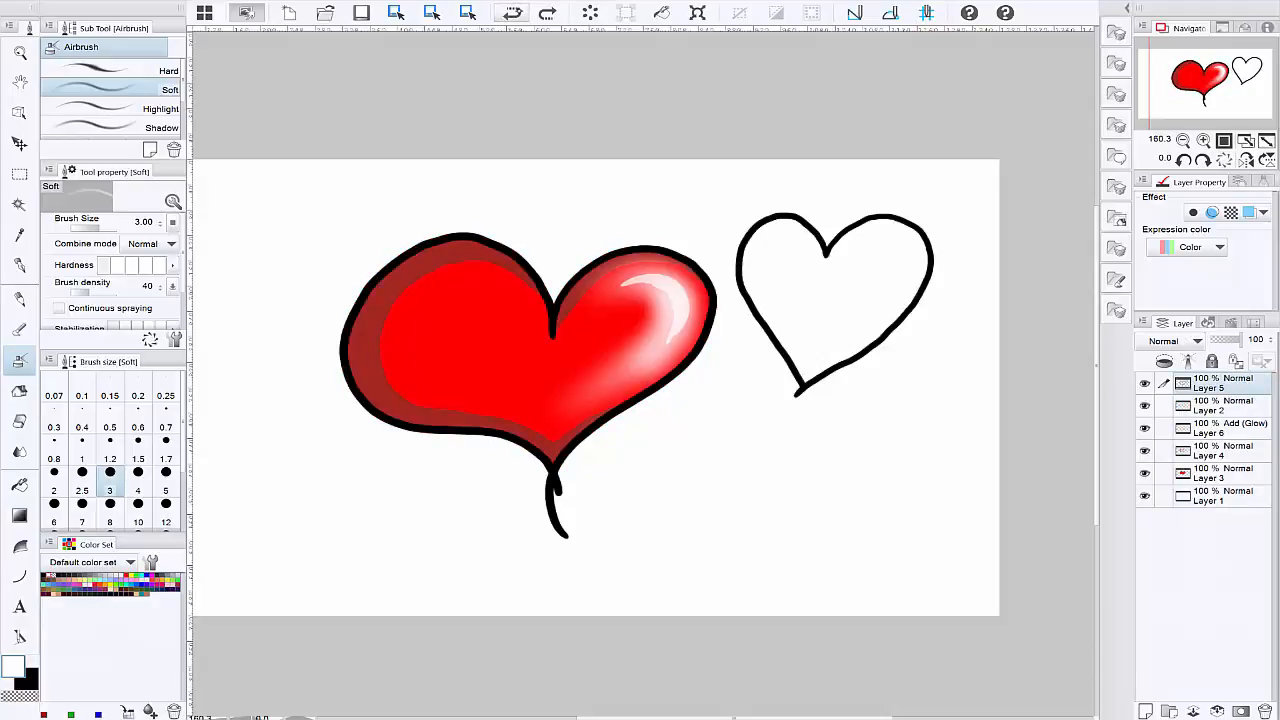
Step: Toggle the visibility of Layers 5, 2 and 6 in turn to check what each one contains
{"action": "left_click", "coordinate": [1147, 384]}
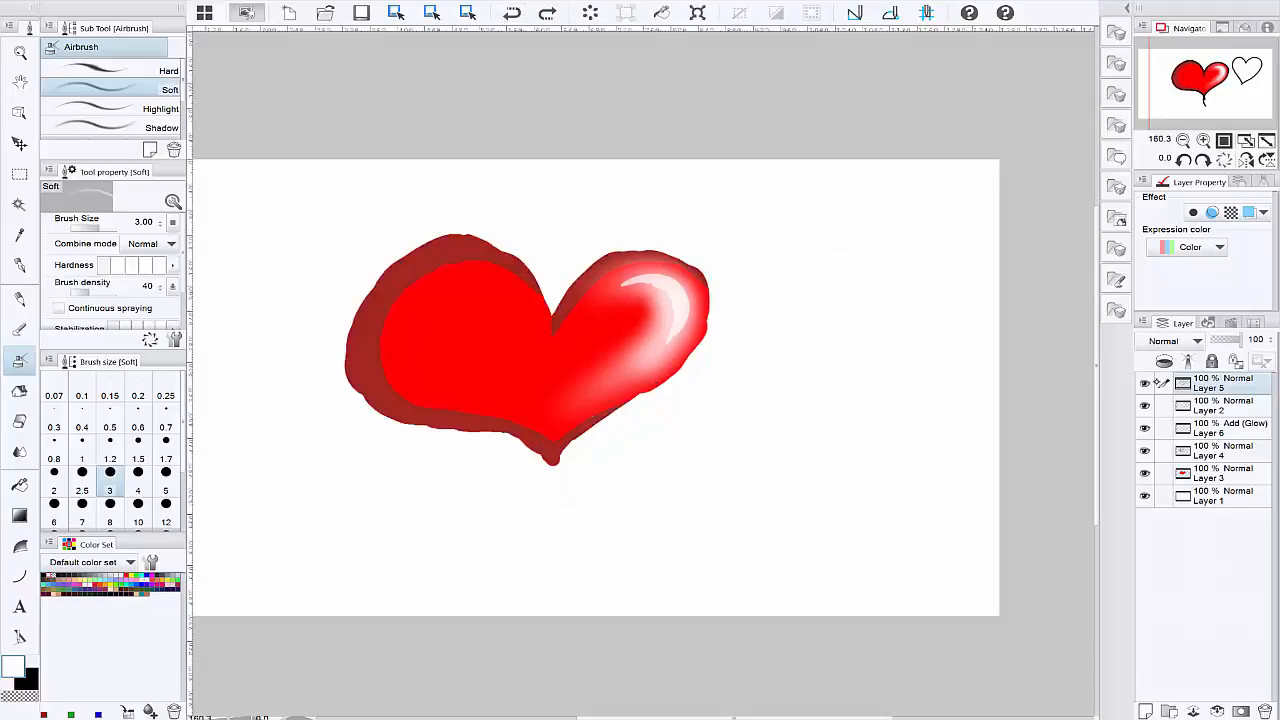
{"action": "left_click", "coordinate": [1197, 413]}
{"action": "left_click", "coordinate": [1145, 404]}
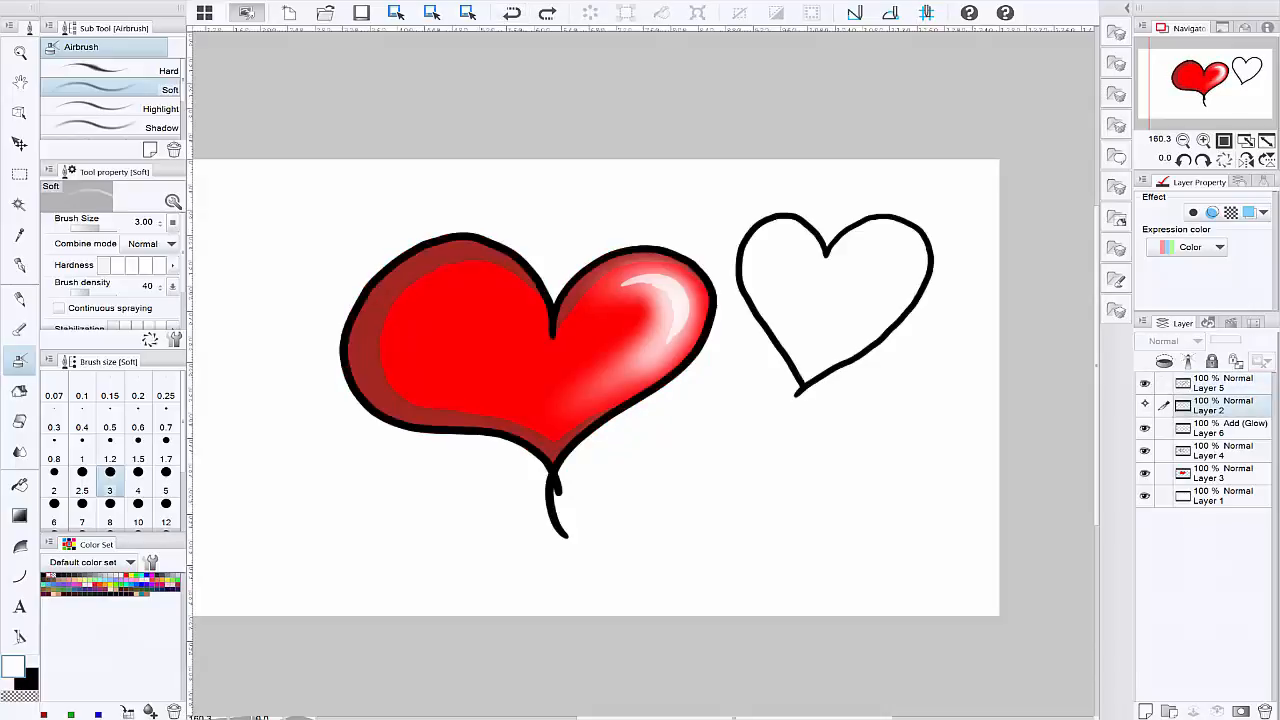
{"action": "left_click", "coordinate": [1145, 404]}
{"action": "left_click", "coordinate": [1145, 428]}
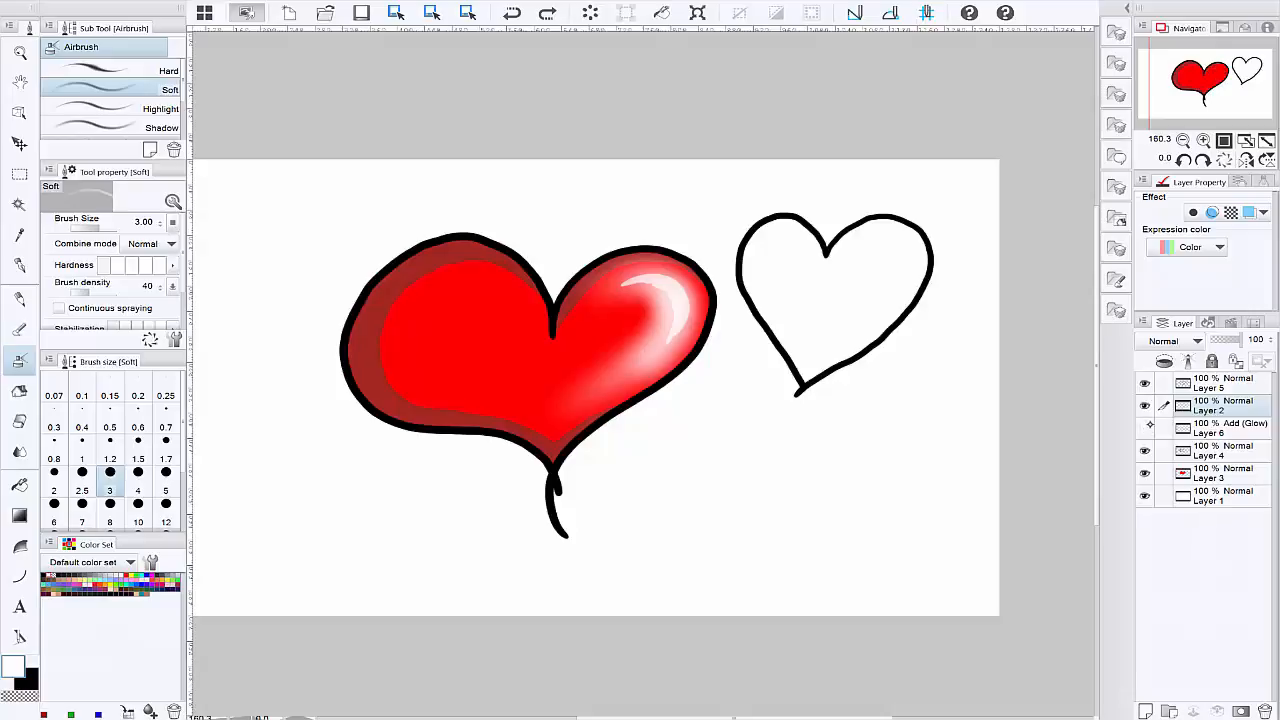
{"action": "left_click", "coordinate": [1145, 428]}
{"action": "left_click", "coordinate": [1145, 404]}
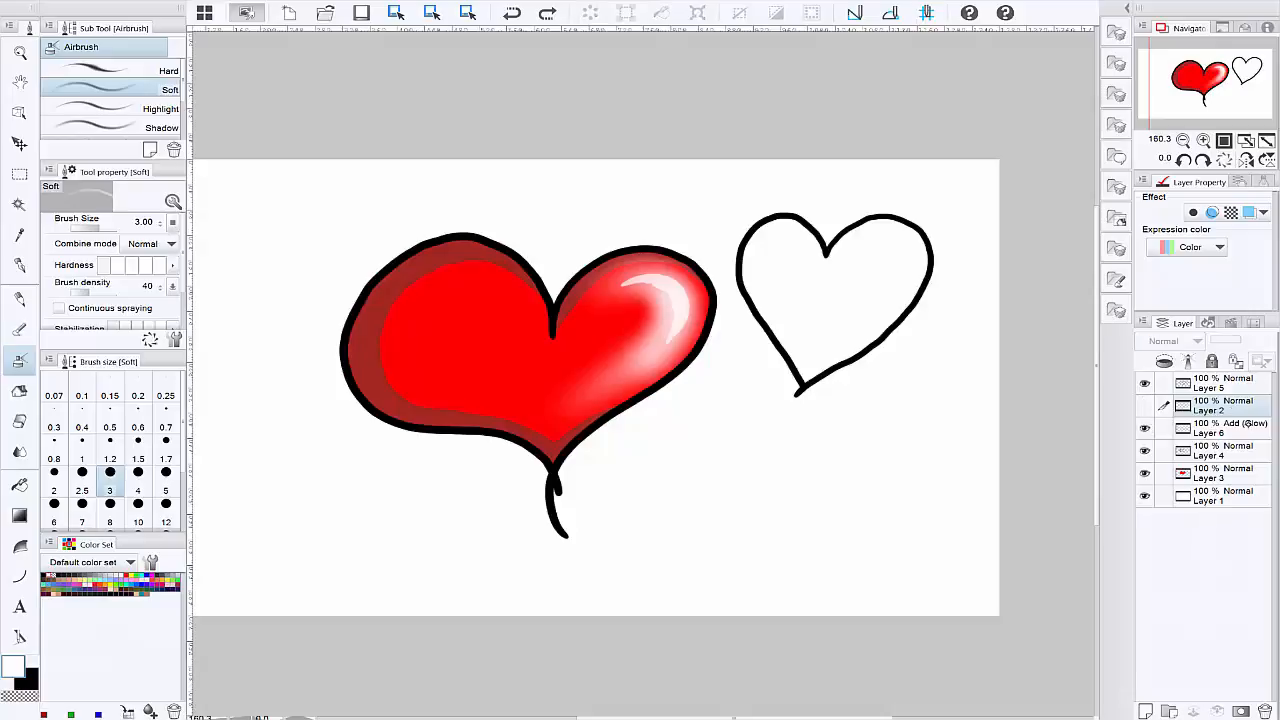
{"action": "left_click", "coordinate": [1145, 404]}
Step: Merge Layers 2, 6, 4 and 5 into Layer 3, leaving Layer 1 separate
{"action": "key", "text": "ctrl+e"}
{"action": "key", "text": "ctrl+e"}
{"action": "key", "text": "ctrl+e"}
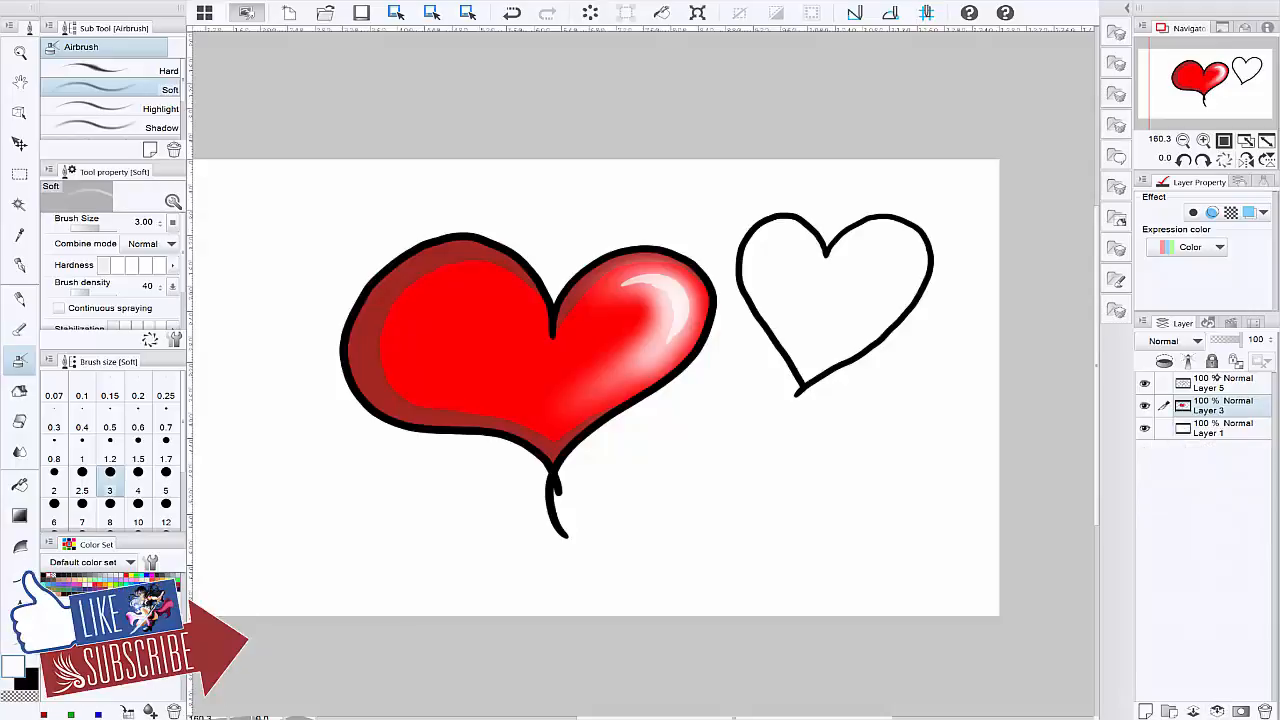
{"action": "left_click", "coordinate": [1216, 383]}
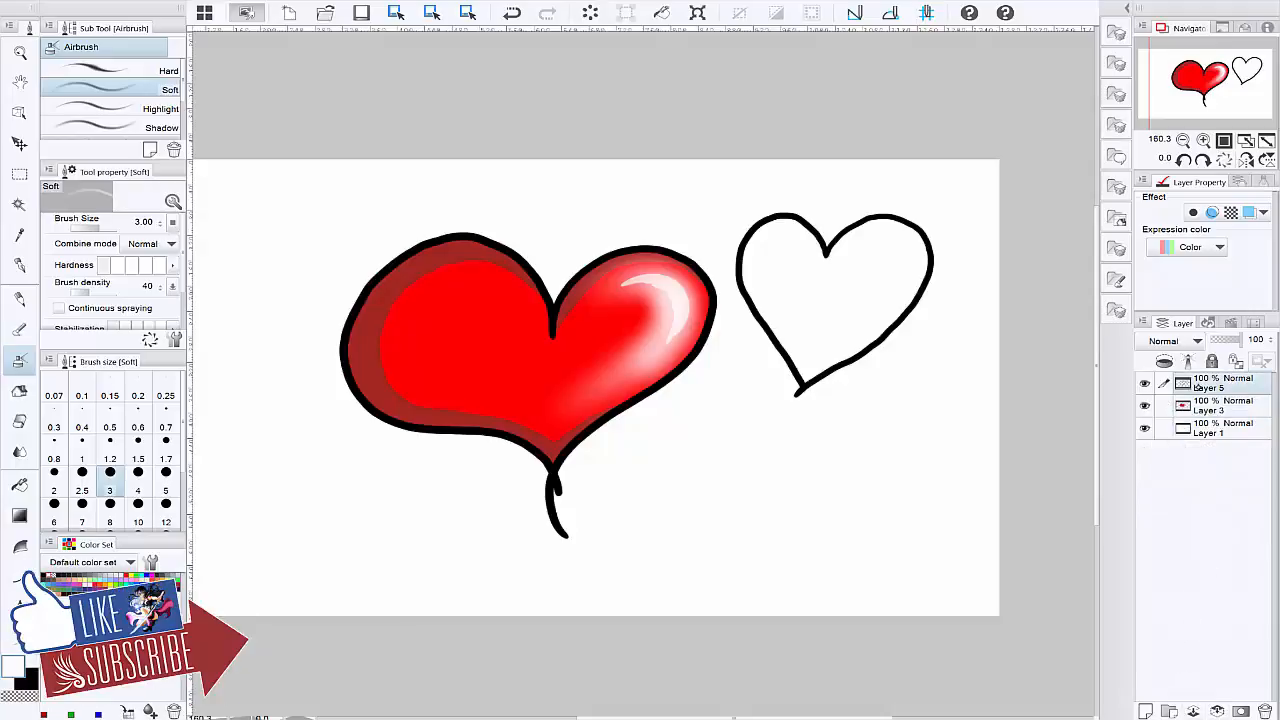
{"action": "left_click", "coordinate": [1217, 710]}
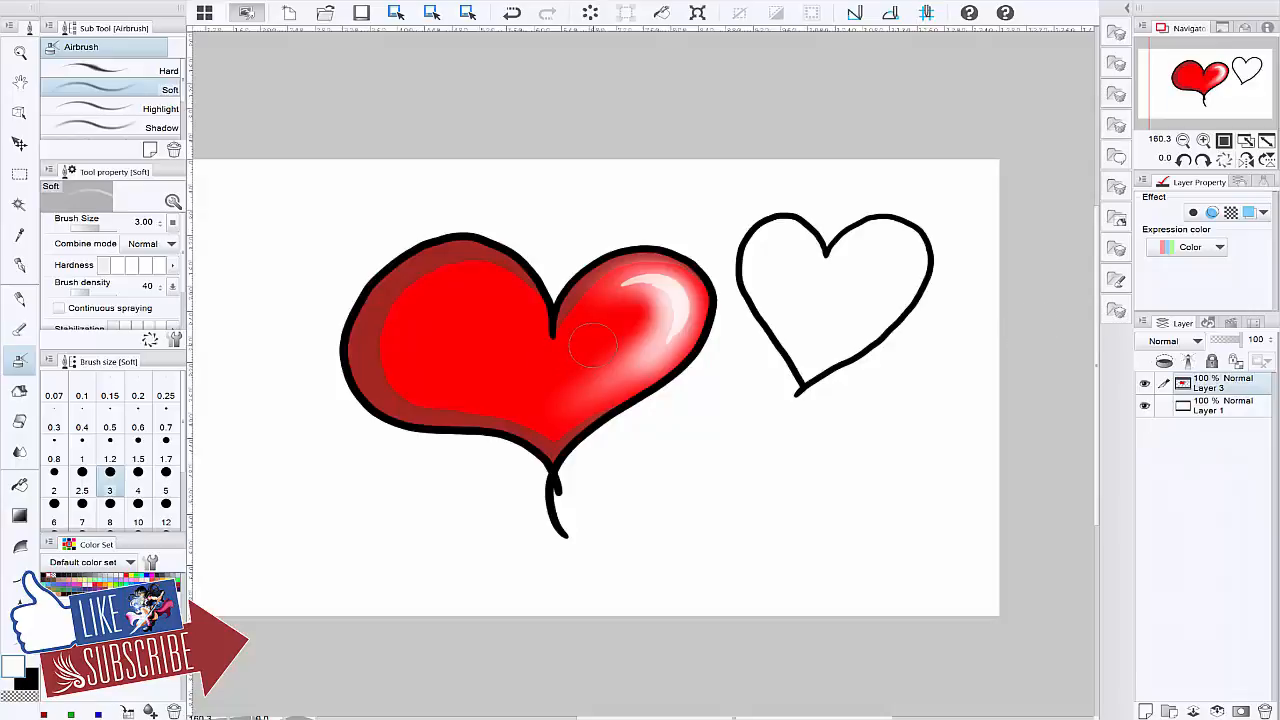
Step: Hide and show the merged Layer 3 repeatedly to check that it holds the complete hearts drawing
{"action": "left_click", "coordinate": [1144, 383]}
{"action": "left_click", "coordinate": [1144, 383]}
{"action": "left_click", "coordinate": [1144, 383]}
{"action": "left_click", "coordinate": [1144, 383]}
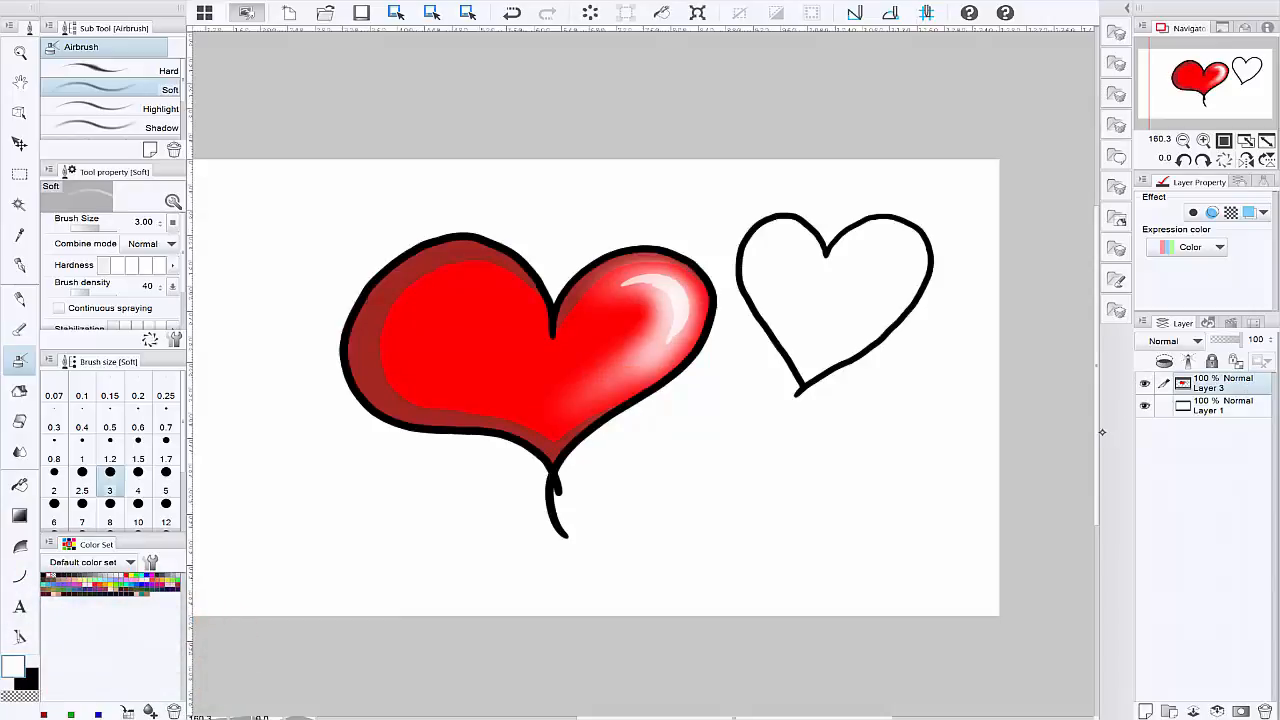
{"action": "mouse_move", "coordinate": [600, 400]}
{"action": "left_mouse_down"}
{"action": "mouse_move", "coordinate": [720, 321]}
{"action": "mouse_move", "coordinate": [544, 450]}
{"action": "mouse_move", "coordinate": [696, 381]}
{"action": "left_mouse_up"}
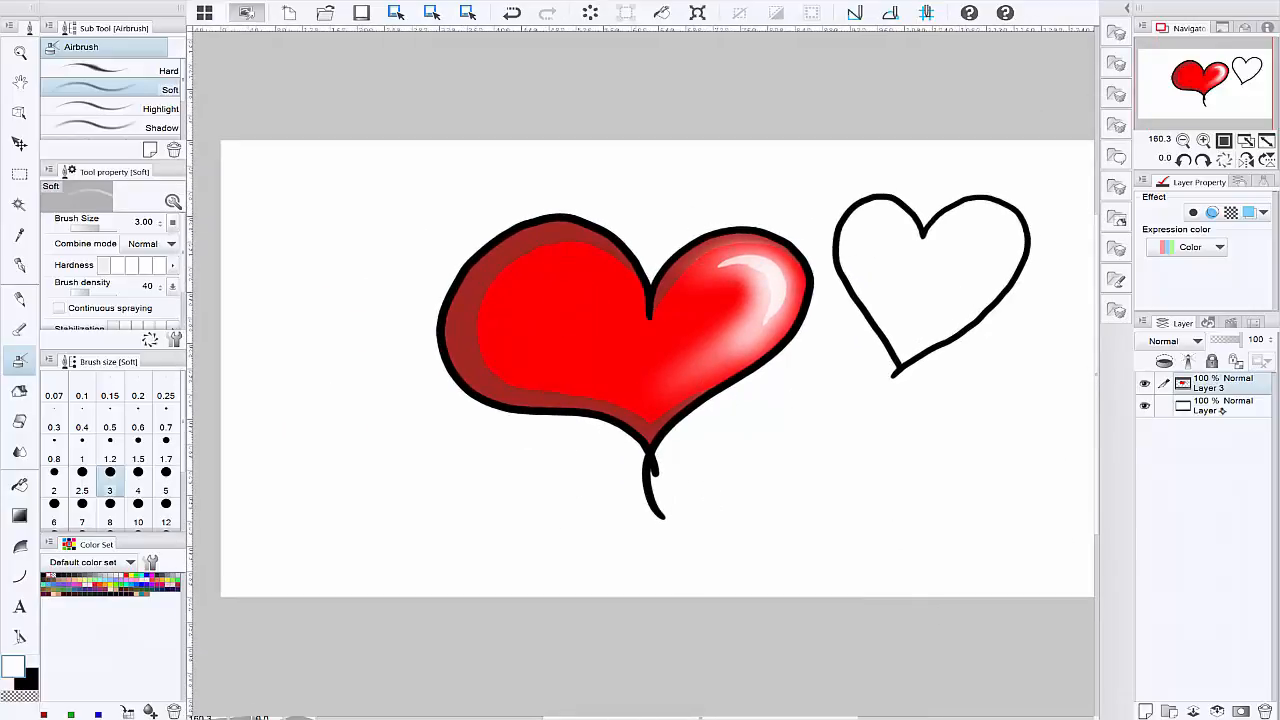
Step: Make Layer 1 the active layer and toggle its visibility to check the background
{"action": "left_click", "coordinate": [1224, 408]}
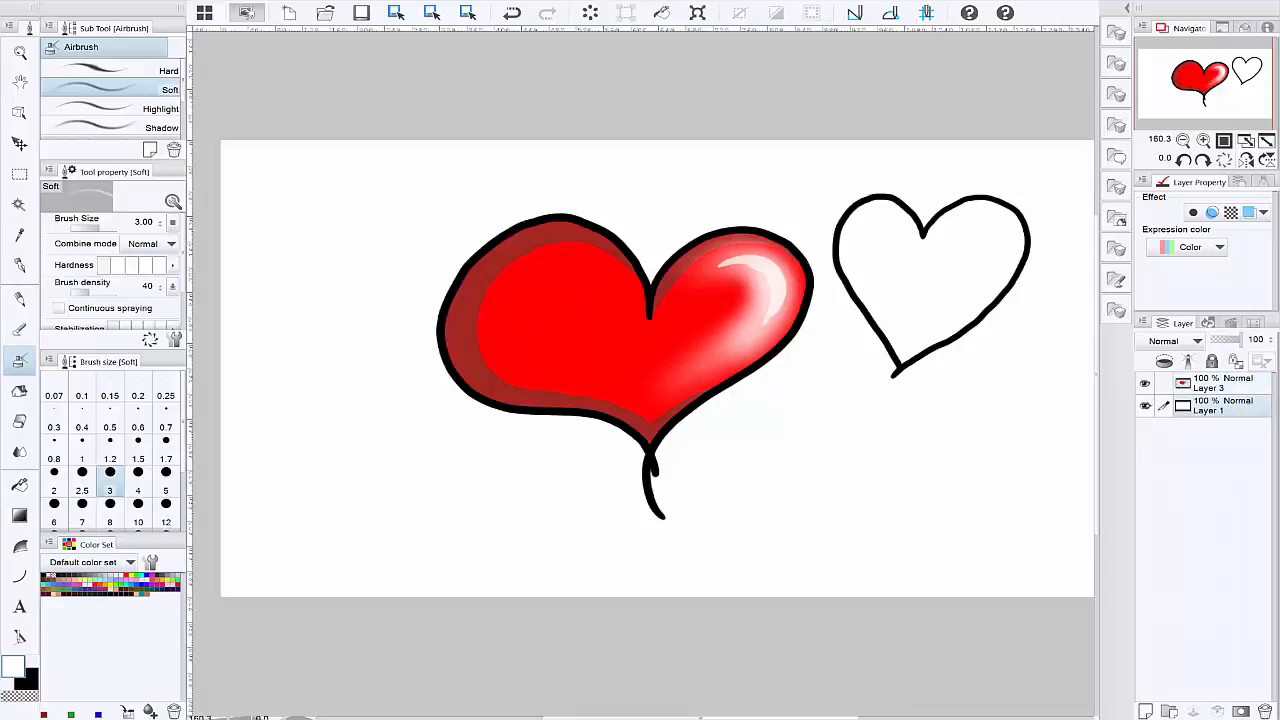
{"action": "left_click", "coordinate": [1147, 406]}
{"action": "left_click", "coordinate": [1146, 406]}
{"action": "left_click", "coordinate": [1146, 406]}
{"action": "left_click", "coordinate": [1146, 406]}
Step: Spray rough dark grey building shapes across Layer 1 behind the hearts with the Soft airbrush at size 3.00
{"action": "left_click", "coordinate": [95, 566]}
{"action": "left_click", "coordinate": [85, 577]}
{"action": "left_click", "coordinate": [87, 578]}
{"action": "mouse_move", "coordinate": [239, 384]}
{"action": "left_mouse_down"}
{"action": "mouse_move", "coordinate": [244, 574]}
{"action": "mouse_move", "coordinate": [221, 386]}
{"action": "mouse_move", "coordinate": [340, 354]}
{"action": "mouse_move", "coordinate": [355, 581]}
{"action": "mouse_move", "coordinate": [373, 578]}
{"action": "mouse_move", "coordinate": [375, 226]}
{"action": "mouse_move", "coordinate": [455, 222]}
{"action": "mouse_move", "coordinate": [472, 590]}
{"action": "left_mouse_up"}
{"action": "mouse_move", "coordinate": [610, 420]}
{"action": "left_mouse_down"}
{"action": "mouse_move", "coordinate": [586, 506]}
{"action": "mouse_move", "coordinate": [594, 573]}
{"action": "mouse_move", "coordinate": [658, 588]}
{"action": "mouse_move", "coordinate": [715, 402]}
{"action": "mouse_move", "coordinate": [810, 215]}
{"action": "mouse_move", "coordinate": [807, 458]}
{"action": "mouse_move", "coordinate": [863, 589]}
{"action": "mouse_move", "coordinate": [886, 343]}
{"action": "mouse_move", "coordinate": [986, 443]}
{"action": "mouse_move", "coordinate": [988, 585]}
{"action": "left_mouse_up"}
{"action": "mouse_move", "coordinate": [911, 381]}
{"action": "left_mouse_down"}
{"action": "mouse_move", "coordinate": [877, 618]}
{"action": "mouse_move", "coordinate": [935, 388]}
{"action": "mouse_move", "coordinate": [906, 608]}
{"action": "mouse_move", "coordinate": [970, 377]}
{"action": "mouse_move", "coordinate": [928, 618]}
{"action": "mouse_move", "coordinate": [983, 396]}
{"action": "mouse_move", "coordinate": [941, 607]}
{"action": "mouse_move", "coordinate": [1004, 385]}
{"action": "mouse_move", "coordinate": [986, 584]}
{"action": "left_mouse_up"}
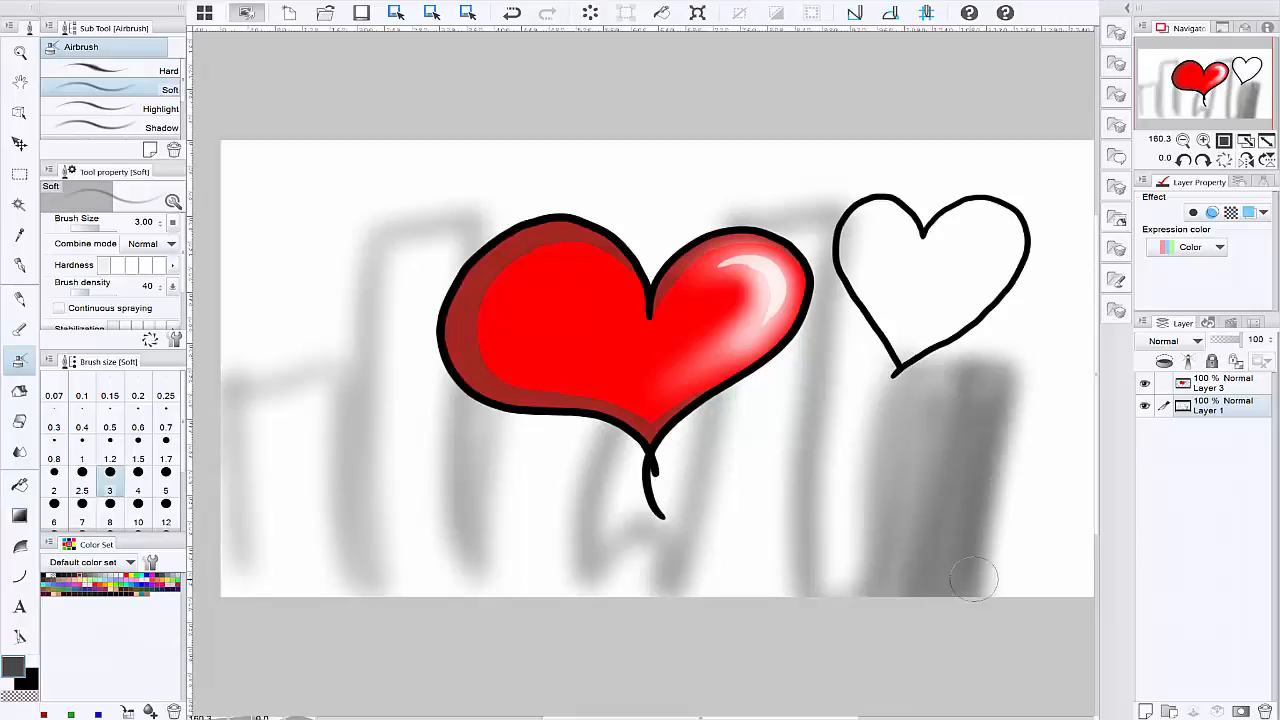
Step: Darken the building shapes with more grey strokes and add a low rooftop at the canvas's right edge
{"action": "mouse_move", "coordinate": [1001, 434]}
{"action": "left_mouse_down"}
{"action": "mouse_move", "coordinate": [951, 431]}
{"action": "mouse_move", "coordinate": [934, 594]}
{"action": "mouse_move", "coordinate": [974, 444]}
{"action": "mouse_move", "coordinate": [956, 612]}
{"action": "left_mouse_up"}
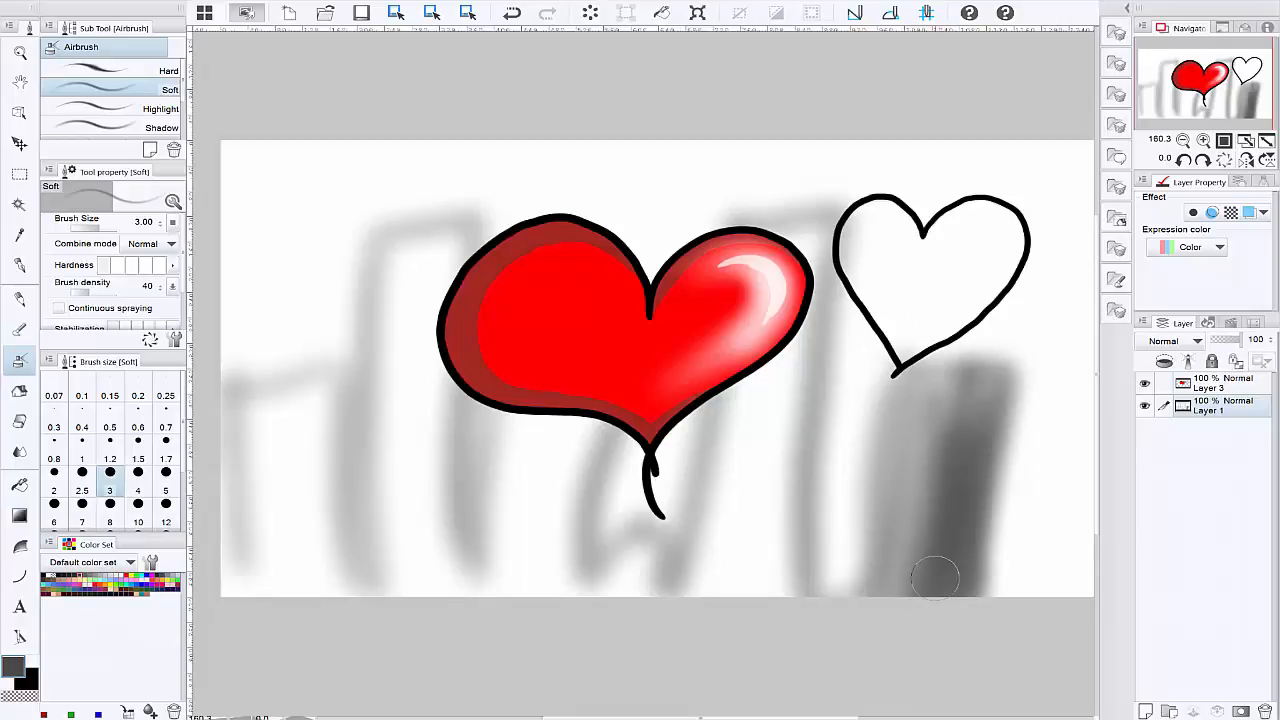
{"action": "mouse_move", "coordinate": [817, 211]}
{"action": "left_mouse_down"}
{"action": "mouse_move", "coordinate": [799, 510]}
{"action": "mouse_move", "coordinate": [834, 250]}
{"action": "mouse_move", "coordinate": [821, 222]}
{"action": "mouse_move", "coordinate": [792, 245]}
{"action": "mouse_move", "coordinate": [744, 580]}
{"action": "mouse_move", "coordinate": [782, 412]}
{"action": "mouse_move", "coordinate": [765, 600]}
{"action": "mouse_move", "coordinate": [836, 235]}
{"action": "mouse_move", "coordinate": [757, 543]}
{"action": "mouse_move", "coordinate": [748, 335]}
{"action": "mouse_move", "coordinate": [681, 579]}
{"action": "mouse_move", "coordinate": [694, 490]}
{"action": "mouse_move", "coordinate": [636, 458]}
{"action": "mouse_move", "coordinate": [664, 458]}
{"action": "mouse_move", "coordinate": [629, 462]}
{"action": "mouse_move", "coordinate": [619, 572]}
{"action": "mouse_move", "coordinate": [614, 558]}
{"action": "mouse_move", "coordinate": [668, 541]}
{"action": "mouse_move", "coordinate": [630, 595]}
{"action": "left_mouse_up"}
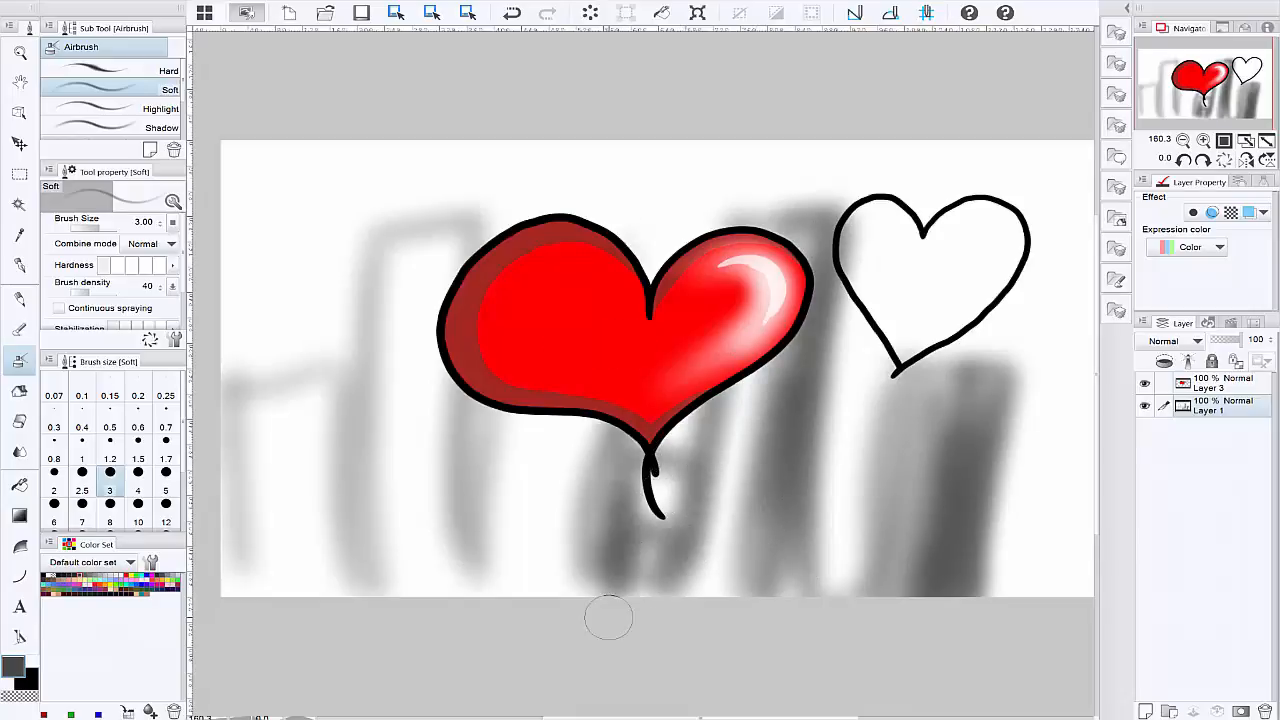
{"action": "left_click_drag", "start_coordinate": [478, 400], "coordinate": [451, 558]}
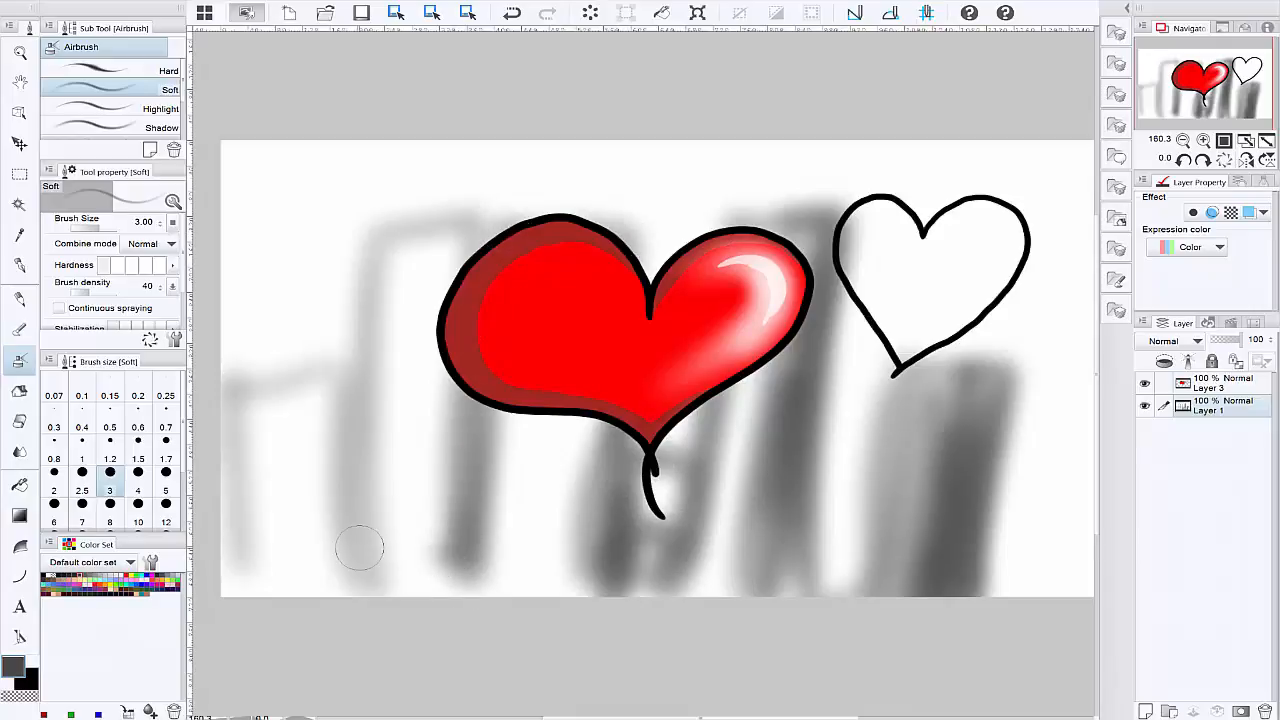
{"action": "left_click_drag", "start_coordinate": [360, 546], "coordinate": [154, 540]}
{"action": "mouse_move", "coordinate": [814, 457]}
{"action": "left_mouse_down"}
{"action": "mouse_move", "coordinate": [895, 455]}
{"action": "mouse_move", "coordinate": [819, 454]}
{"action": "left_mouse_up"}
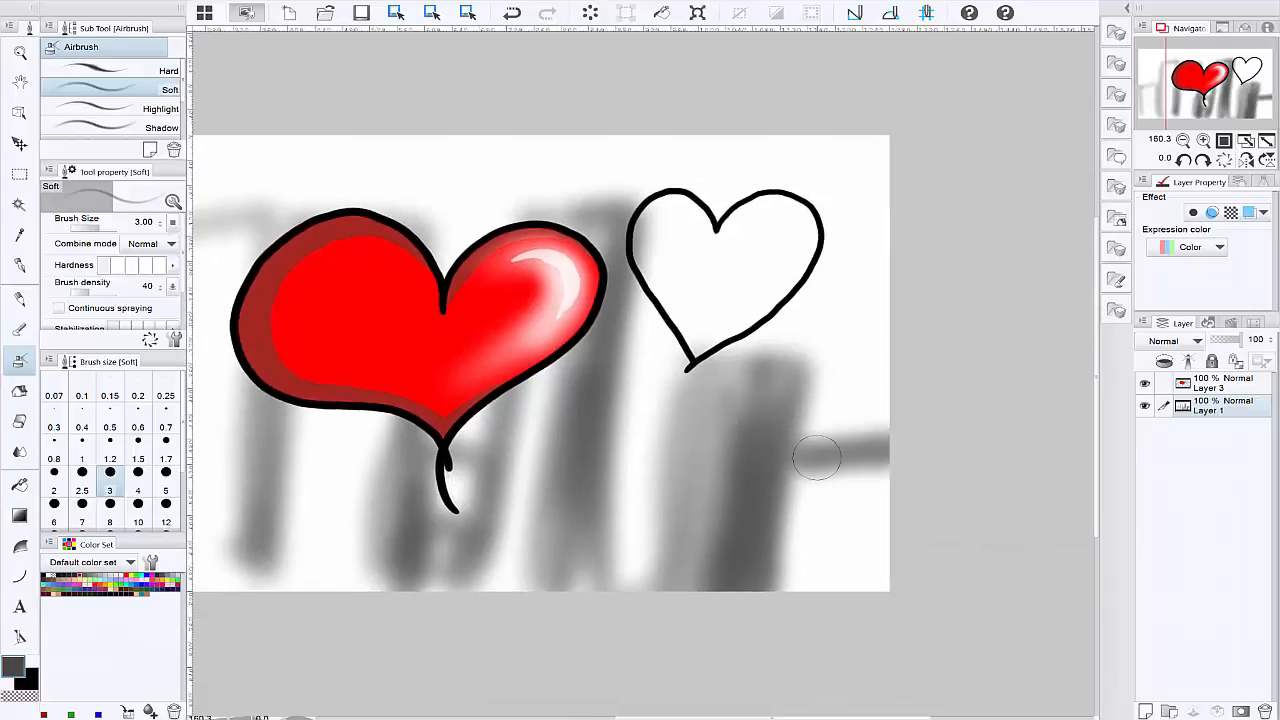
Step: Fill in the buildings behind and beside the red heart with vertical dark grey airbrush strokes
{"action": "left_click_drag", "start_coordinate": [335, 320], "coordinate": [644, 265]}
{"action": "mouse_move", "coordinate": [574, 168]}
{"action": "left_mouse_down"}
{"action": "mouse_move", "coordinate": [504, 175]}
{"action": "mouse_move", "coordinate": [485, 215]}
{"action": "mouse_move", "coordinate": [451, 494]}
{"action": "mouse_move", "coordinate": [492, 168]}
{"action": "mouse_move", "coordinate": [452, 457]}
{"action": "left_mouse_up"}
{"action": "mouse_move", "coordinate": [465, 305]}
{"action": "left_mouse_down"}
{"action": "mouse_move", "coordinate": [300, 306]}
{"action": "mouse_move", "coordinate": [431, 302]}
{"action": "mouse_move", "coordinate": [343, 457]}
{"action": "mouse_move", "coordinate": [386, 429]}
{"action": "mouse_move", "coordinate": [351, 506]}
{"action": "mouse_move", "coordinate": [405, 460]}
{"action": "mouse_move", "coordinate": [514, 200]}
{"action": "mouse_move", "coordinate": [474, 534]}
{"action": "mouse_move", "coordinate": [517, 514]}
{"action": "mouse_move", "coordinate": [582, 540]}
{"action": "mouse_move", "coordinate": [652, 358]}
{"action": "mouse_move", "coordinate": [770, 400]}
{"action": "mouse_move", "coordinate": [774, 545]}
{"action": "left_mouse_up"}
{"action": "mouse_move", "coordinate": [872, 205]}
{"action": "left_mouse_down"}
{"action": "mouse_move", "coordinate": [834, 423]}
{"action": "mouse_move", "coordinate": [871, 529]}
{"action": "mouse_move", "coordinate": [929, 417]}
{"action": "mouse_move", "coordinate": [887, 591]}
{"action": "mouse_move", "coordinate": [636, 606]}
{"action": "left_mouse_up"}
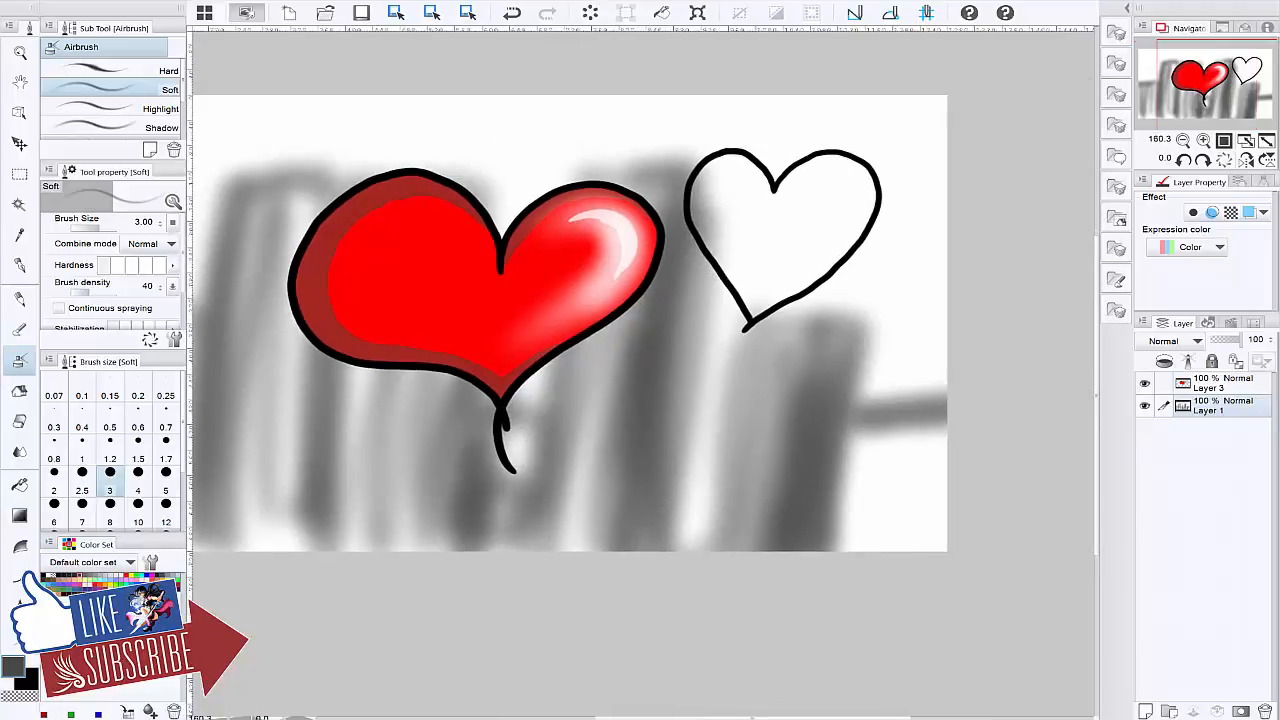
{"action": "mouse_move", "coordinate": [781, 350]}
{"action": "left_mouse_down"}
{"action": "mouse_move", "coordinate": [746, 448]}
{"action": "mouse_move", "coordinate": [761, 354]}
{"action": "mouse_move", "coordinate": [881, 320]}
{"action": "mouse_move", "coordinate": [824, 511]}
{"action": "mouse_move", "coordinate": [841, 521]}
{"action": "mouse_move", "coordinate": [879, 387]}
{"action": "mouse_move", "coordinate": [927, 423]}
{"action": "mouse_move", "coordinate": [904, 476]}
{"action": "mouse_move", "coordinate": [931, 408]}
{"action": "mouse_move", "coordinate": [905, 580]}
{"action": "left_mouse_up"}
{"action": "left_click_drag", "start_coordinate": [569, 436], "coordinate": [855, 398]}
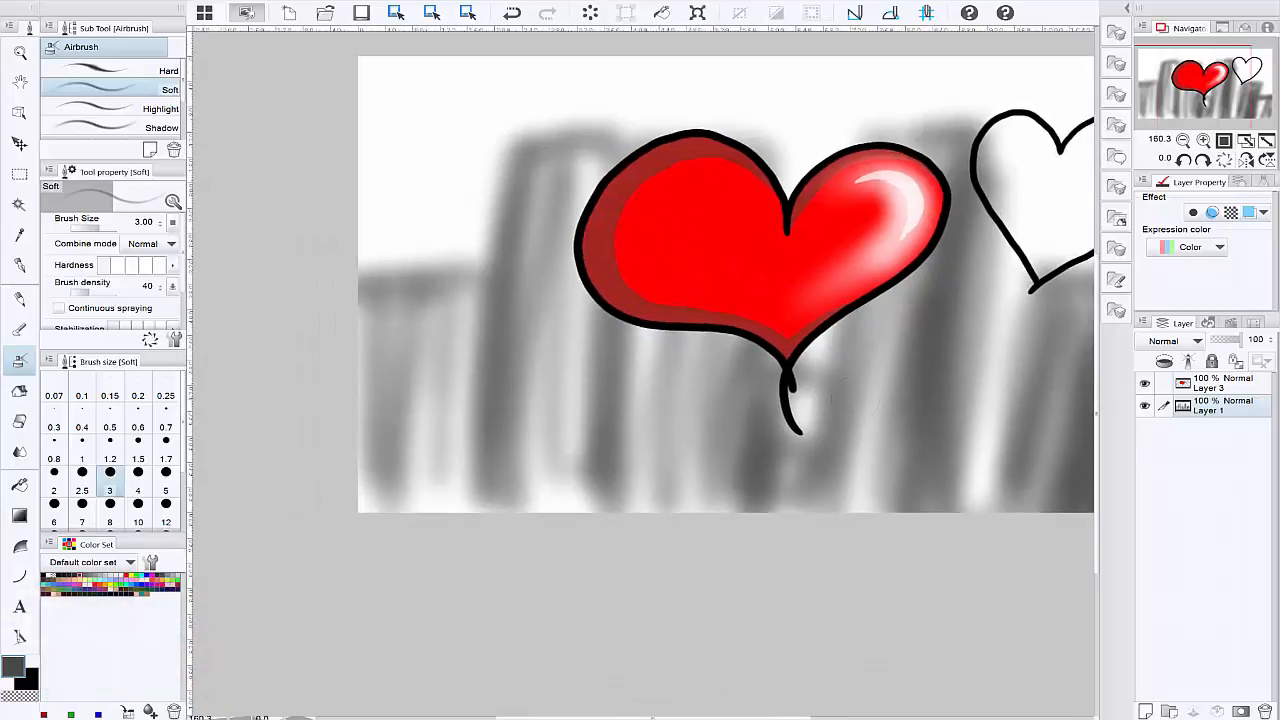
Step: Spray more grey on the left-hand buildings and a horizontal grey band along the canvas's lower edge
{"action": "left_click_drag", "start_coordinate": [592, 315], "coordinate": [598, 498]}
{"action": "mouse_move", "coordinate": [497, 500]}
{"action": "left_mouse_down"}
{"action": "mouse_move", "coordinate": [382, 507]}
{"action": "mouse_move", "coordinate": [1042, 500]}
{"action": "left_mouse_up"}
{"action": "mouse_move", "coordinate": [705, 498]}
{"action": "left_mouse_down"}
{"action": "mouse_move", "coordinate": [640, 506]}
{"action": "mouse_move", "coordinate": [730, 495]}
{"action": "mouse_move", "coordinate": [642, 424]}
{"action": "left_mouse_up"}
Step: Spray a wide black band along the base of the buildings with the Soft airbrush at size 8.00
{"action": "left_click", "coordinate": [54, 575]}
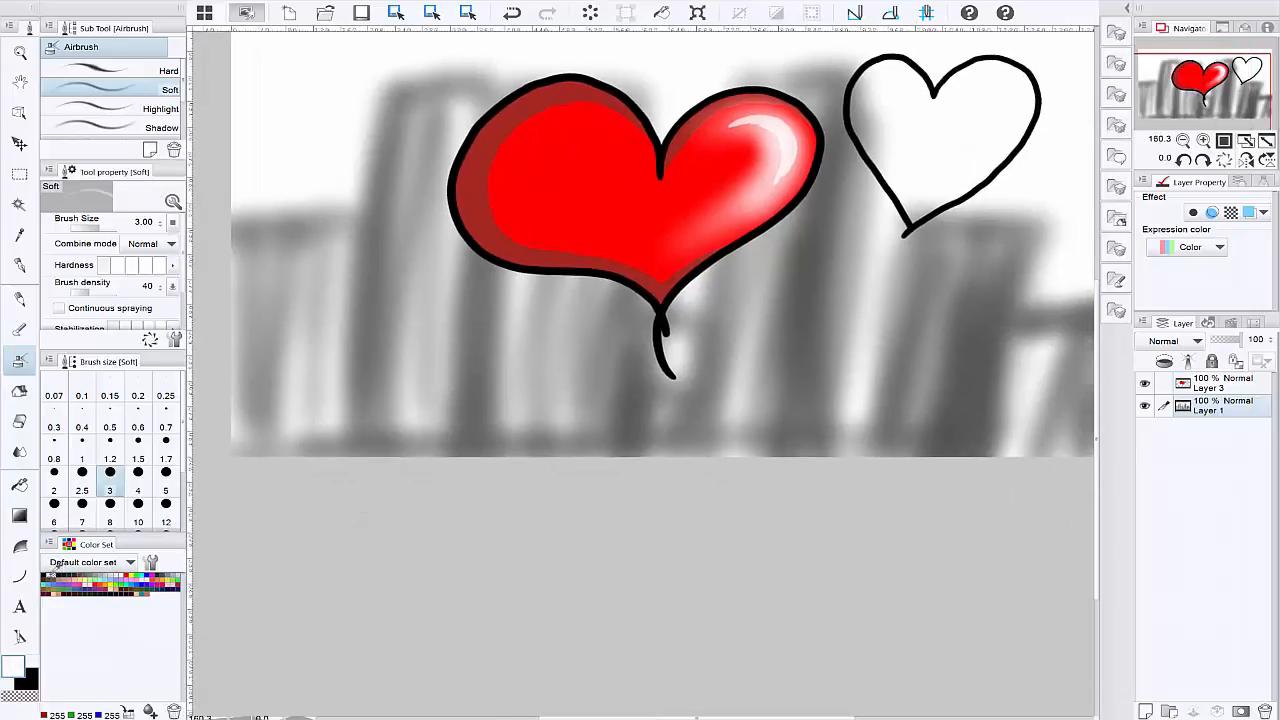
{"action": "left_click", "coordinate": [48, 575]}
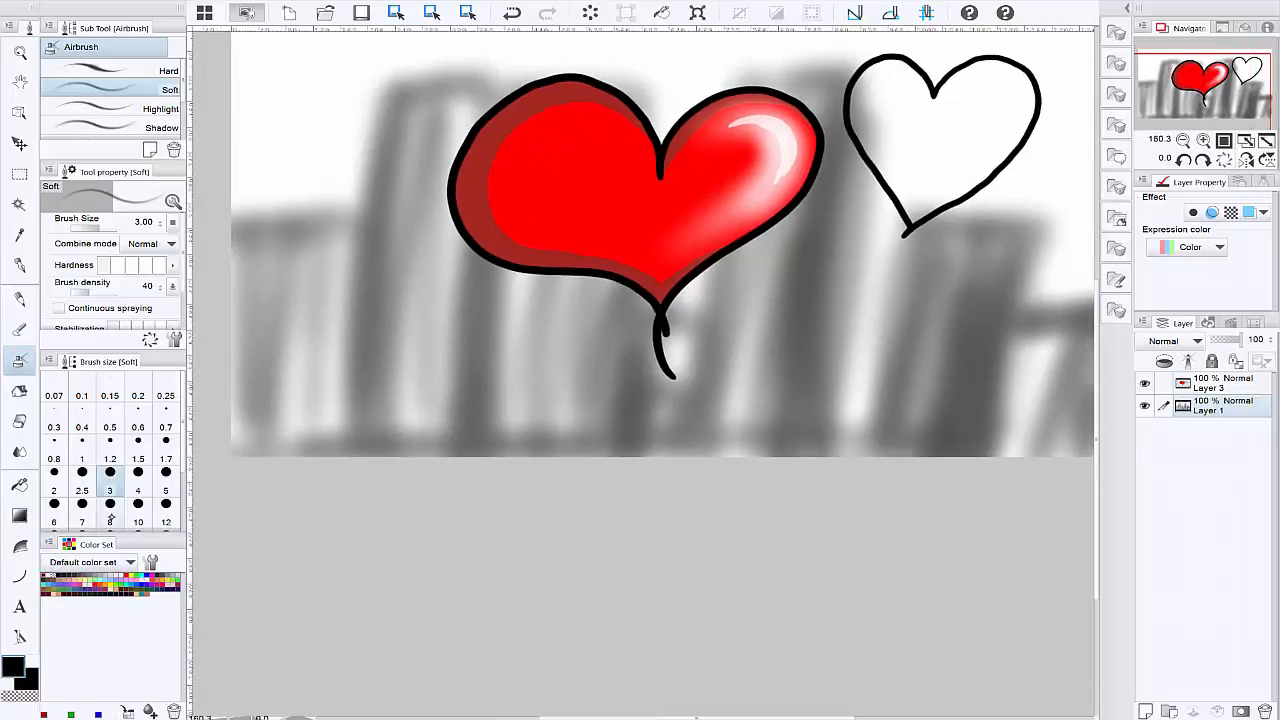
{"action": "left_click", "coordinate": [112, 515]}
{"action": "mouse_move", "coordinate": [290, 450]}
{"action": "left_mouse_down"}
{"action": "mouse_move", "coordinate": [871, 451]}
{"action": "mouse_move", "coordinate": [292, 423]}
{"action": "mouse_move", "coordinate": [742, 412]}
{"action": "mouse_move", "coordinate": [304, 449]}
{"action": "left_mouse_up"}
{"action": "mouse_move", "coordinate": [687, 440]}
{"action": "left_mouse_down"}
{"action": "mouse_move", "coordinate": [524, 454]}
{"action": "mouse_move", "coordinate": [492, 473]}
{"action": "mouse_move", "coordinate": [917, 469]}
{"action": "left_mouse_up"}
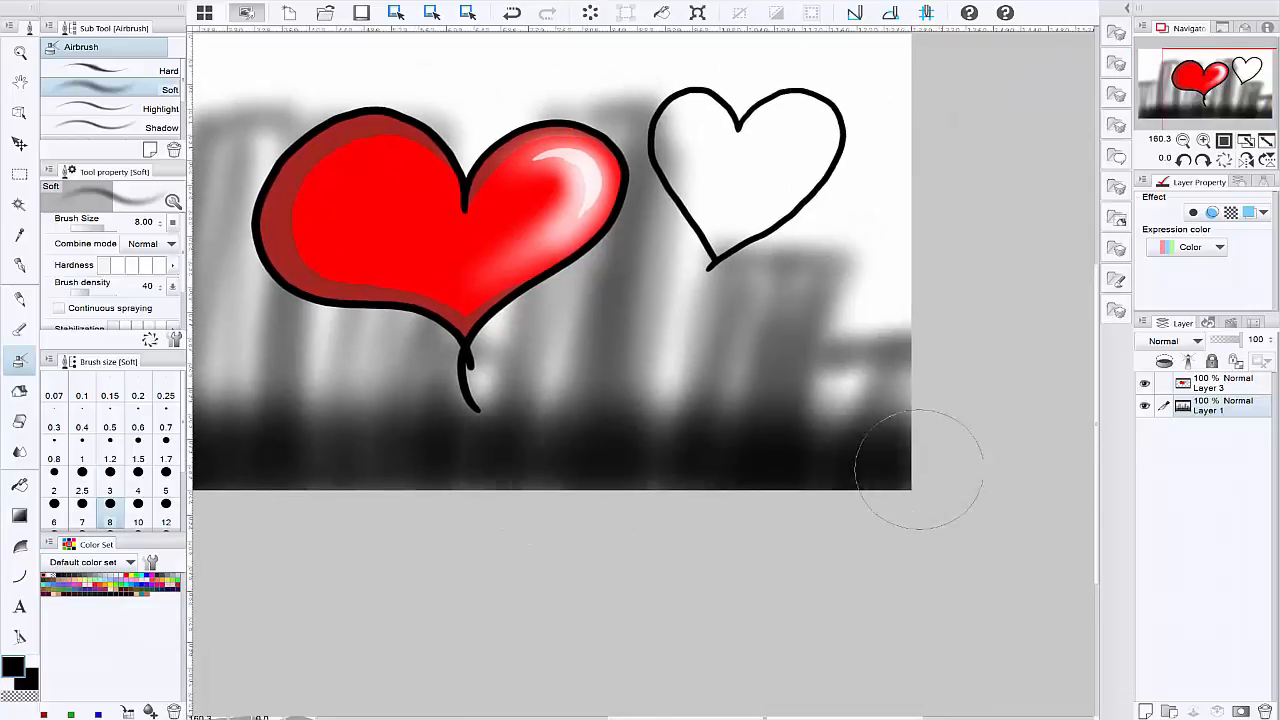
{"action": "mouse_move", "coordinate": [690, 443]}
{"action": "left_mouse_down"}
{"action": "mouse_move", "coordinate": [966, 543]}
{"action": "mouse_move", "coordinate": [975, 560]}
{"action": "left_mouse_up"}
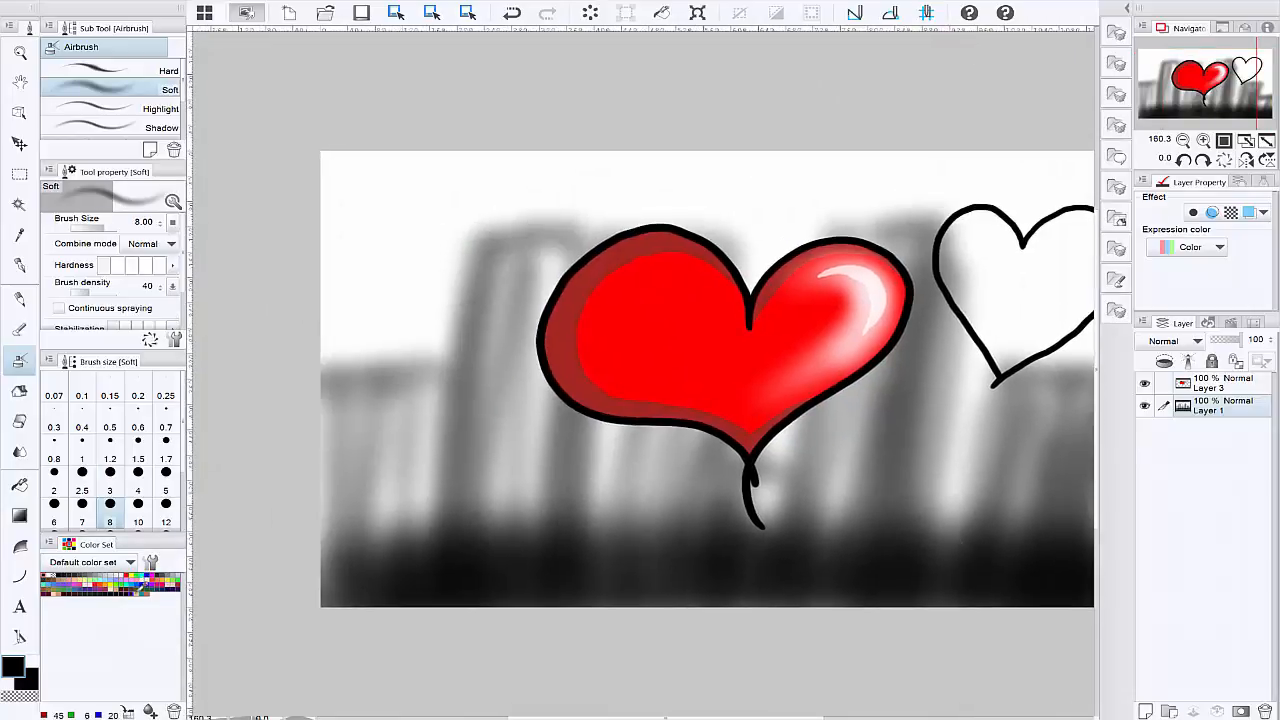
Step: Spray a bright blue sky above the buildings on Layer 1 with the Soft airbrush at size 8.00
{"action": "left_click", "coordinate": [148, 575]}
{"action": "mouse_move", "coordinate": [400, 143]}
{"action": "left_mouse_down"}
{"action": "mouse_move", "coordinate": [440, 267]}
{"action": "mouse_move", "coordinate": [403, 298]}
{"action": "left_mouse_up"}
{"action": "mouse_move", "coordinate": [786, 93]}
{"action": "left_mouse_down"}
{"action": "mouse_move", "coordinate": [774, 162]}
{"action": "mouse_move", "coordinate": [867, 214]}
{"action": "mouse_move", "coordinate": [610, 273]}
{"action": "left_mouse_up"}
{"action": "mouse_move", "coordinate": [835, 215]}
{"action": "left_mouse_down"}
{"action": "mouse_move", "coordinate": [826, 265]}
{"action": "mouse_move", "coordinate": [908, 303]}
{"action": "mouse_move", "coordinate": [909, 409]}
{"action": "mouse_move", "coordinate": [929, 423]}
{"action": "mouse_move", "coordinate": [709, 206]}
{"action": "mouse_move", "coordinate": [863, 137]}
{"action": "left_mouse_up"}
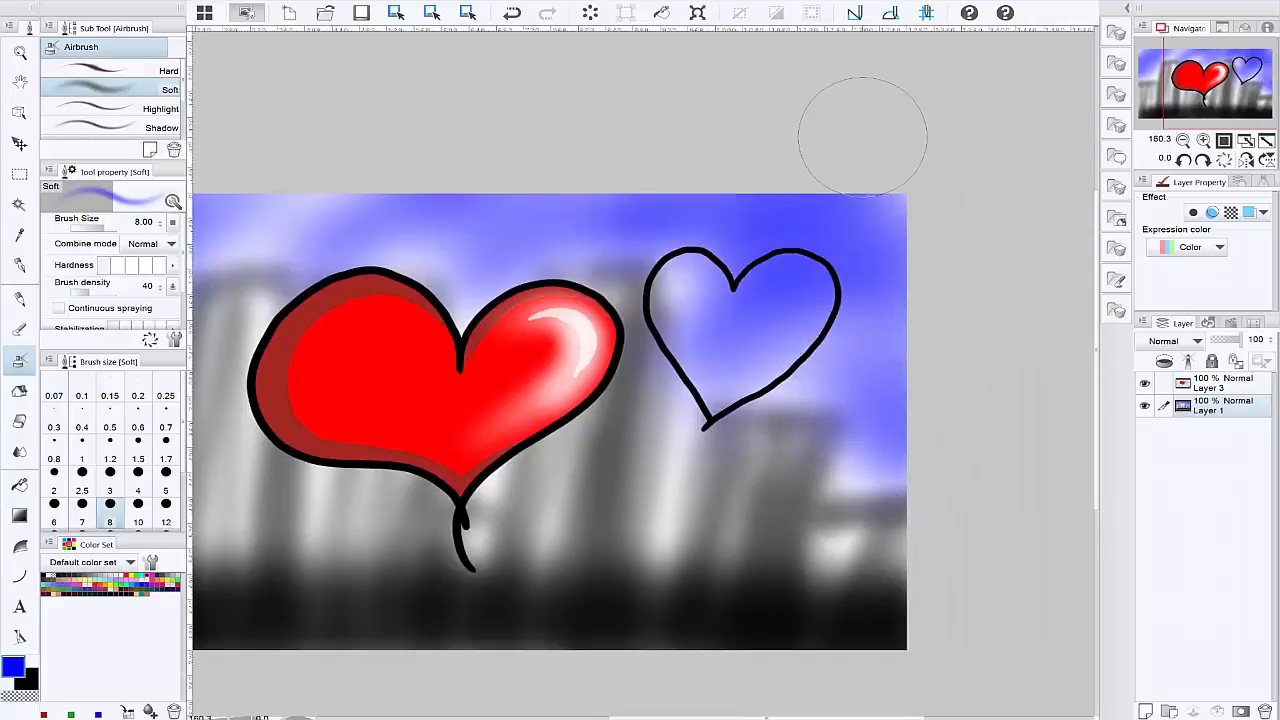
Step: Shade parts of the sky with a darker blue around the outlined heart and across to the left side
{"action": "left_click", "coordinate": [95, 584]}
{"action": "mouse_move", "coordinate": [813, 208]}
{"action": "left_mouse_down"}
{"action": "mouse_move", "coordinate": [962, 267]}
{"action": "mouse_move", "coordinate": [964, 367]}
{"action": "mouse_move", "coordinate": [950, 402]}
{"action": "mouse_move", "coordinate": [872, 480]}
{"action": "mouse_move", "coordinate": [850, 425]}
{"action": "left_mouse_up"}
{"action": "left_click_drag", "start_coordinate": [734, 354], "coordinate": [708, 400]}
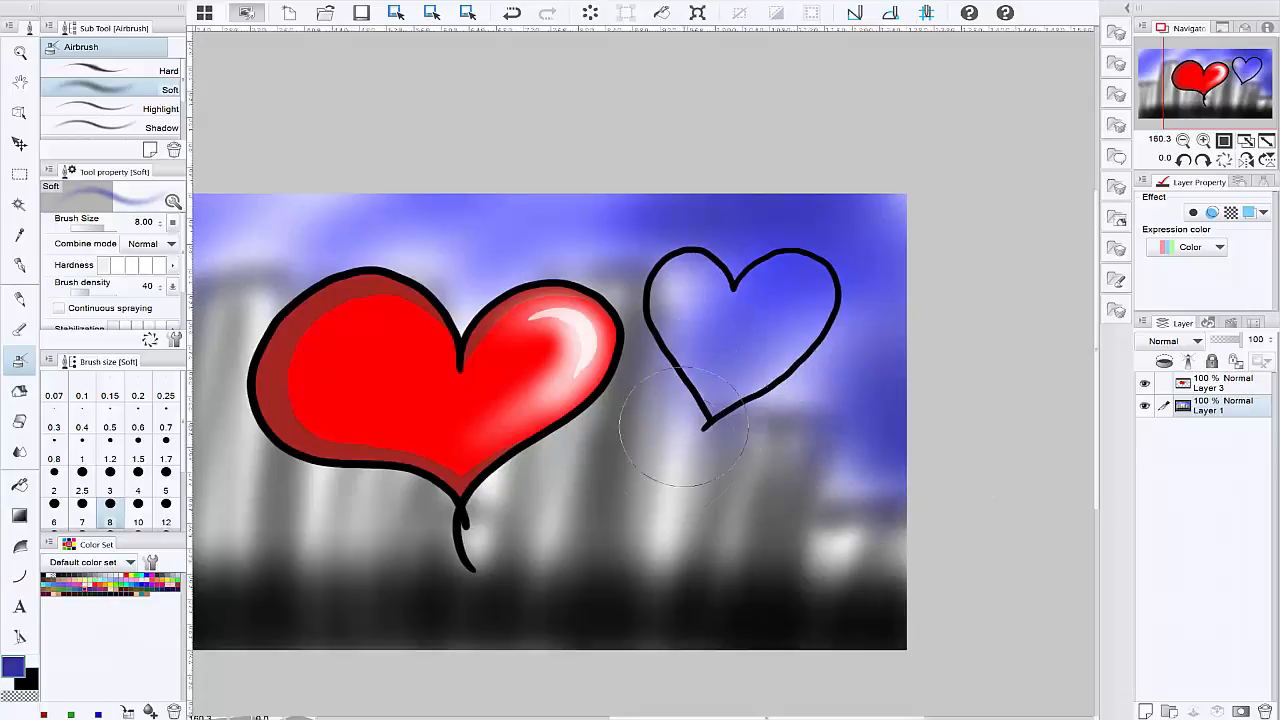
{"action": "left_click_drag", "start_coordinate": [601, 500], "coordinate": [898, 529]}
{"action": "mouse_move", "coordinate": [688, 345]}
{"action": "left_mouse_down"}
{"action": "mouse_move", "coordinate": [614, 271]}
{"action": "mouse_move", "coordinate": [514, 223]}
{"action": "mouse_move", "coordinate": [251, 277]}
{"action": "mouse_move", "coordinate": [458, 320]}
{"action": "mouse_move", "coordinate": [443, 400]}
{"action": "mouse_move", "coordinate": [457, 286]}
{"action": "mouse_move", "coordinate": [429, 457]}
{"action": "mouse_move", "coordinate": [446, 429]}
{"action": "mouse_move", "coordinate": [261, 259]}
{"action": "mouse_move", "coordinate": [302, 285]}
{"action": "left_mouse_up"}
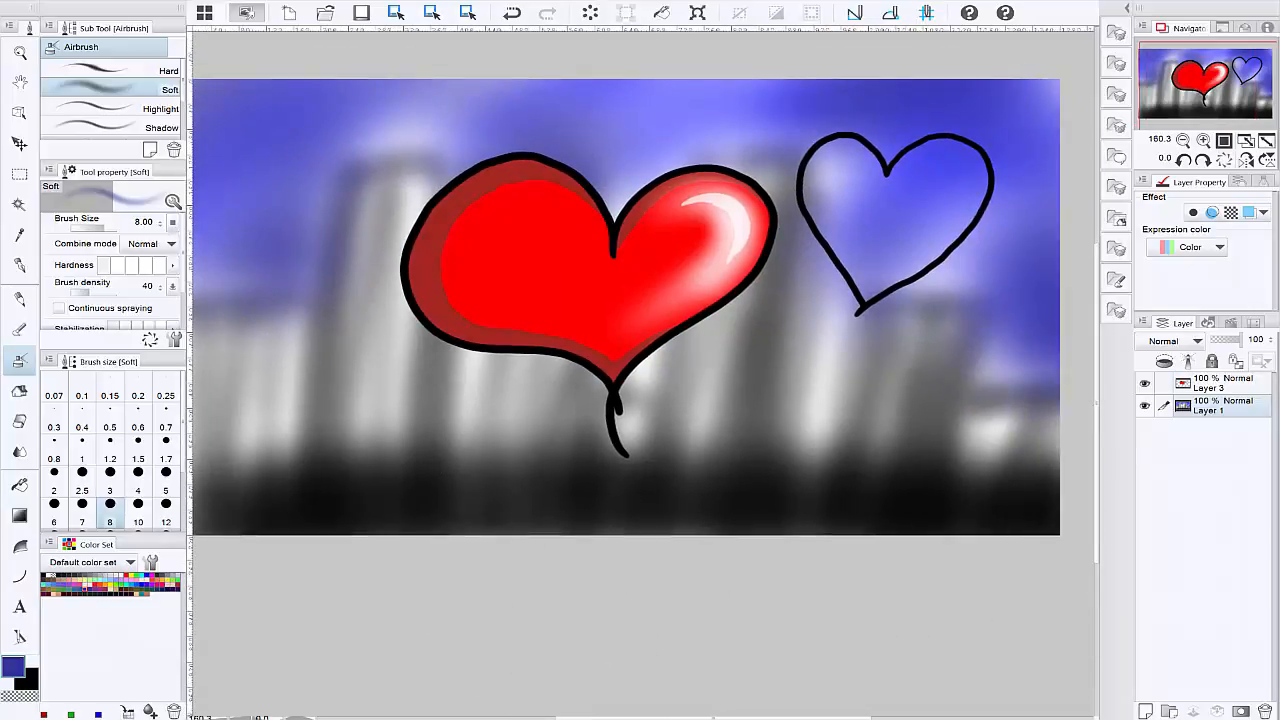
Step: Choose light yellow and test a size 7.00 airbrush stroke down the tall left building, undoing the stroke
{"action": "left_click", "coordinate": [91, 576]}
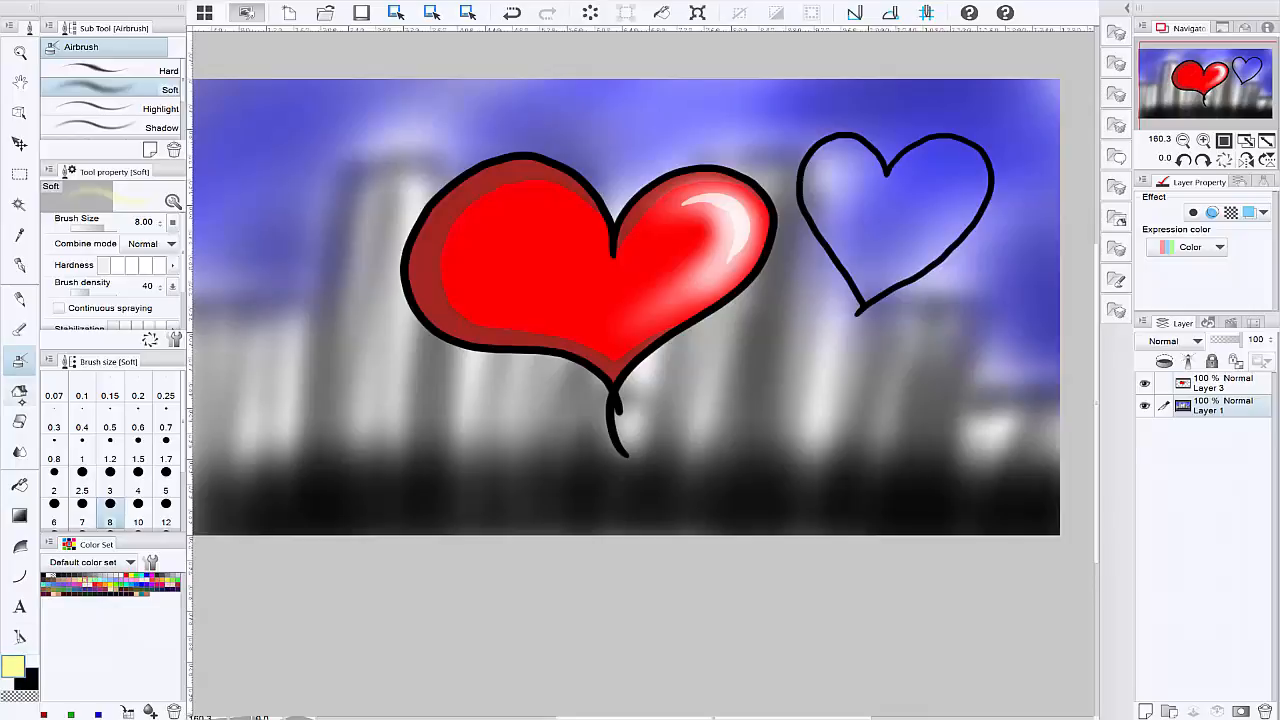
{"action": "left_click", "coordinate": [91, 503]}
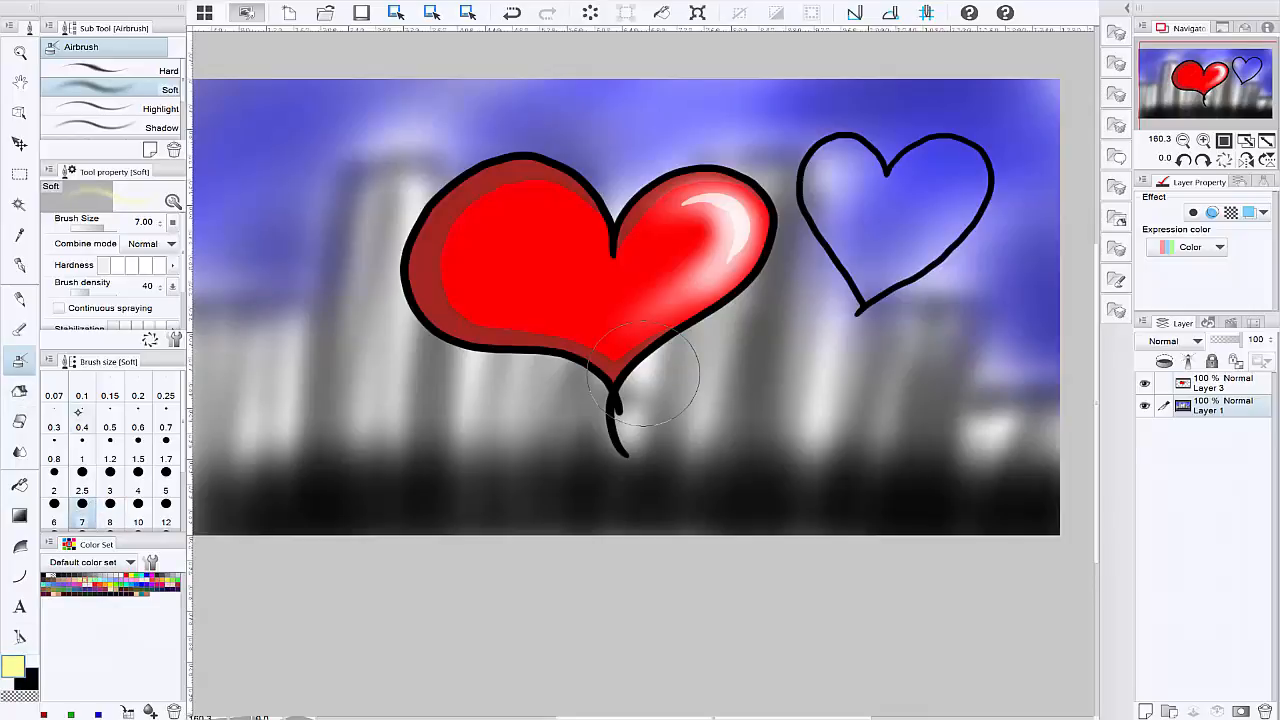
{"action": "left_click_drag", "start_coordinate": [380, 200], "coordinate": [337, 528]}
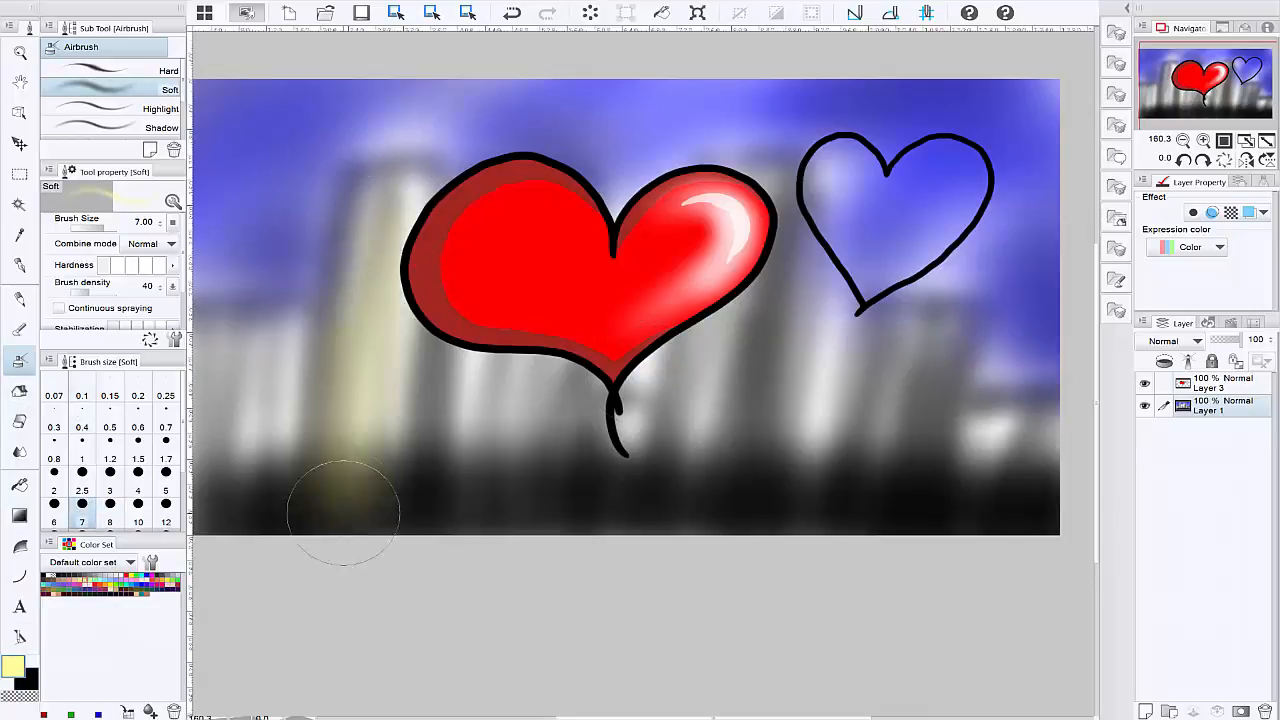
{"action": "left_click", "coordinate": [512, 13]}
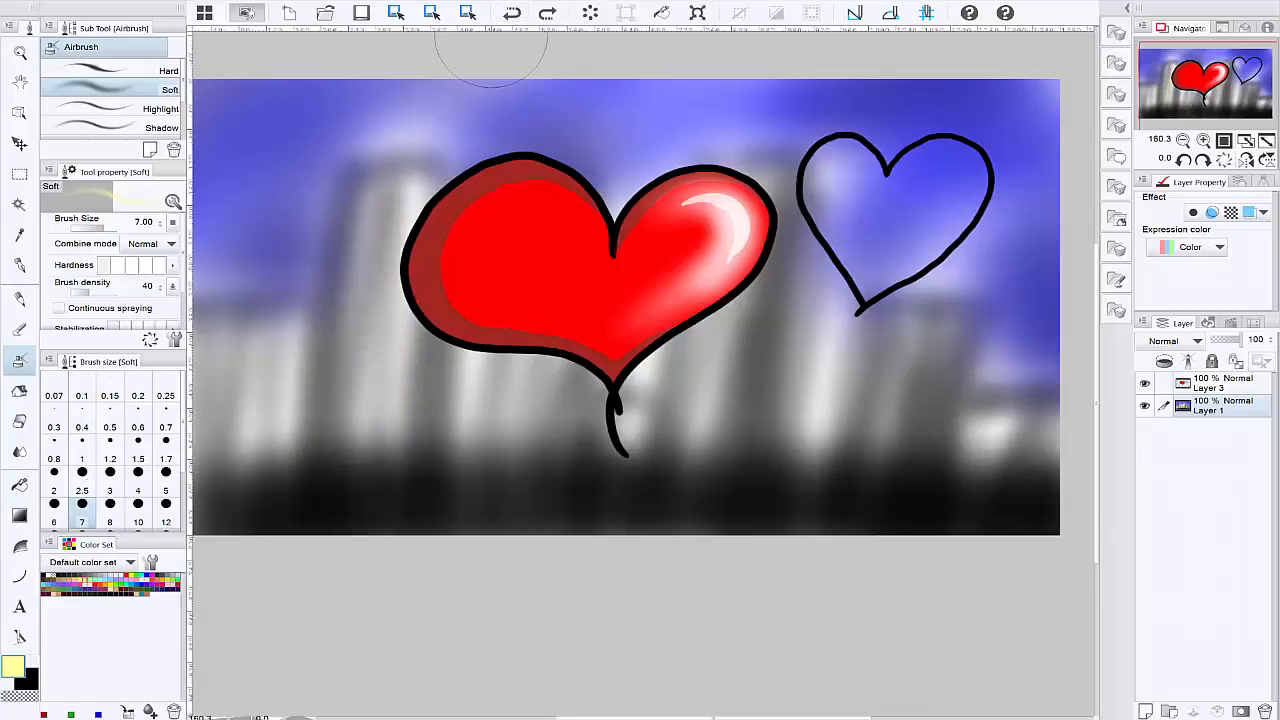
Step: Spray thin light yellow streaks as lights on the left-hand buildings with the Soft airbrush at size 1.50
{"action": "left_click", "coordinate": [82, 458]}
{"action": "left_click", "coordinate": [138, 459]}
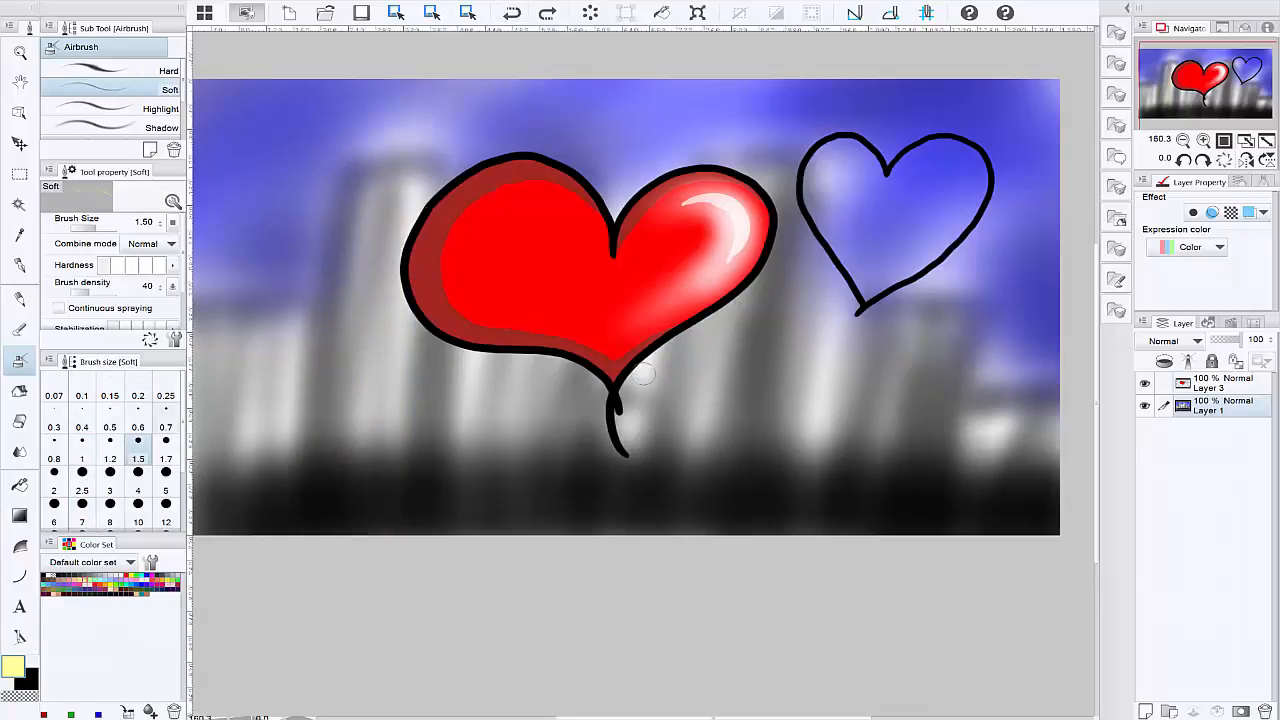
{"action": "left_click_drag", "start_coordinate": [420, 194], "coordinate": [382, 410]}
{"action": "left_click_drag", "start_coordinate": [403, 285], "coordinate": [380, 436]}
{"action": "left_click_drag", "start_coordinate": [373, 208], "coordinate": [353, 396]}
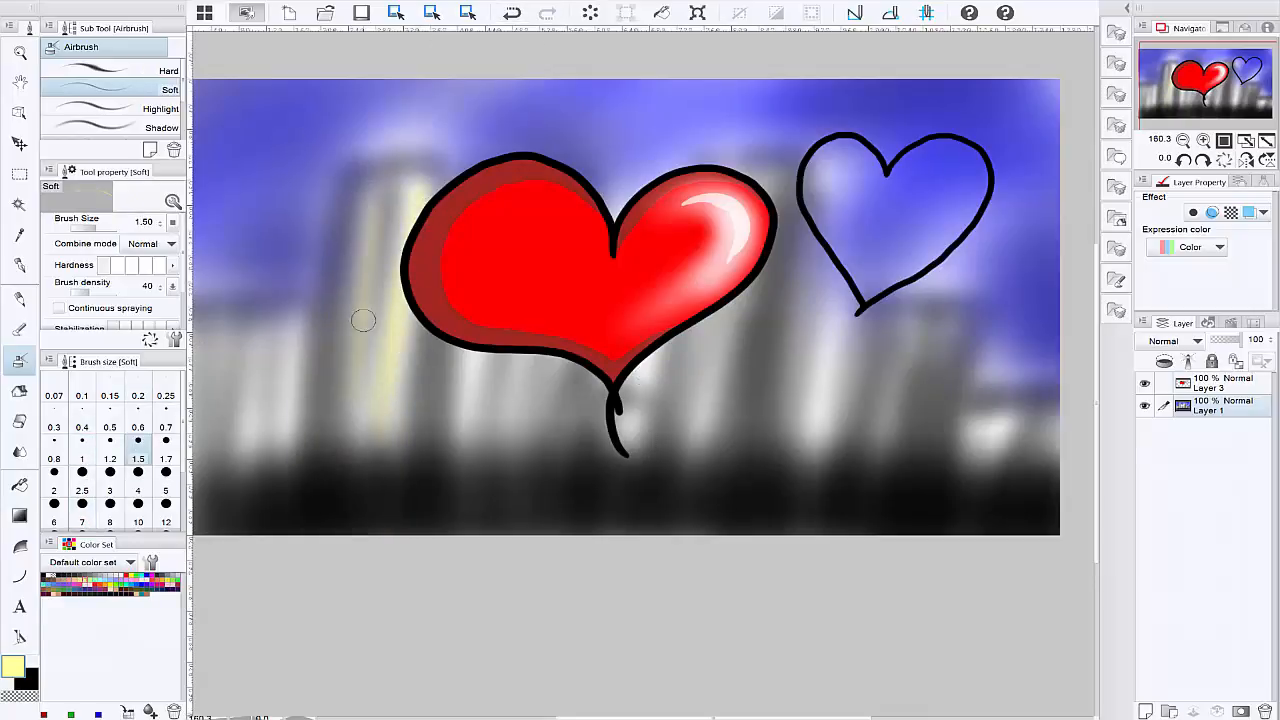
{"action": "left_click_drag", "start_coordinate": [363, 312], "coordinate": [350, 408]}
{"action": "left_click_drag", "start_coordinate": [281, 345], "coordinate": [268, 424]}
{"action": "mouse_move", "coordinate": [241, 345]}
{"action": "left_mouse_down"}
{"action": "mouse_move", "coordinate": [237, 369]}
{"action": "mouse_move", "coordinate": [216, 371]}
{"action": "left_mouse_up"}
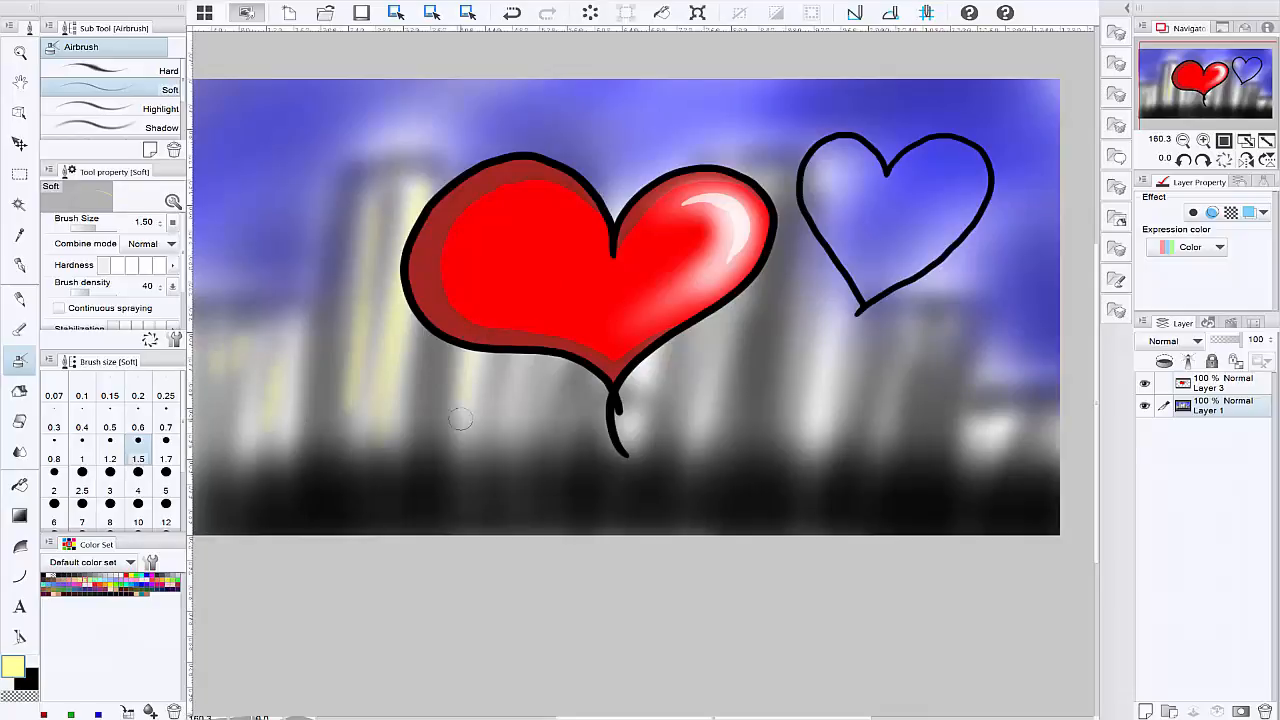
{"action": "left_click_drag", "start_coordinate": [460, 419], "coordinate": [462, 445]}
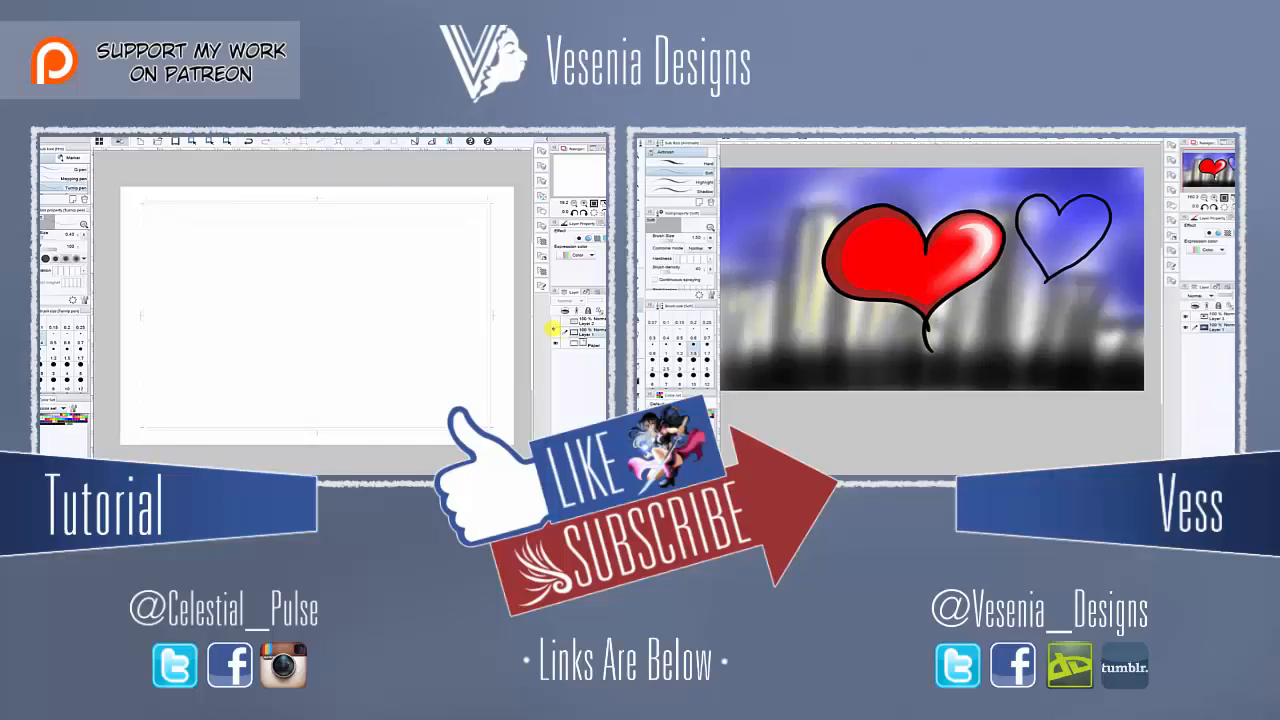